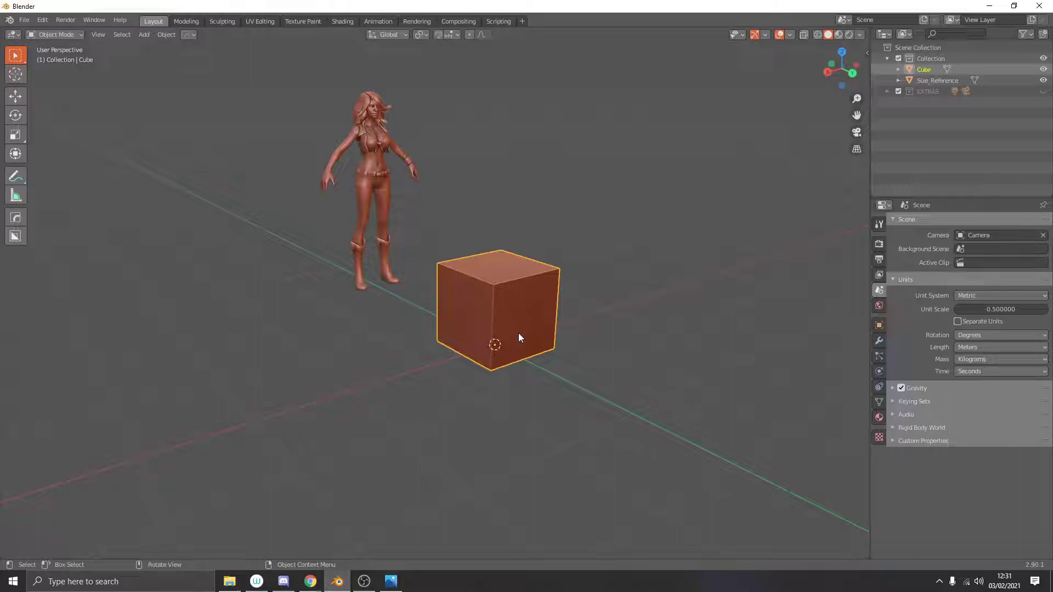
Step: Delete the default cube and add a mesh cylinder at the world origin
key("Delete")
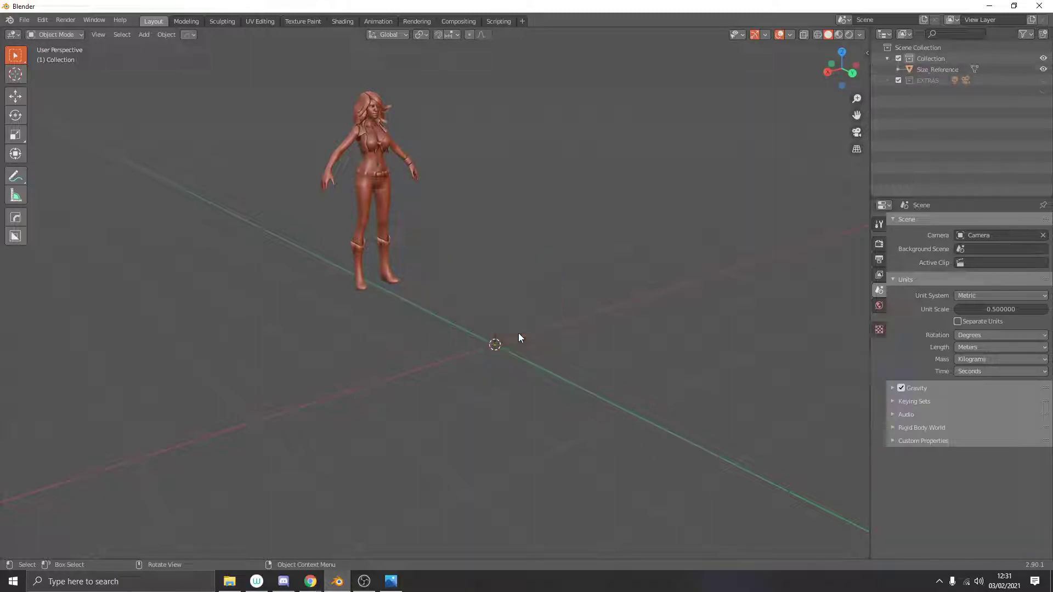
middle_click_drag(518, 334, 524, 334)
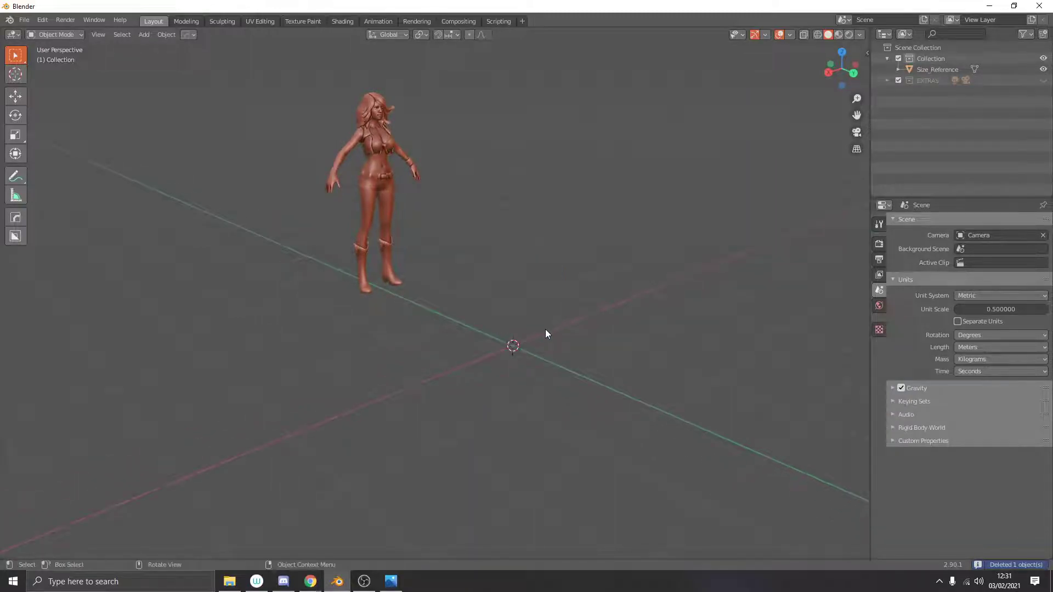
key("shift+a")
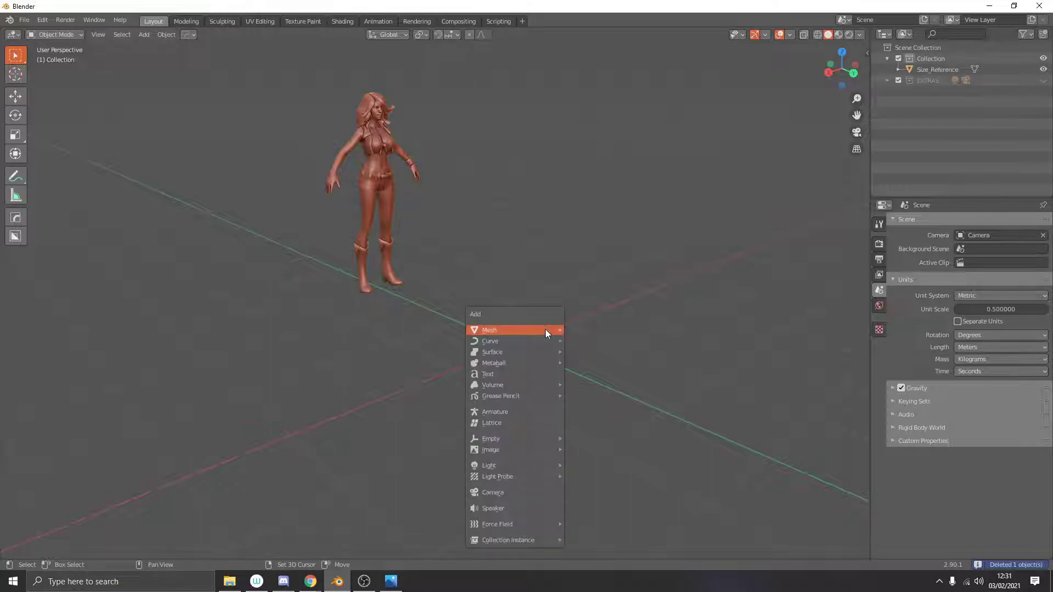
mouse_move(546, 331)
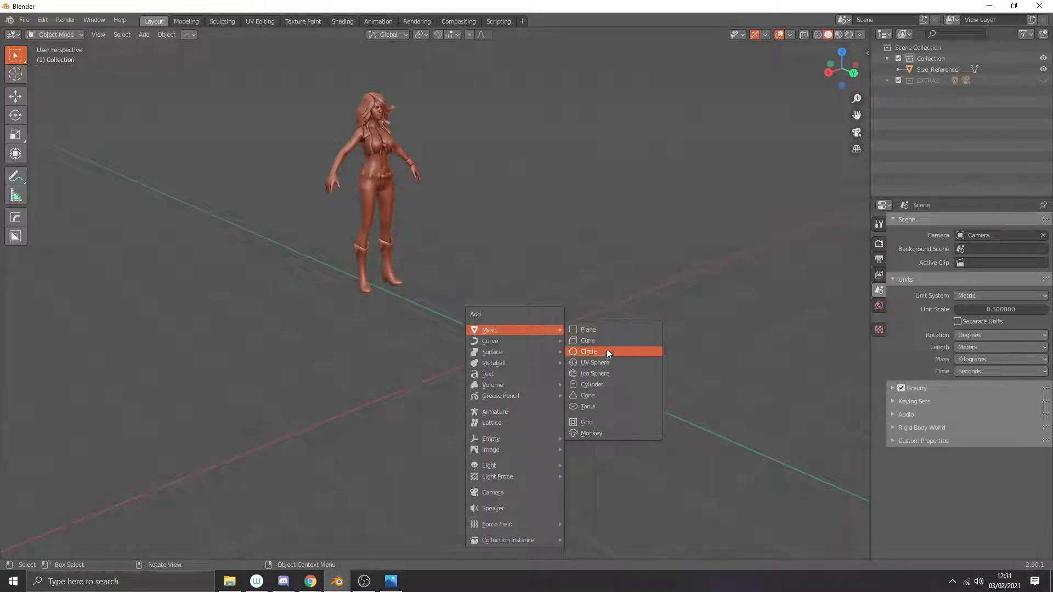
left_click(597, 385)
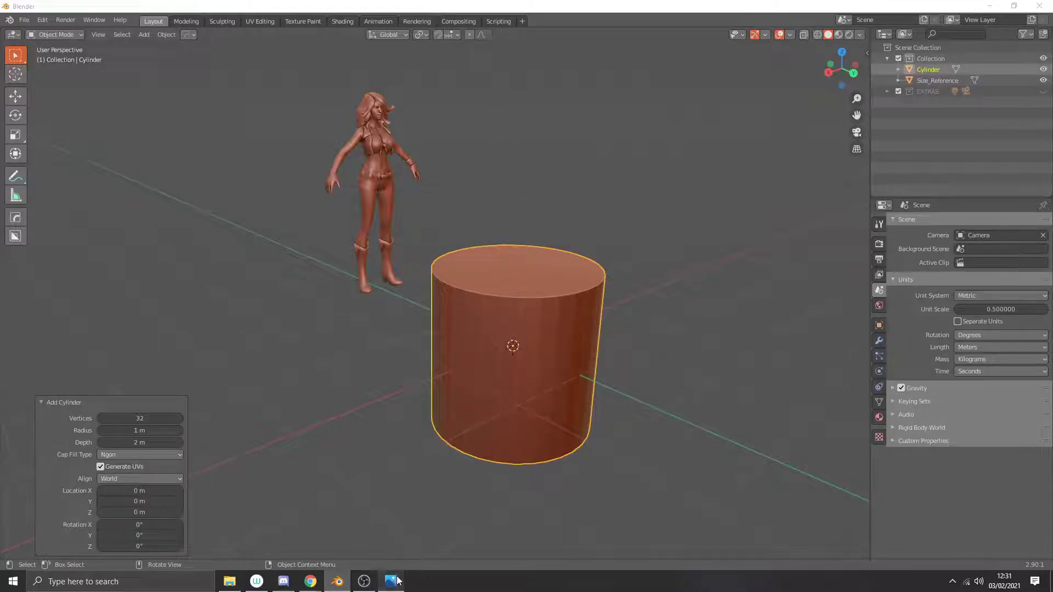
Step: Check the octagonal brazier screenshot in Photos, return to Blender, and set the new cylinder's vertices to 8
left_click(391, 581)
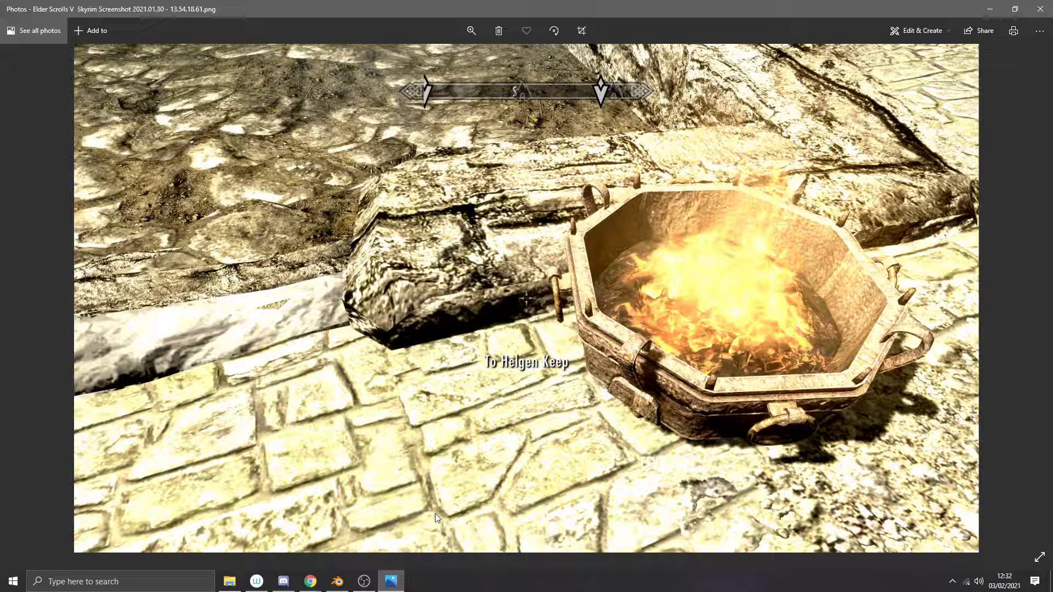
mouse_move(364, 586)
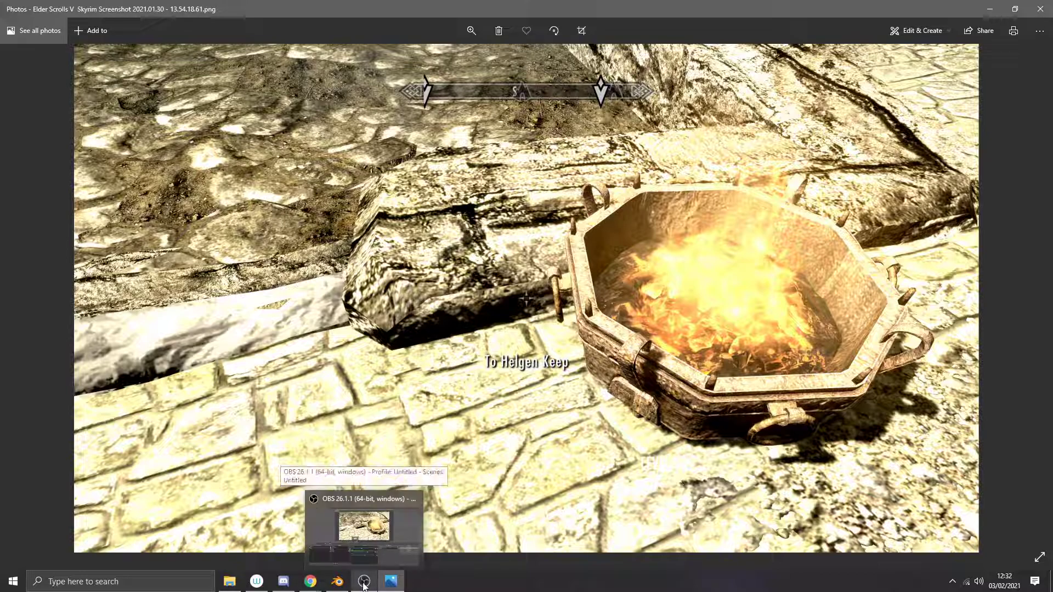
left_click(362, 584)
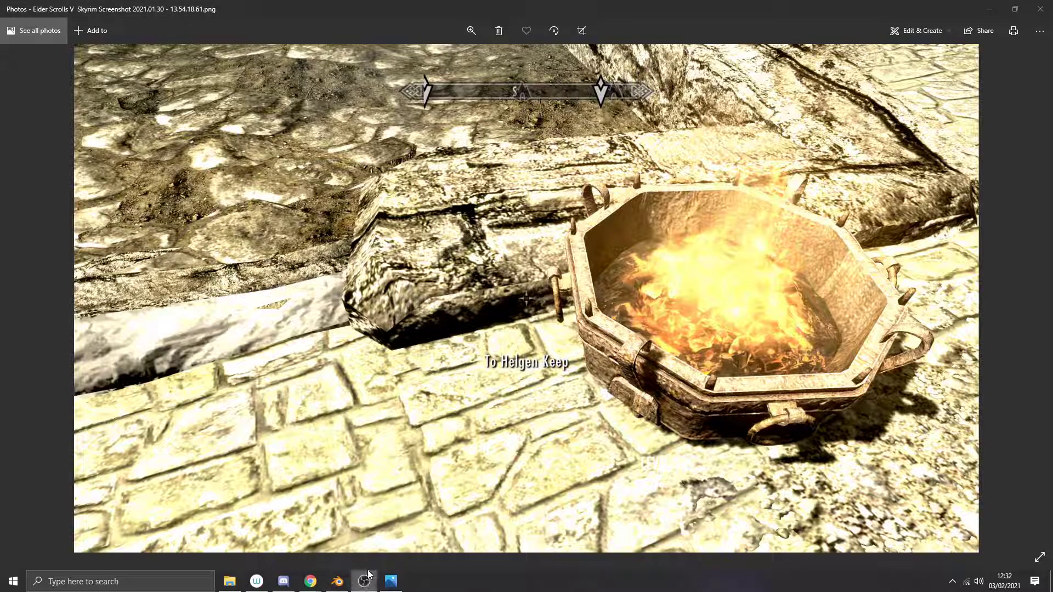
left_click(337, 583)
middle_click_drag(504, 400, 482, 406)
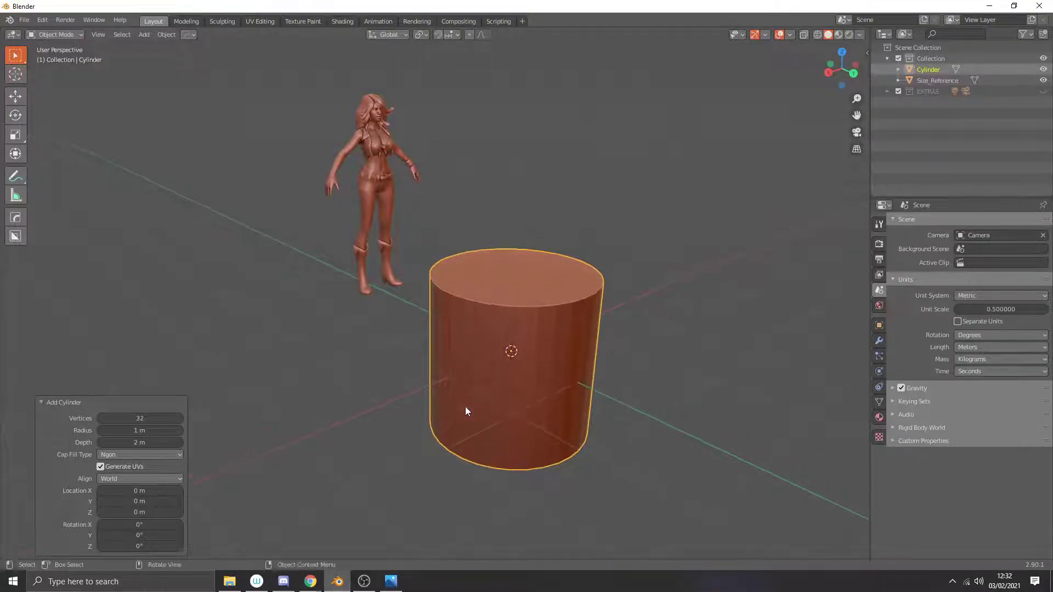
left_click(140, 418)
type("8")
key("Return")
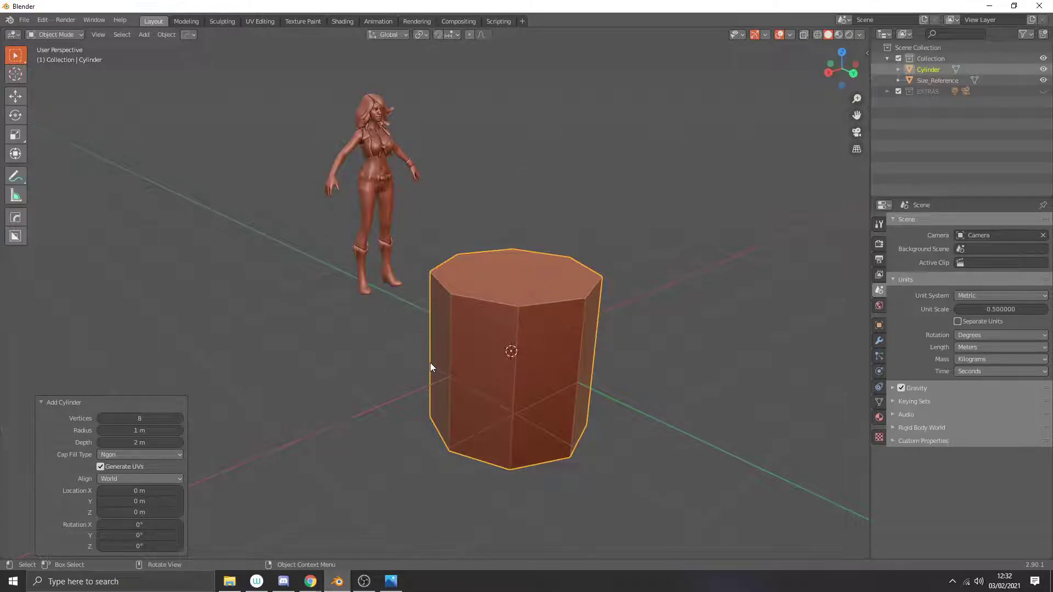
mouse_move(456, 351)
middle_mouse_down()
mouse_move(448, 340)
mouse_move(473, 328)
mouse_move(472, 302)
mouse_move(452, 328)
mouse_move(473, 343)
middle_mouse_up()
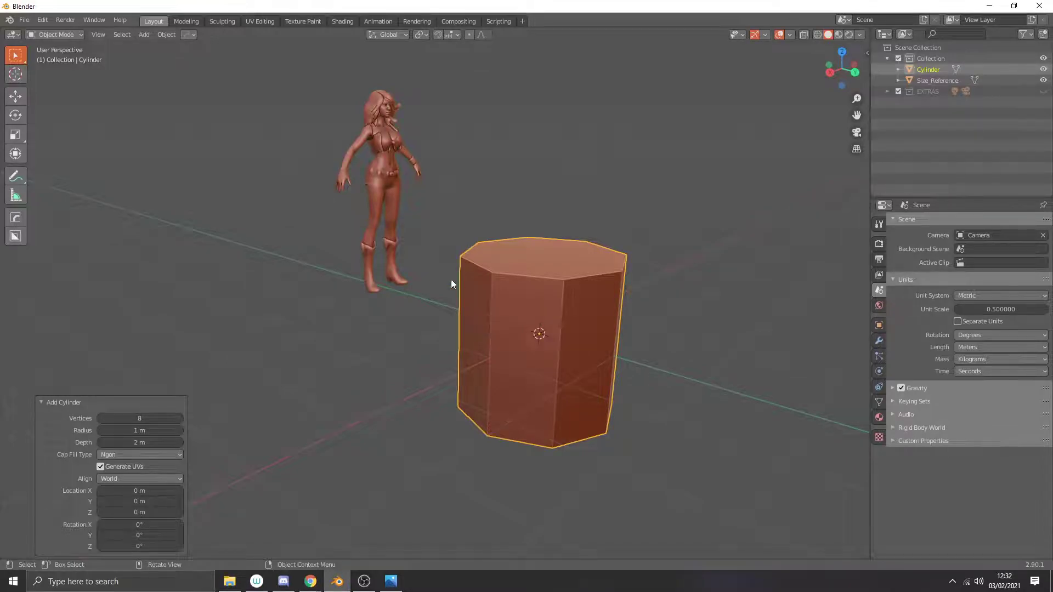
Step: Move the size-reference figure about 2.4 m along the global Y axis so it stands inside the cylinder
left_click(389, 216)
middle_click_drag(395, 226, 401, 243)
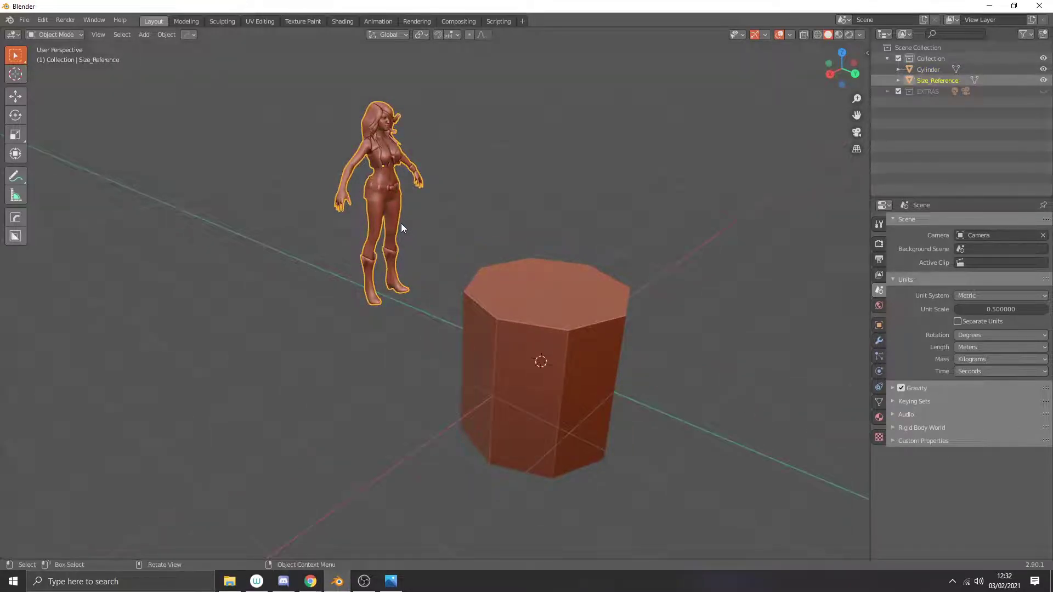
key("g")
key("y")
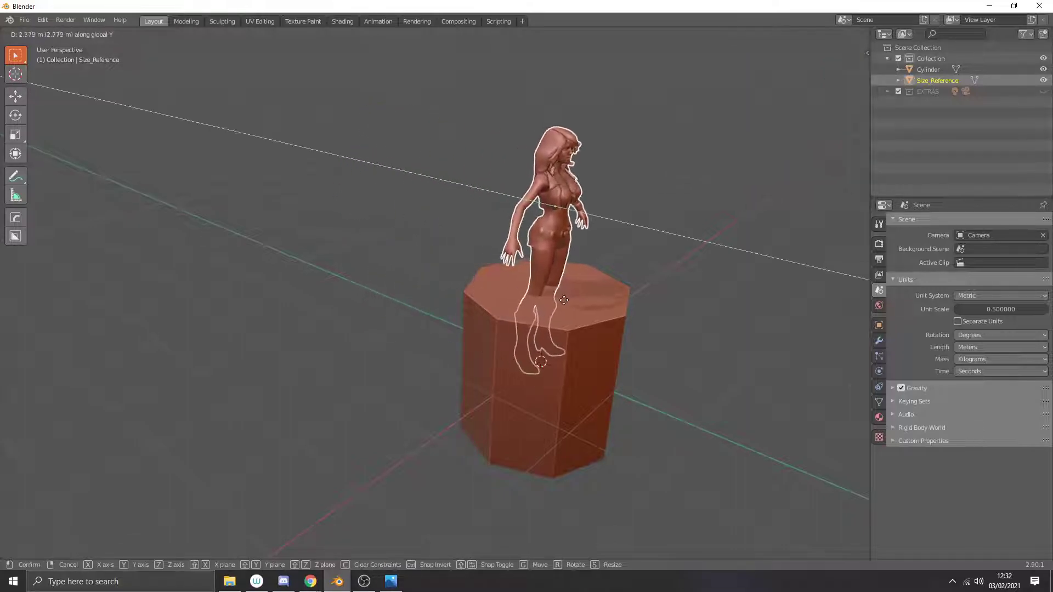
left_click(564, 301)
Step: Scale the octagonal cylinder down uniformly to about 0.73 to suit the reference figure
middle_click_drag(564, 300, 539, 317)
left_click(534, 321)
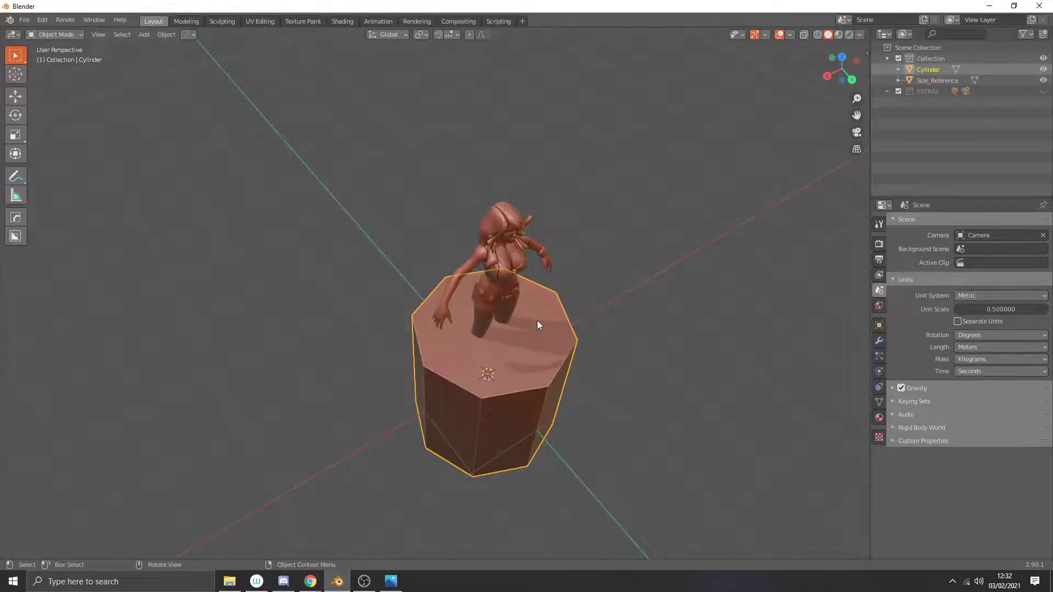
mouse_move(538, 320)
middle_mouse_down()
mouse_move(548, 291)
mouse_move(537, 307)
middle_mouse_up()
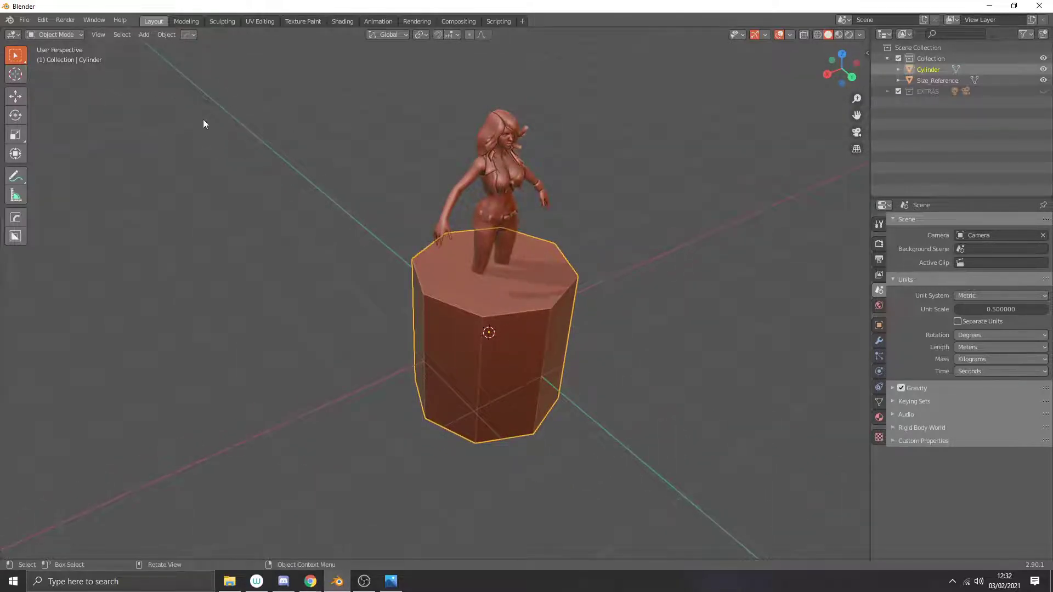
key("s")
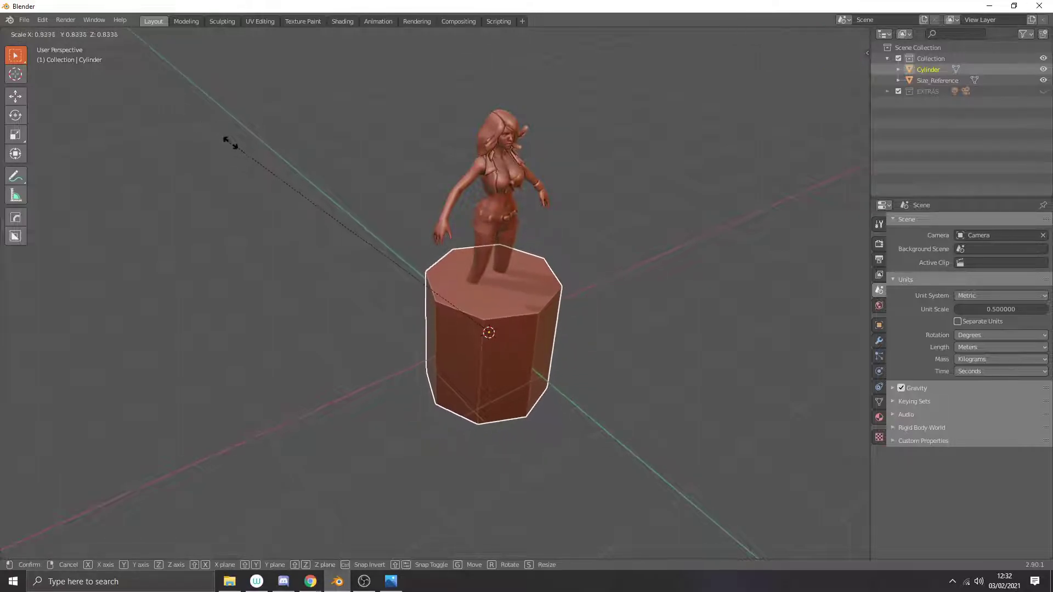
left_click(261, 169)
middle_click_drag(292, 191, 403, 242)
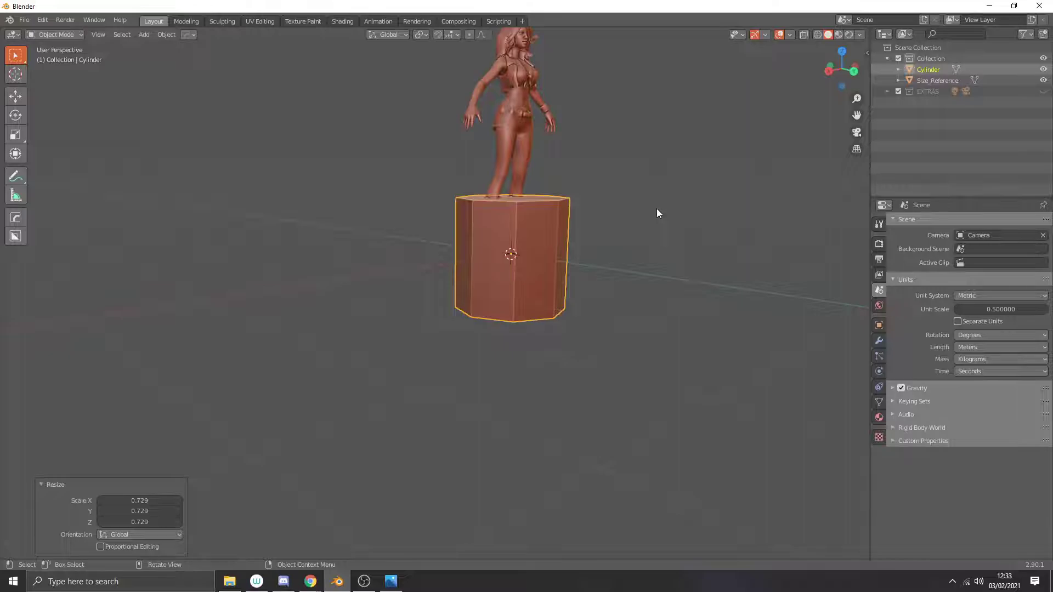
Step: Move the size-reference figure about -3.46 m along the global Y axis, clear of the cylinder
left_click(494, 162)
middle_click_drag(492, 166, 479, 205)
key("g")
key("y")
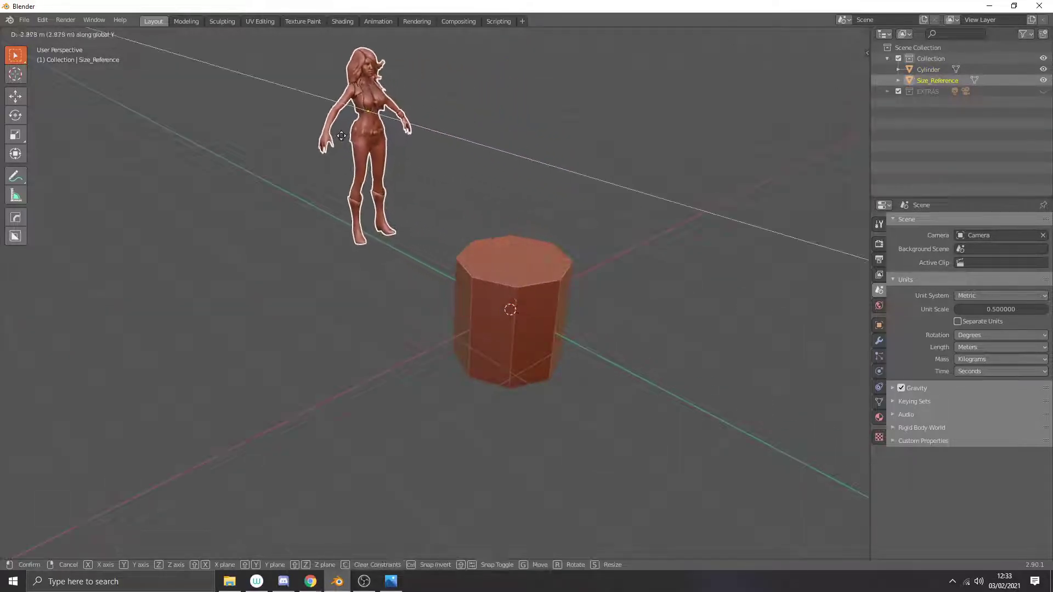
left_click(328, 132)
middle_click_drag(543, 233, 543, 223)
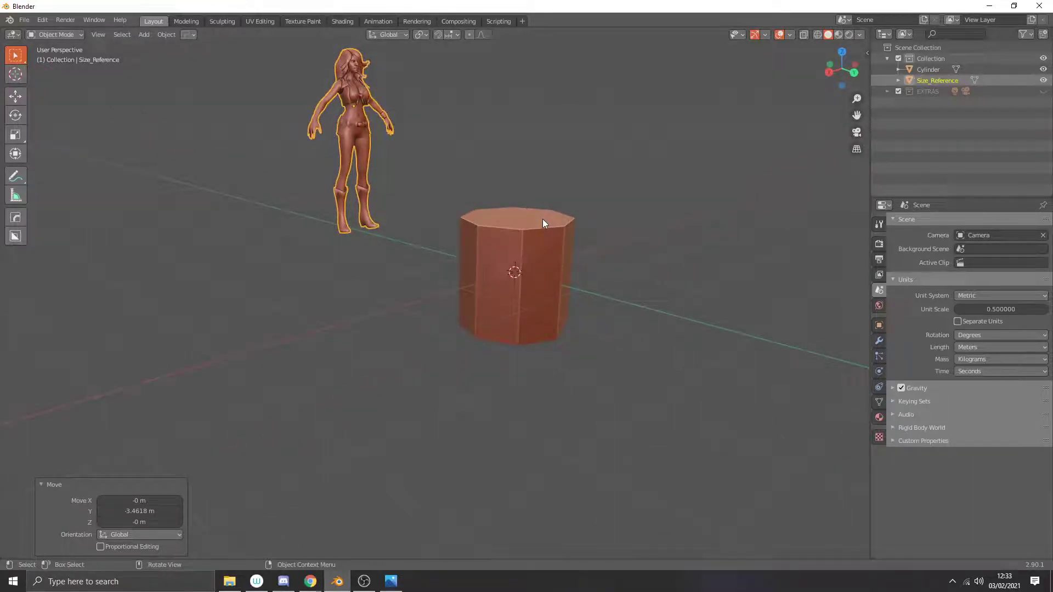
Step: In Edit Mode from the right orthographic view, set the global Z position of the cylinder's bottom vertices to 0 m
key("KP_3")
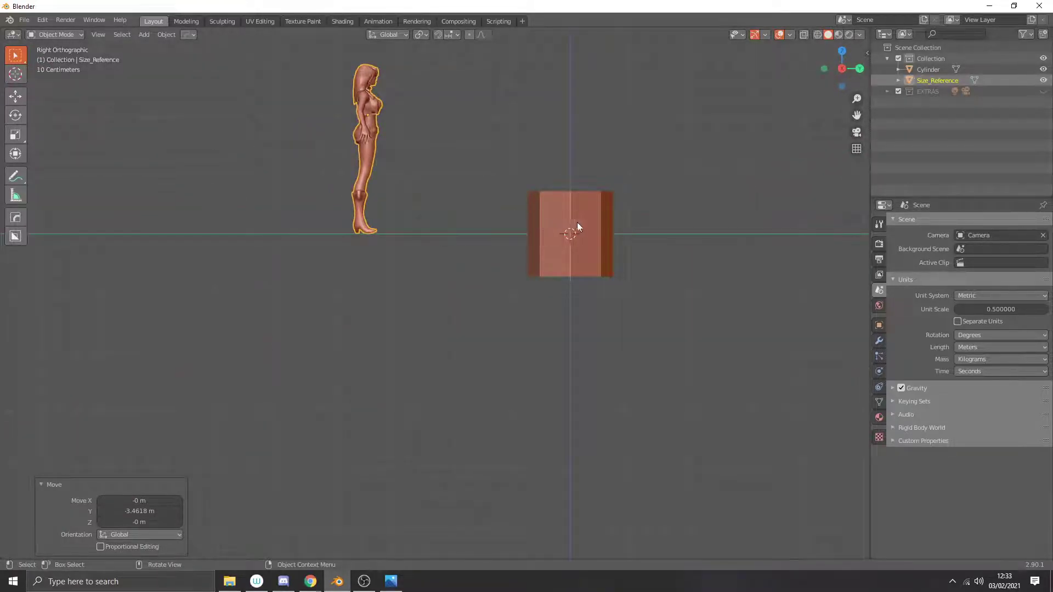
scroll(576, 222, "up", 2)
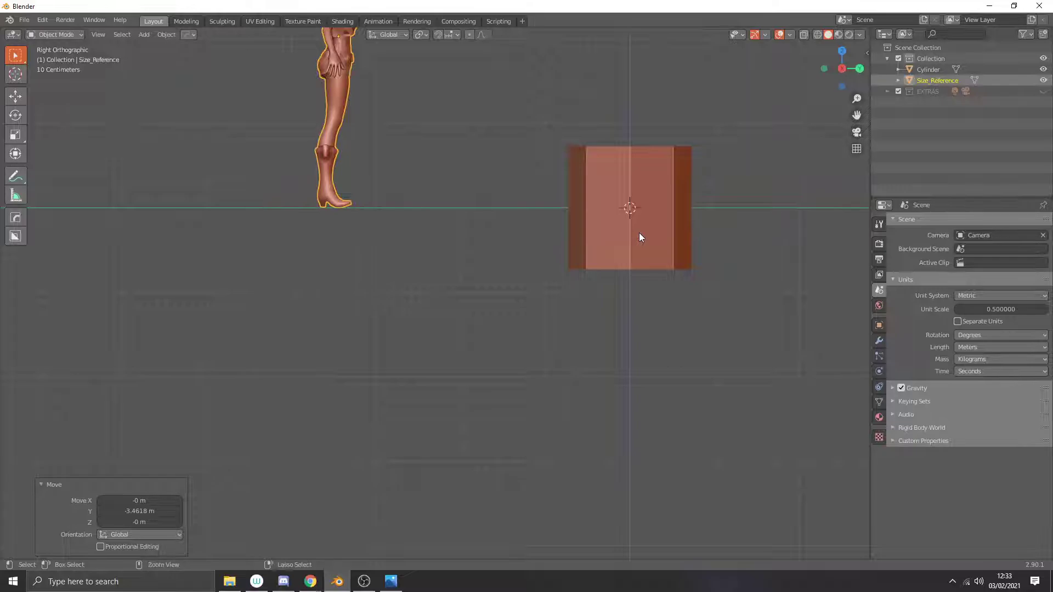
key("ctrl+KP_3")
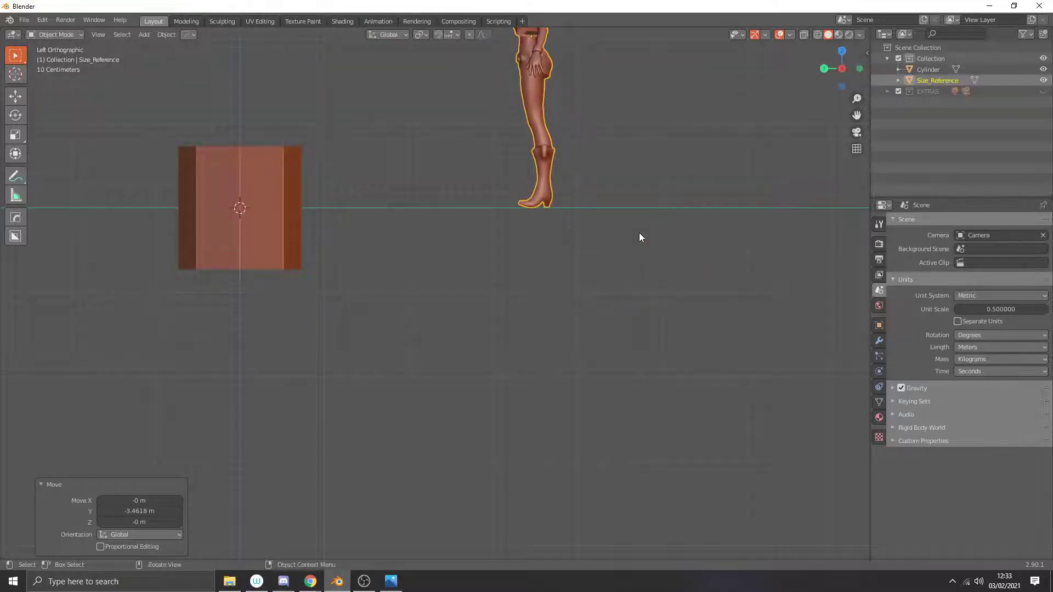
key("KP_3")
scroll(737, 232, "up", 3)
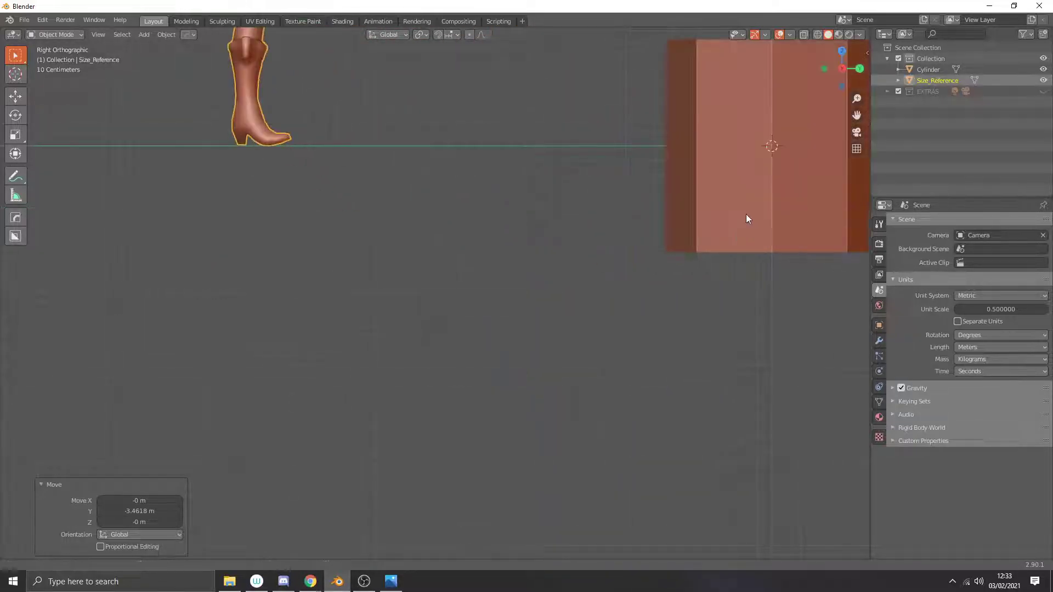
middle_click_drag(752, 218, 604, 301, "shift")
left_click(632, 288)
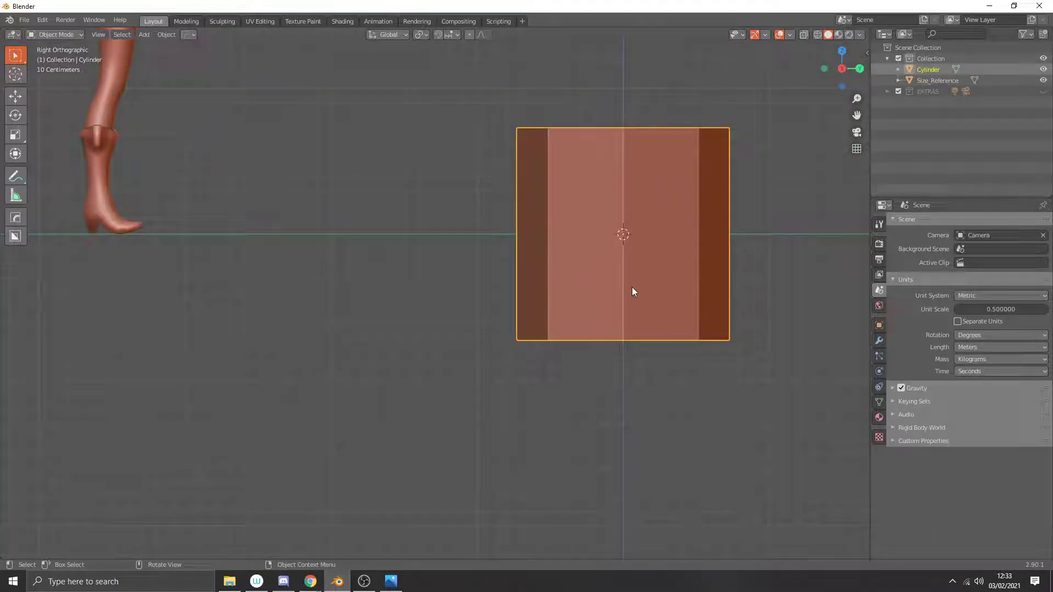
key("Tab")
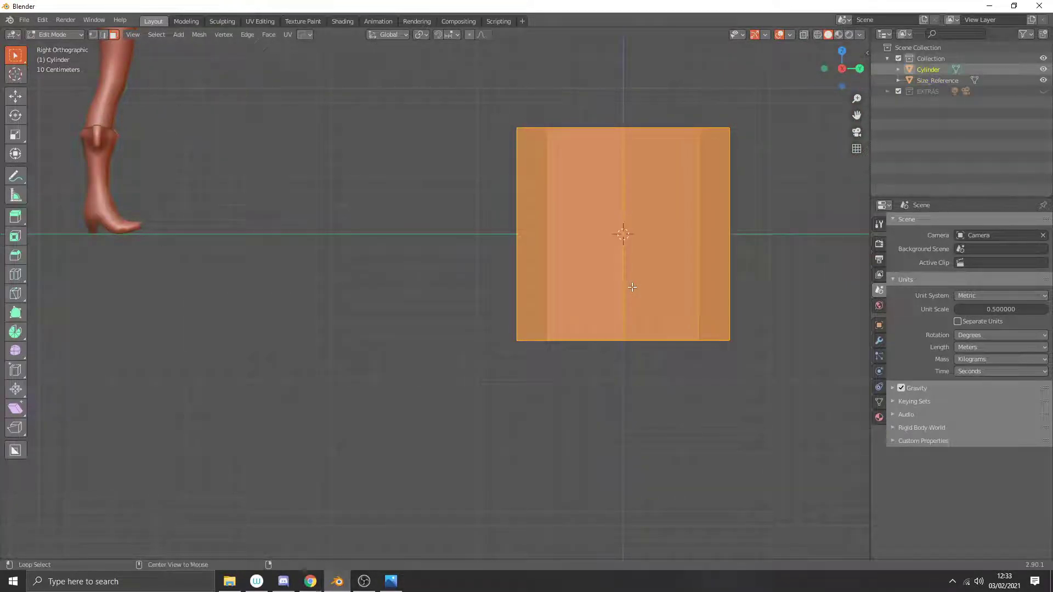
key("1")
mouse_move(472, 284)
left_mouse_down()
mouse_move(506, 306)
mouse_move(768, 390)
mouse_move(474, 283)
left_mouse_up()
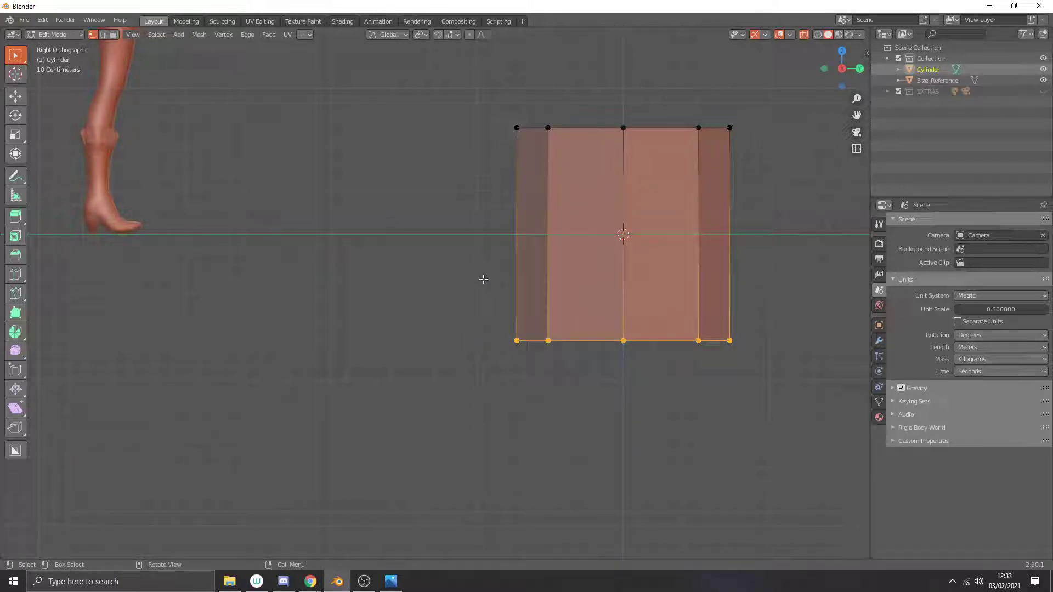
key("n")
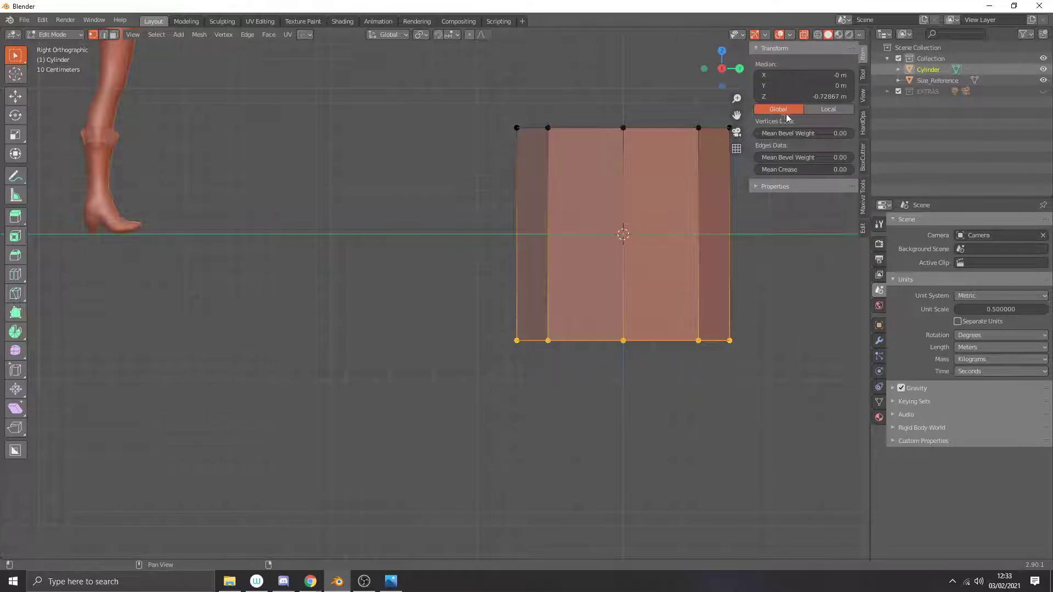
double_click(821, 97)
key("ctrl+a")
type("0")
key("Return")
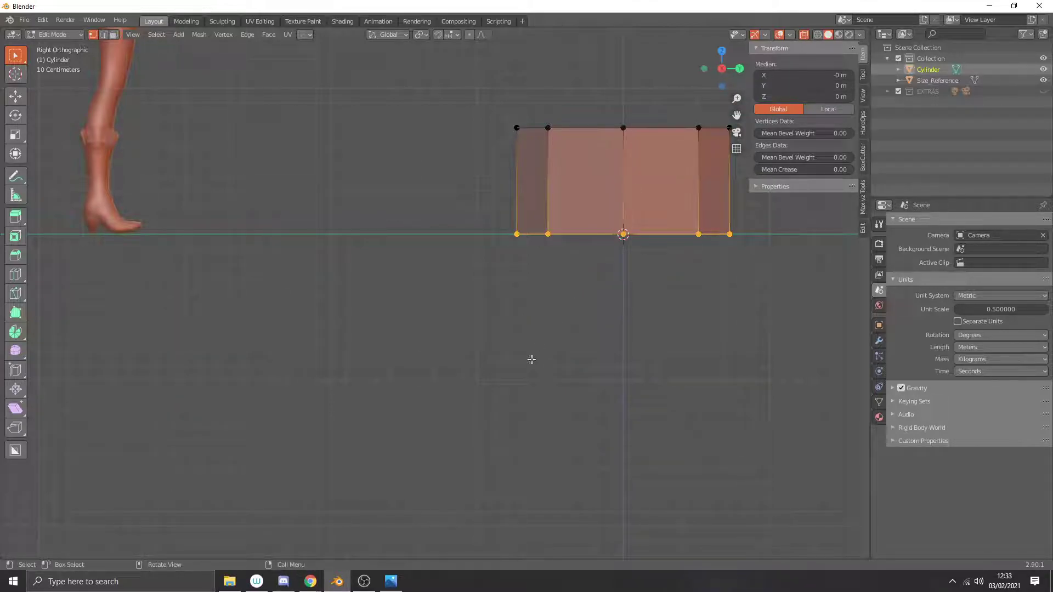
Step: Check the brazier's proportions in Photos, return to Blender, and lower the cylinder's top vertices about 0.2 m along global Z
left_click(394, 582)
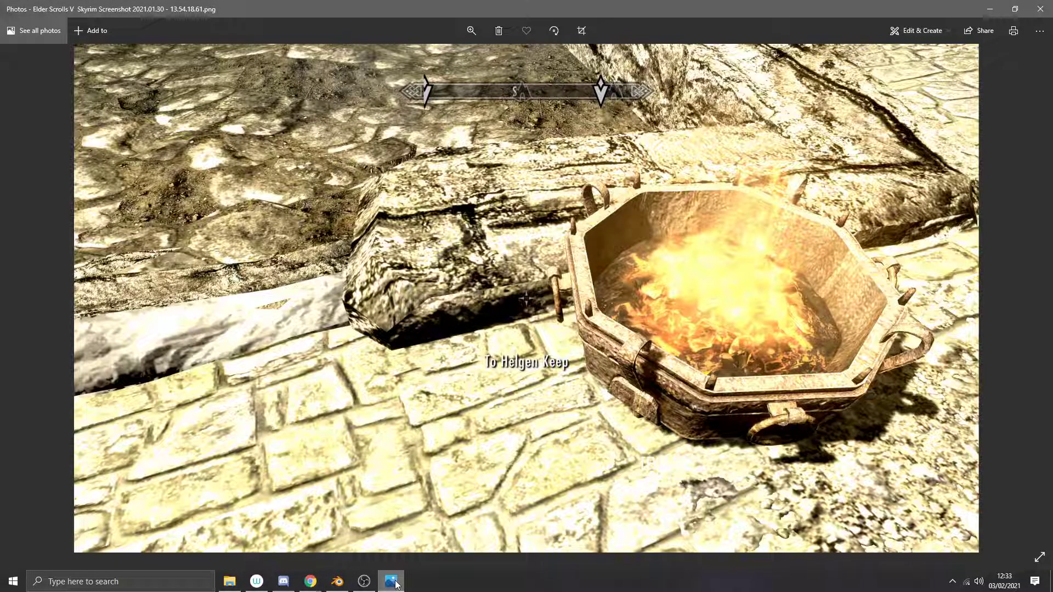
left_click(337, 582)
middle_click_drag(647, 324, 435, 169)
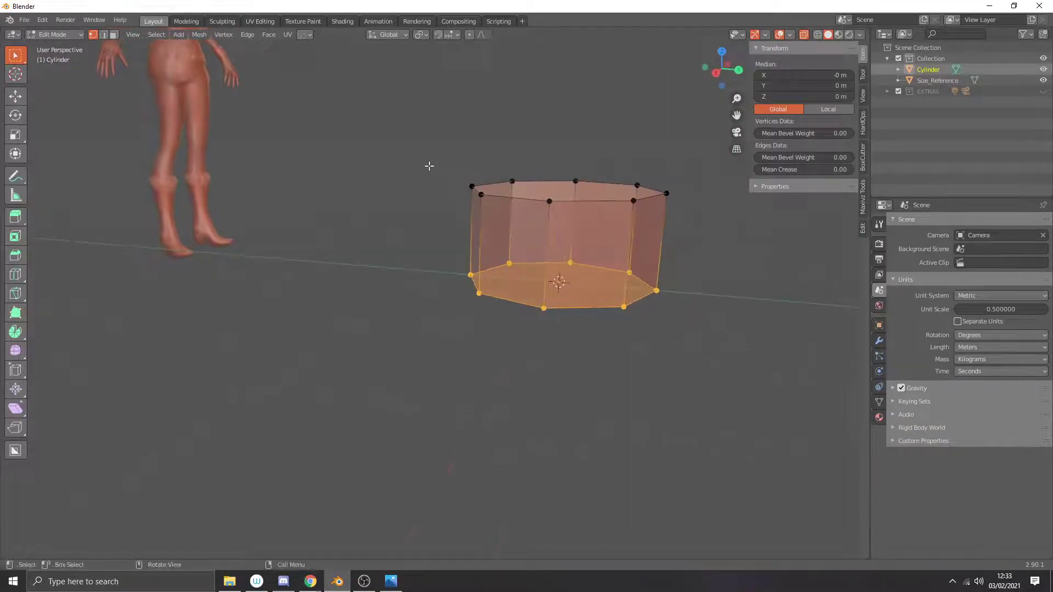
left_click_drag(431, 147, 713, 220)
middle_click_drag(713, 219, 661, 225)
left_click_drag(407, 120, 662, 220)
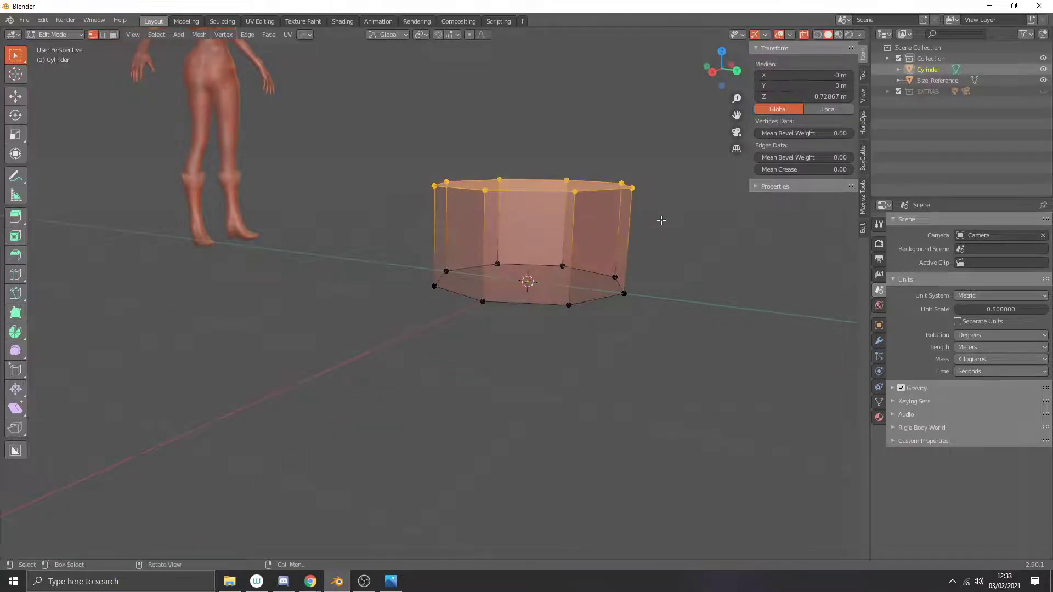
key("g")
key("z")
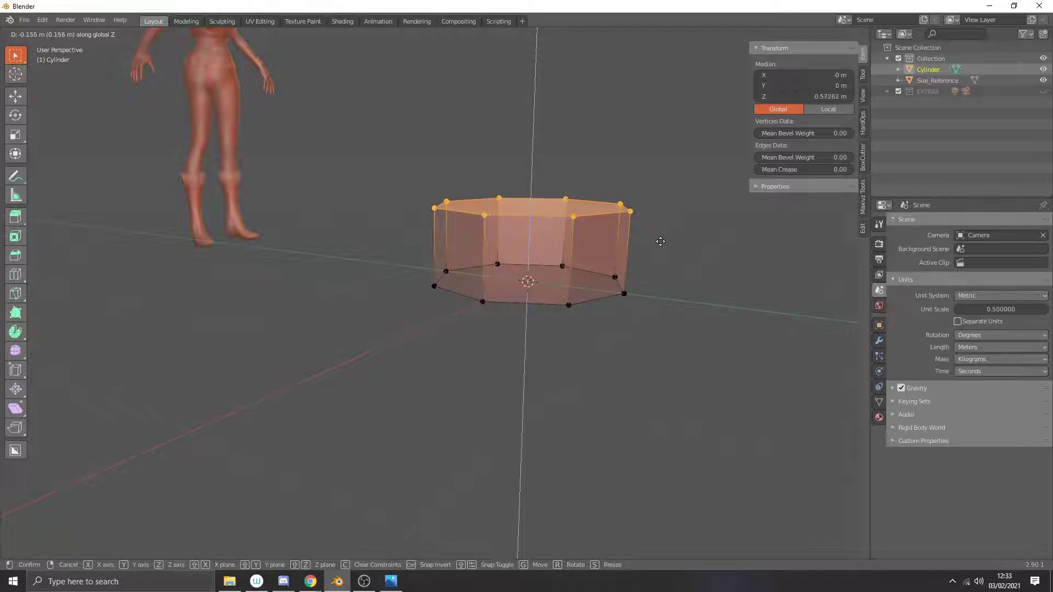
left_click(660, 247)
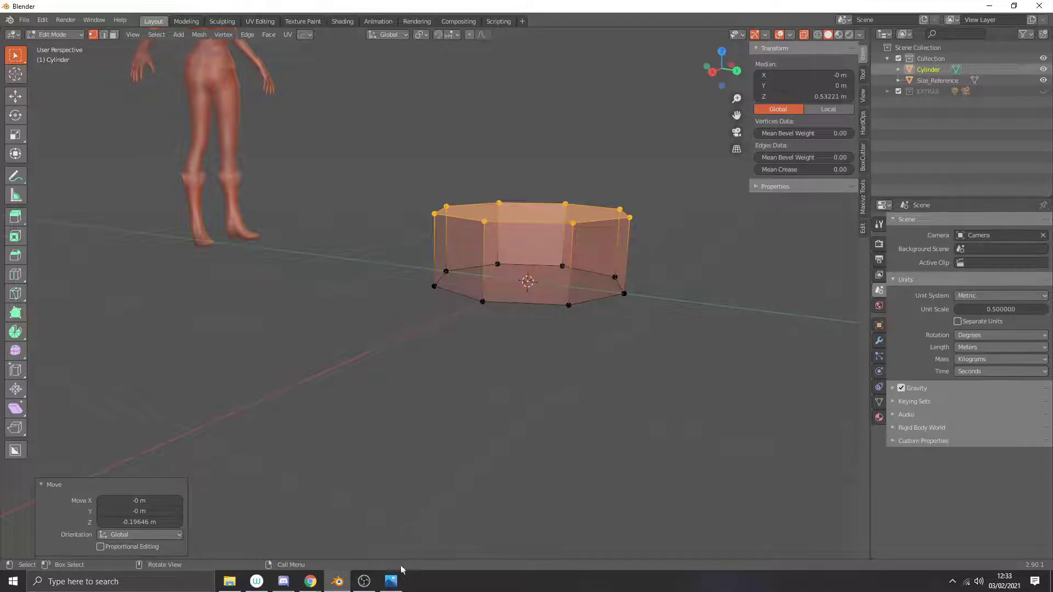
Step: Switch to Photos and look through the brazier reference screenshots for the shape of its body
left_click(391, 581)
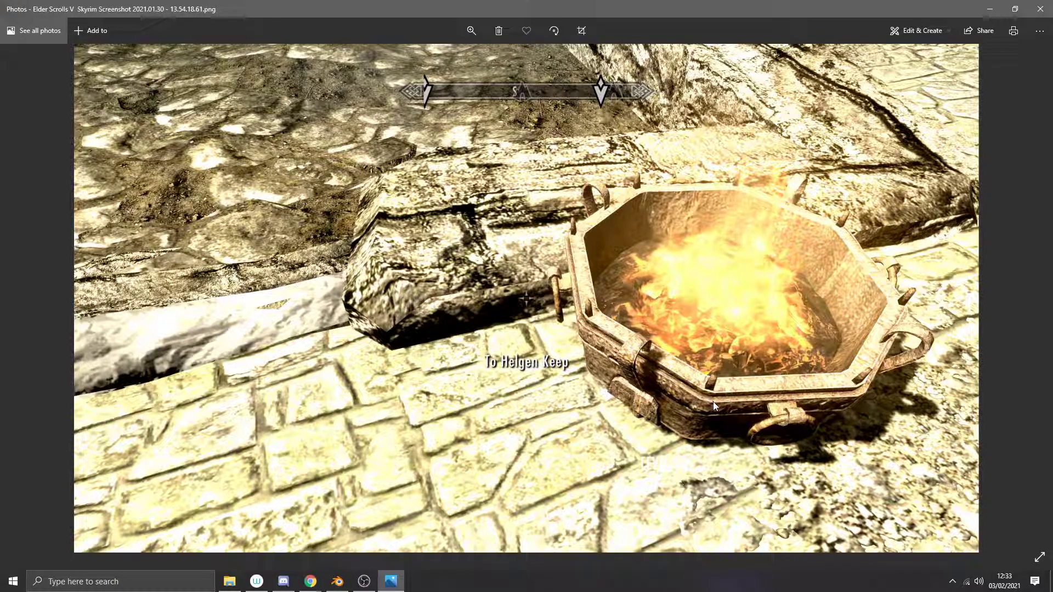
key("Right")
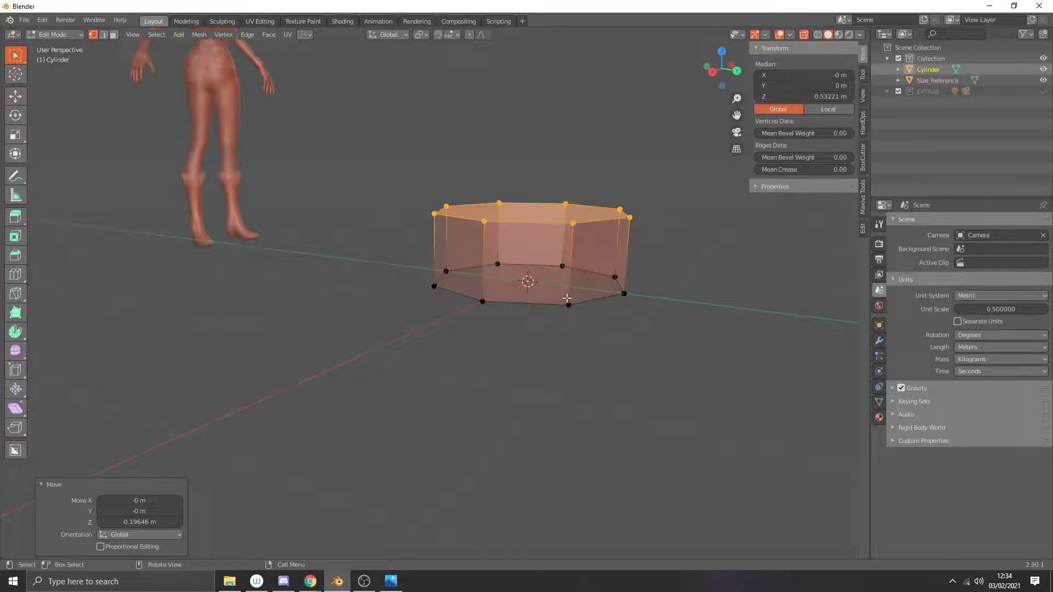
Step: Add one horizontal loop cut around the cylinder and slide it close to the top edge, at a factor of about -0.870
middle_click_drag(551, 310, 538, 307)
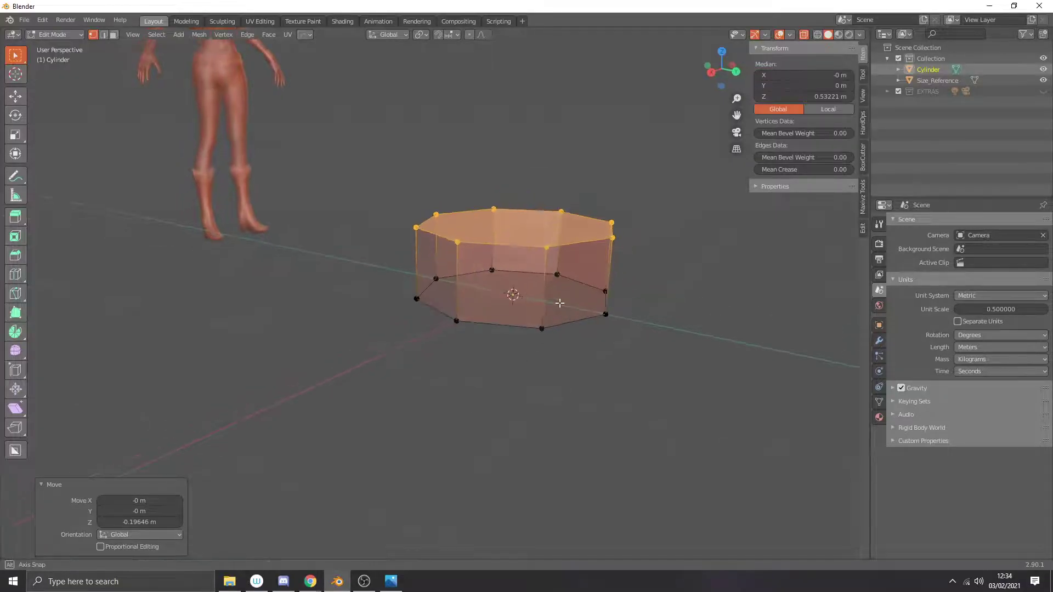
left_click_drag(341, 580, 392, 582)
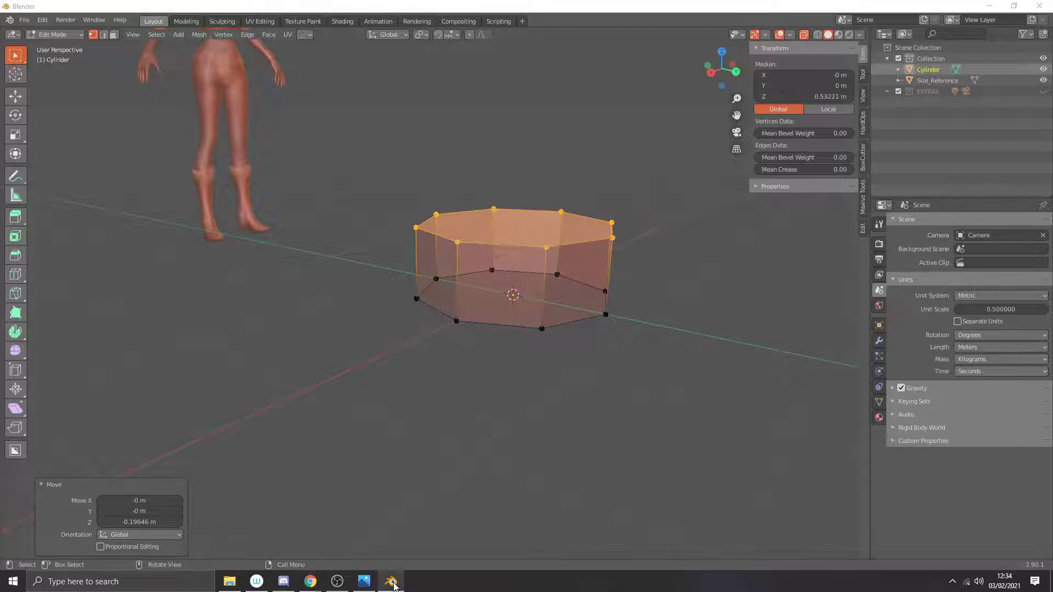
middle_click_drag(616, 291, 608, 269)
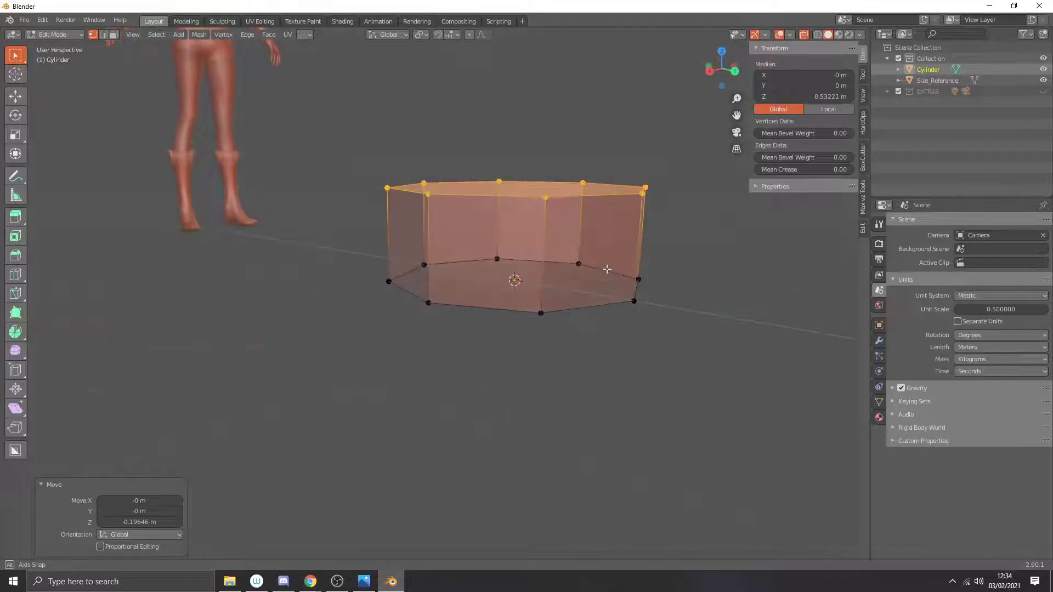
key("ctrl+r")
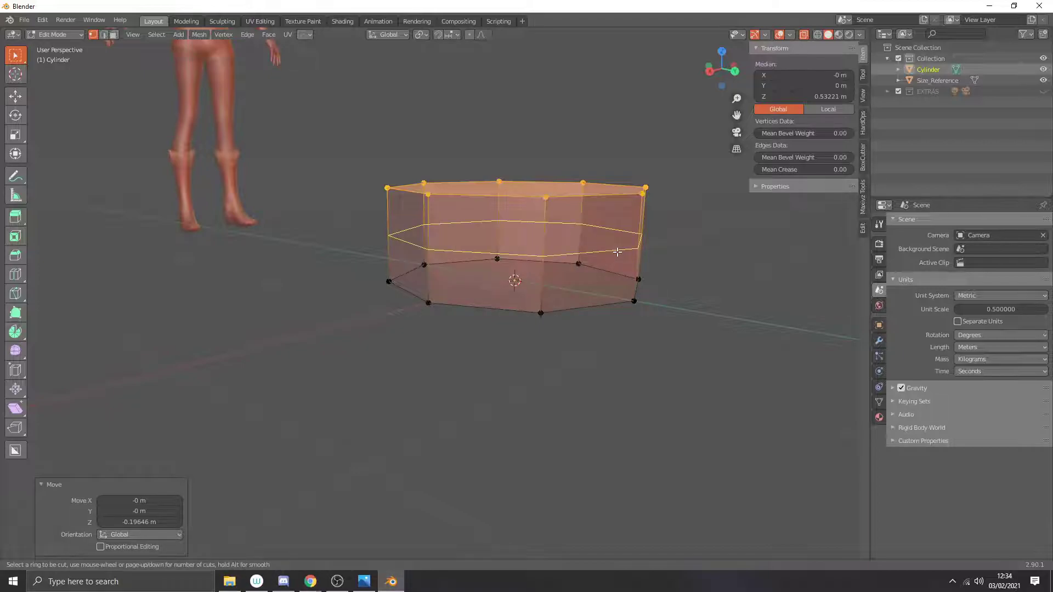
left_click(618, 252)
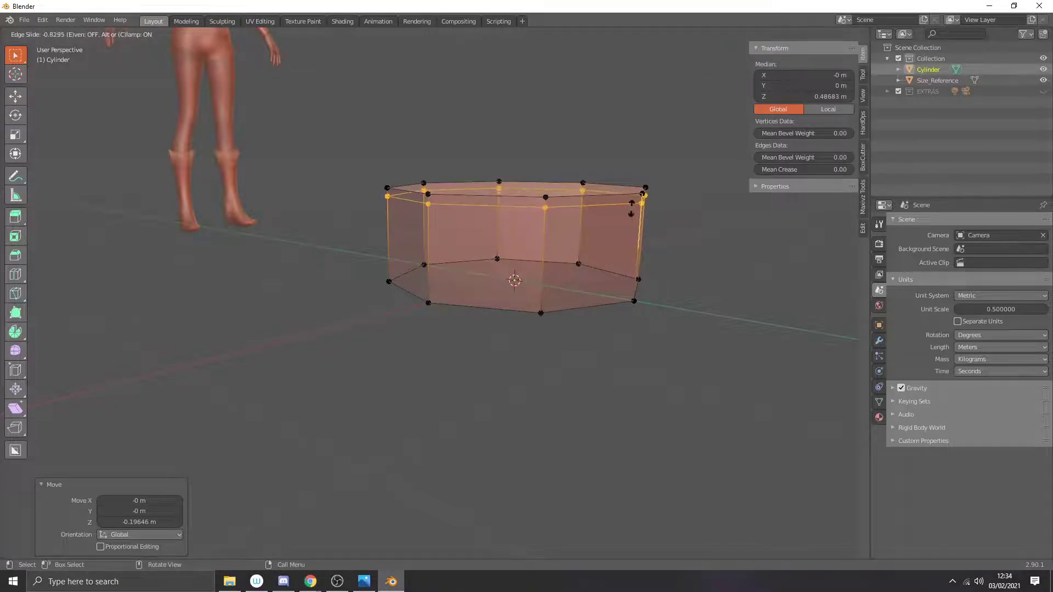
left_click(632, 206)
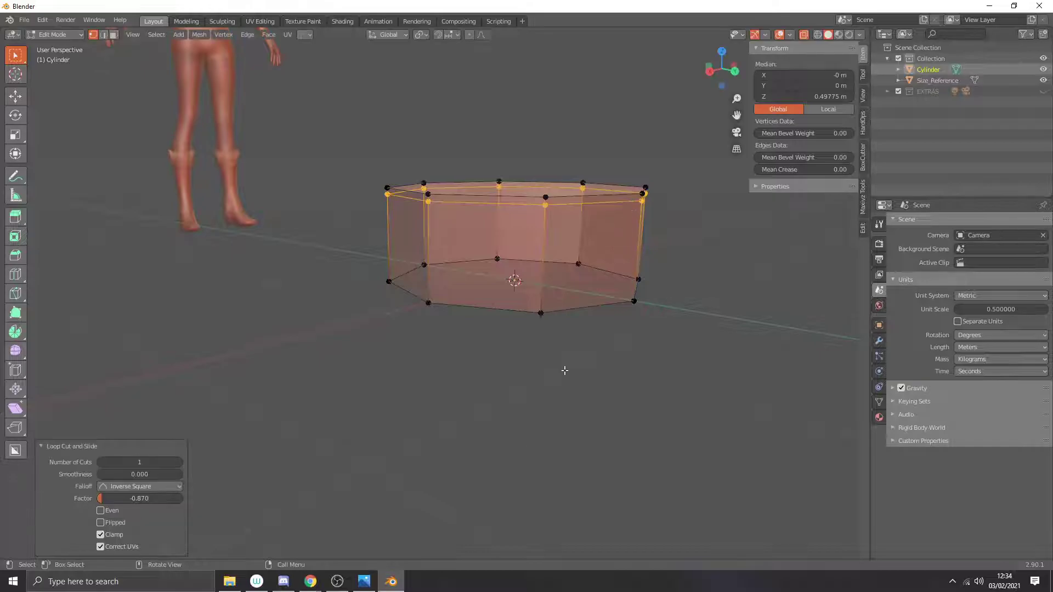
Step: Check the rim in the Photos reference, return to Blender, and add a second loop cut below the first at a factor of about -0.659
left_click(364, 582)
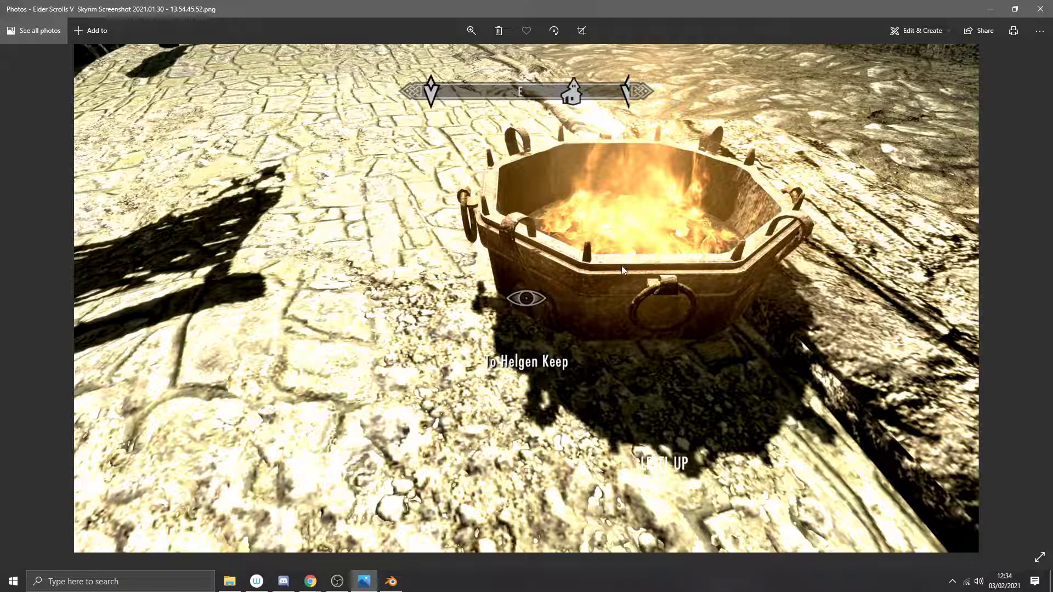
left_click(391, 582)
key("ctrl+r")
left_click(574, 254)
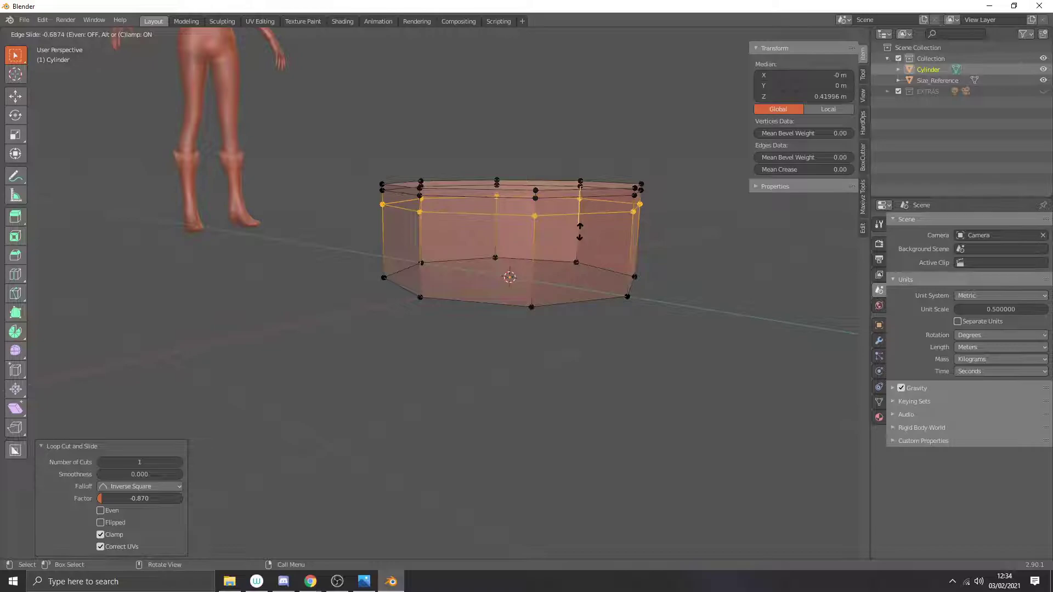
left_click(581, 232)
middle_click_drag(580, 232, 586, 237)
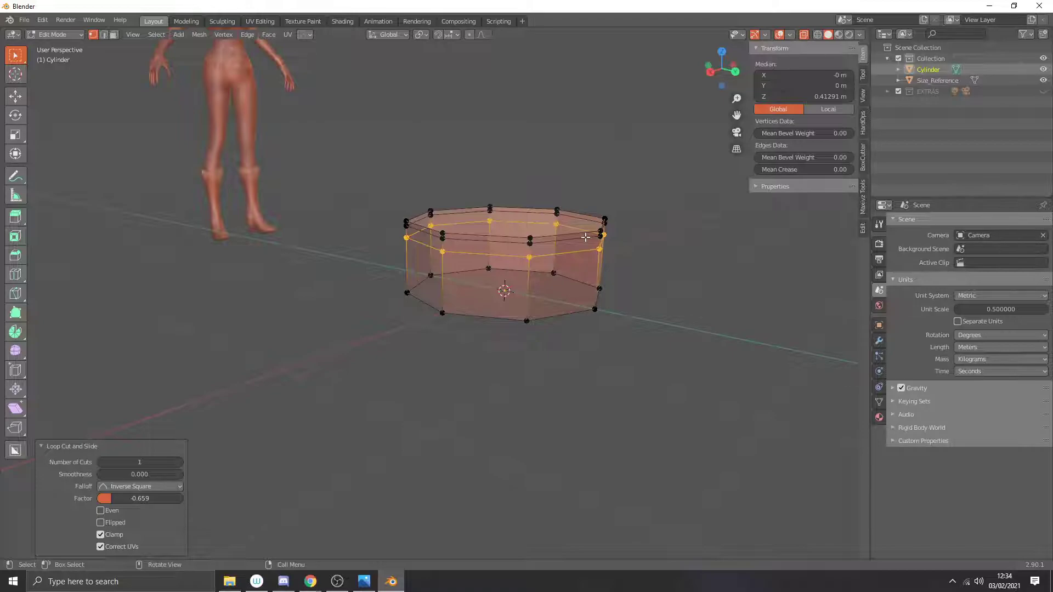
Step: Select the cylinder's bottom vertices and scale them to about 0.844 to taper the body
middle_click_drag(579, 252, 577, 240)
left_click_drag(390, 234, 657, 313)
middle_click_drag(636, 286, 619, 280)
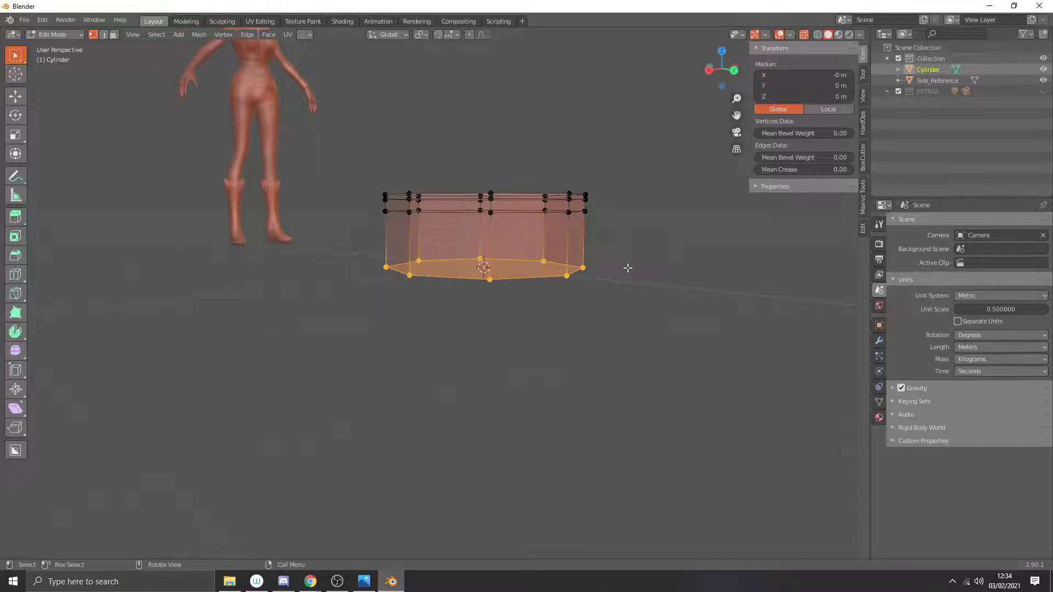
key("s")
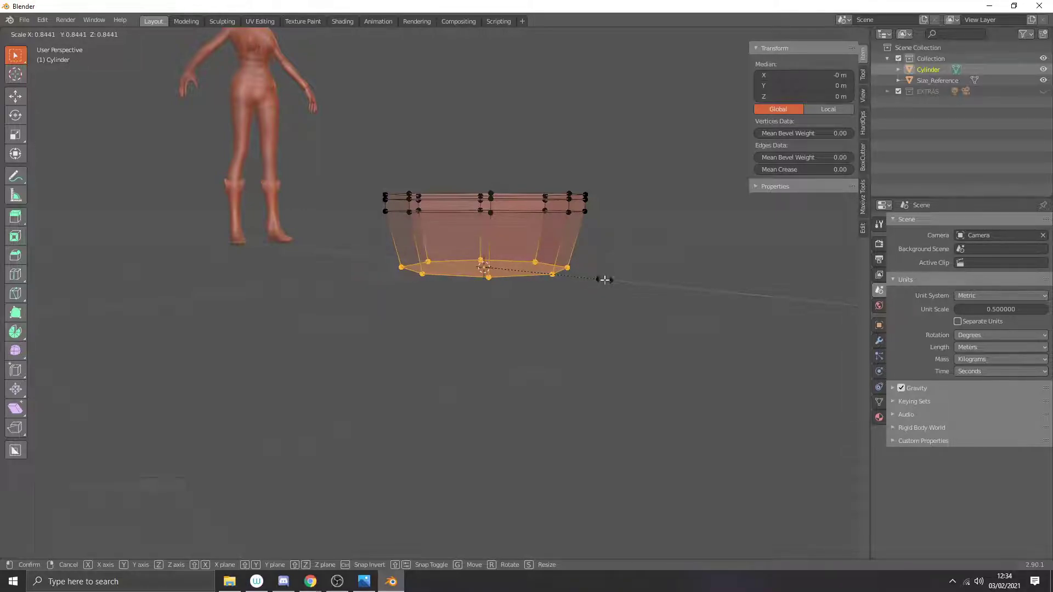
left_click(605, 280)
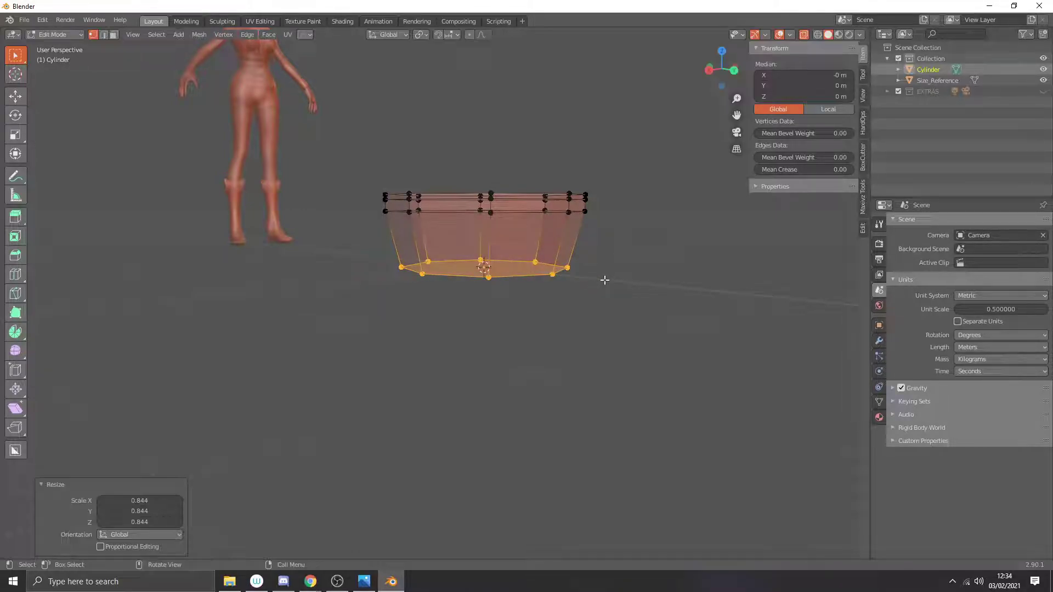
Step: Check the reference in Photos, return to Blender, and lower the three upper vertex rings about 0.064 m along global Z
left_click(372, 585)
left_click(391, 581)
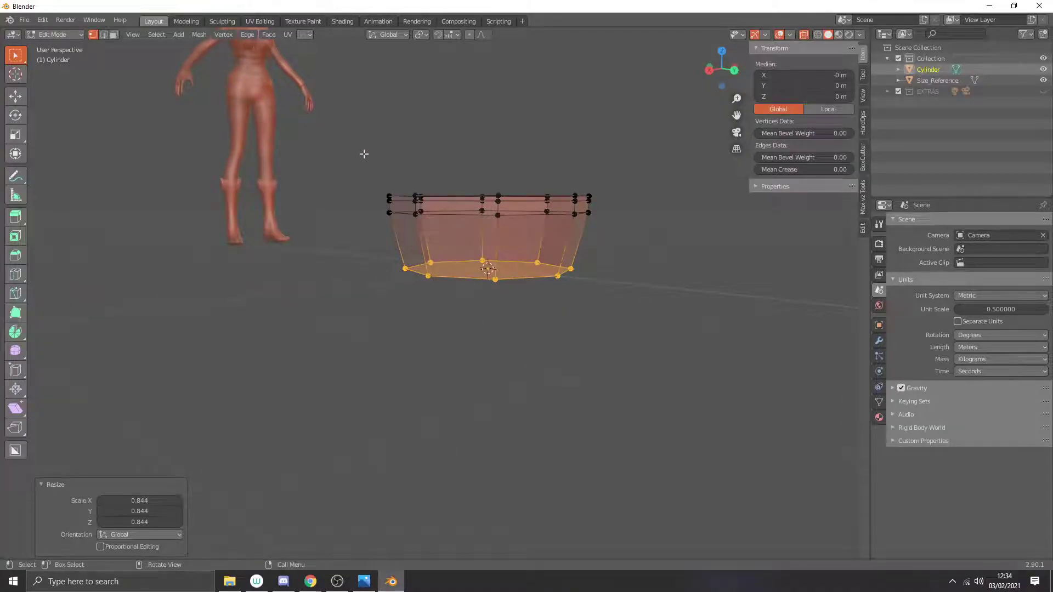
left_click_drag(355, 139, 626, 224)
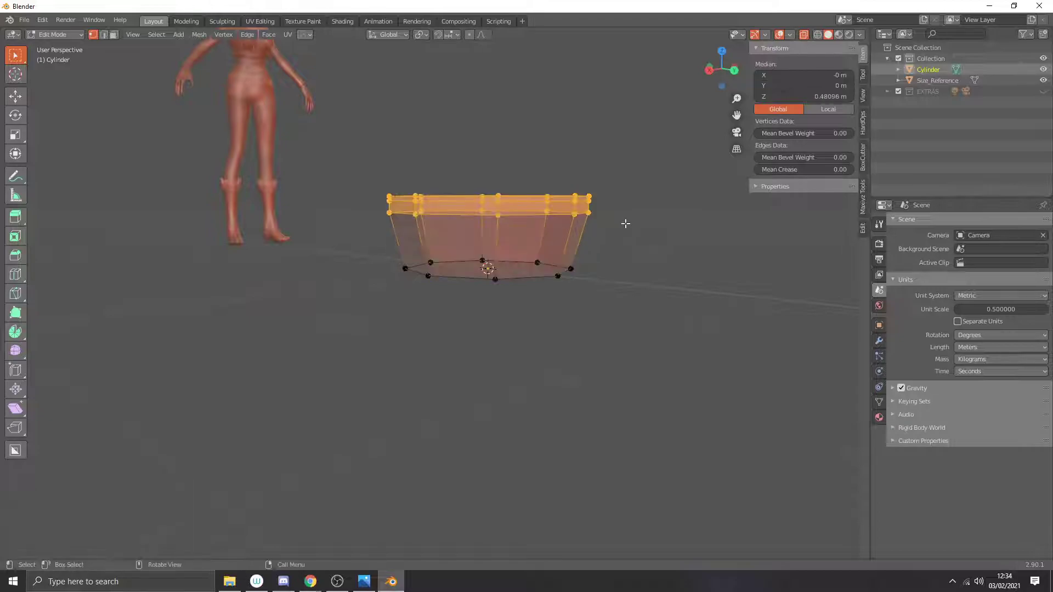
key("g")
key("z")
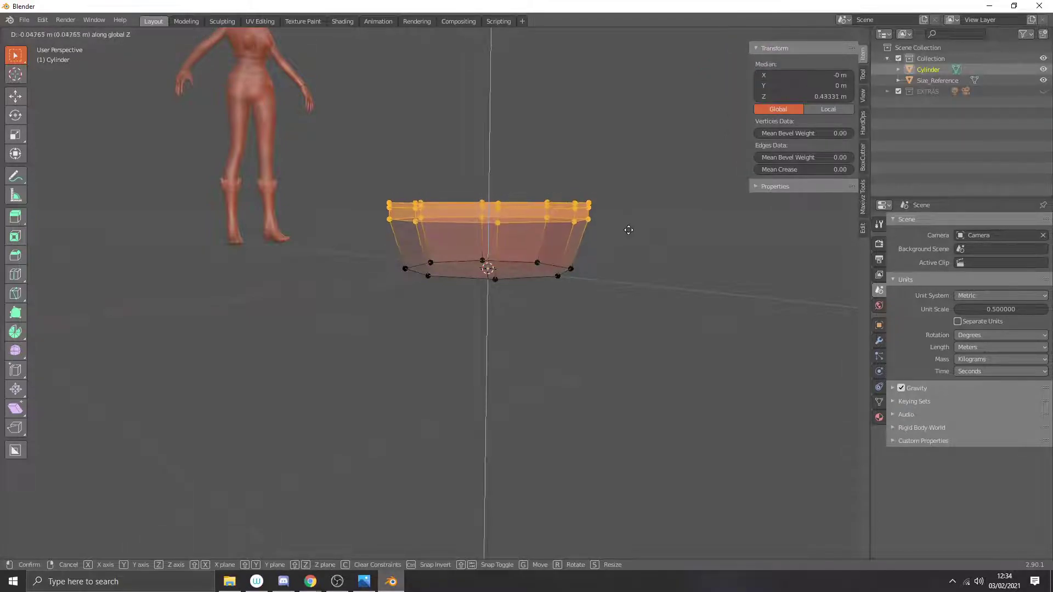
left_click(630, 232)
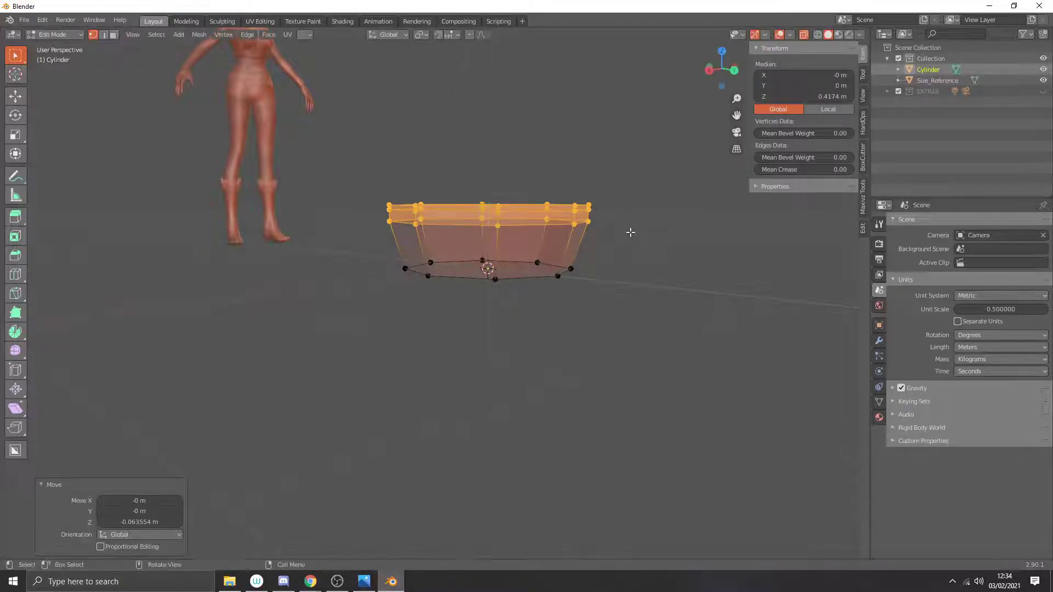
Step: Turn off X-ray and inspect the tapered body in Object Mode
key("alt+z")
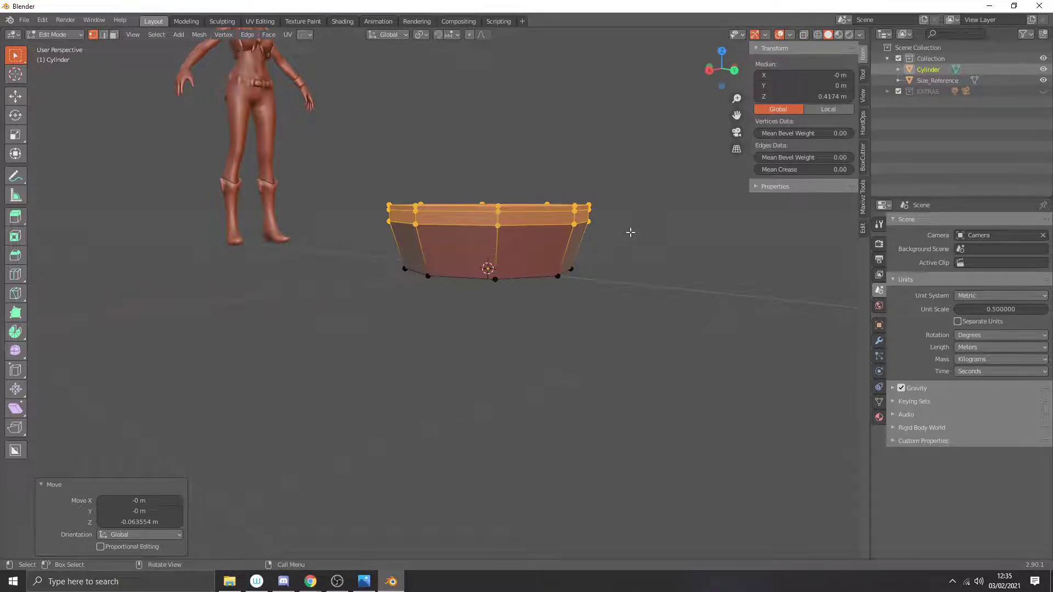
key("Tab")
key("alt+a")
middle_click_drag(630, 233, 603, 262)
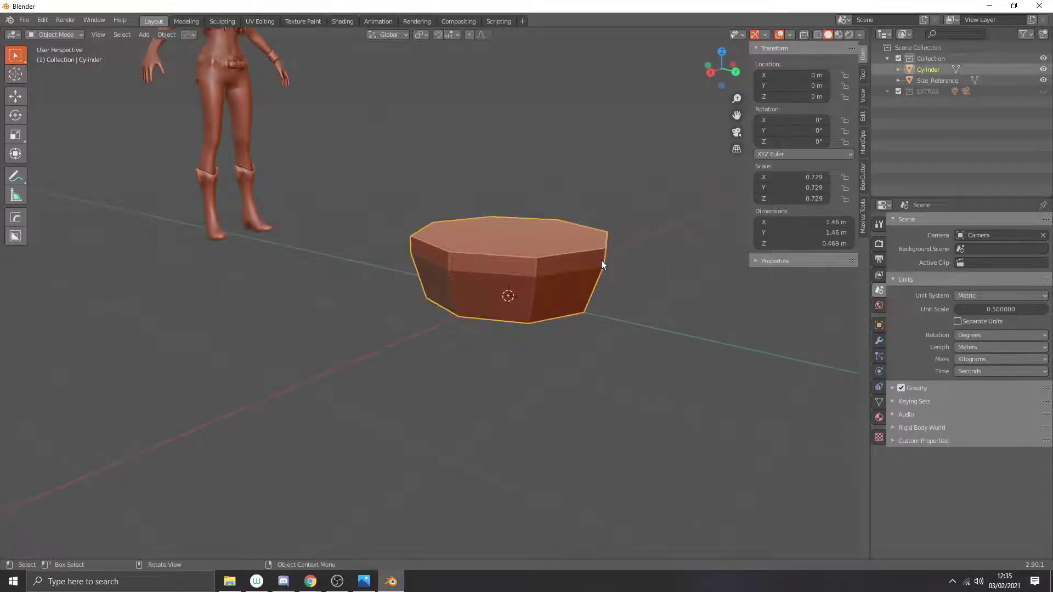
scroll(601, 262, "up", 2)
Step: Return to Edit Mode with face selection and try to loop-select the band of faces below the top rim
key("Tab")
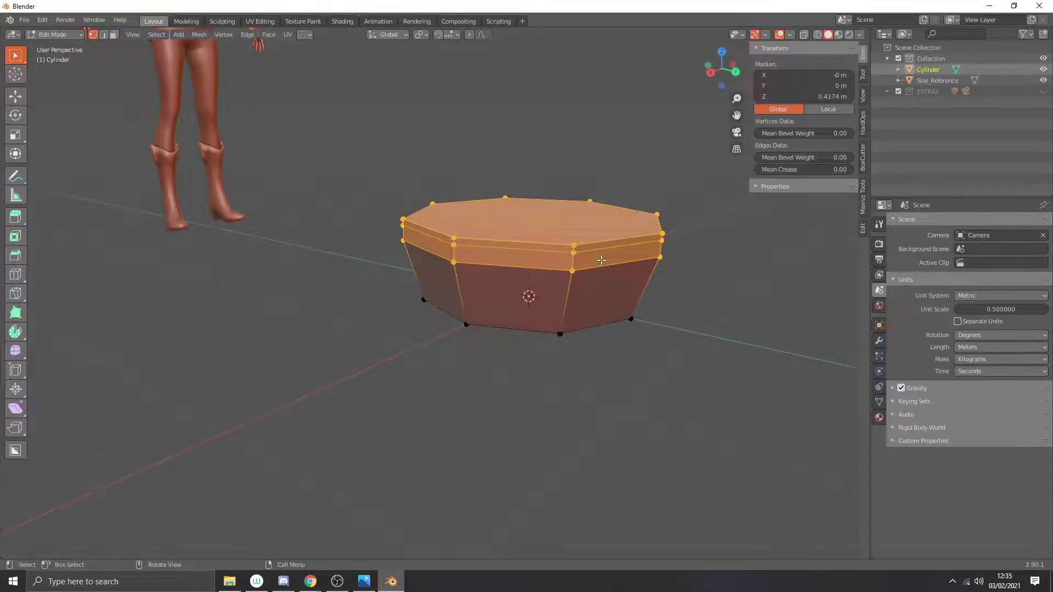
key("3")
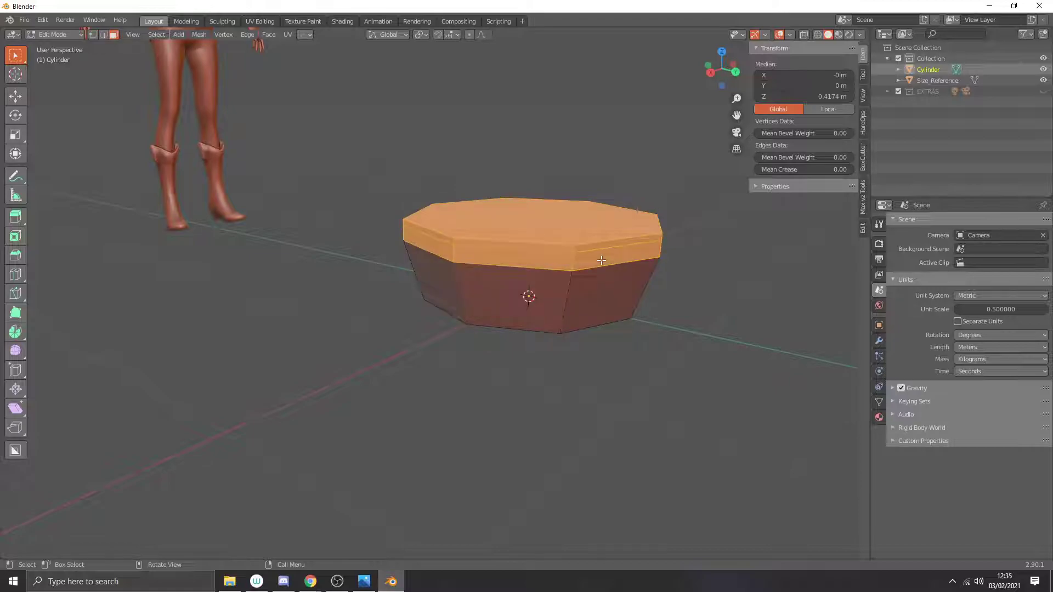
left_click(601, 261)
left_click(550, 263, "alt")
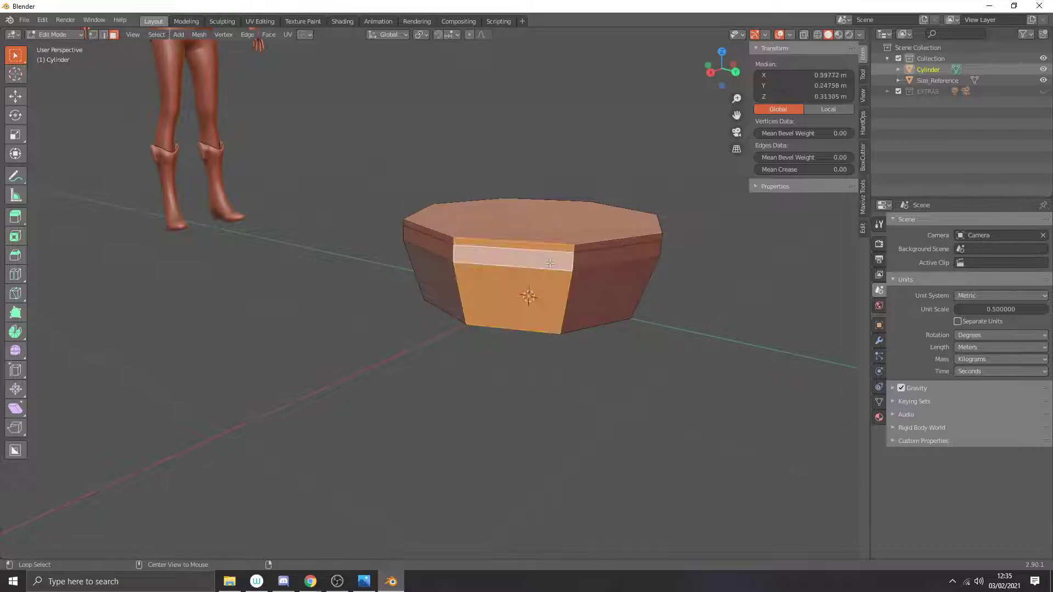
Step: Select the eight faces of the band below the top rim one by one, and clear the selection
left_click(622, 256)
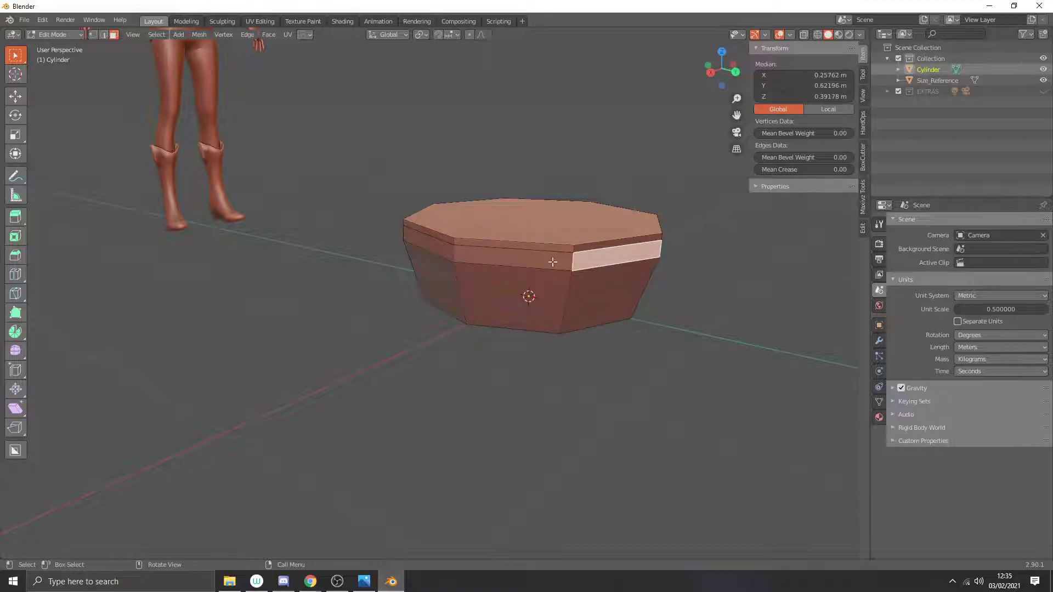
left_click(552, 263, "ctrl")
left_click(443, 244, "ctrl")
middle_click_drag(444, 244, 546, 197)
left_click(584, 238, "ctrl")
left_click(480, 166, "ctrl")
left_click(412, 166, "ctrl")
middle_click_drag(411, 166, 329, 235)
left_click(239, 218, "ctrl")
left_click(319, 292, "ctrl")
middle_click_drag(319, 292, 387, 289)
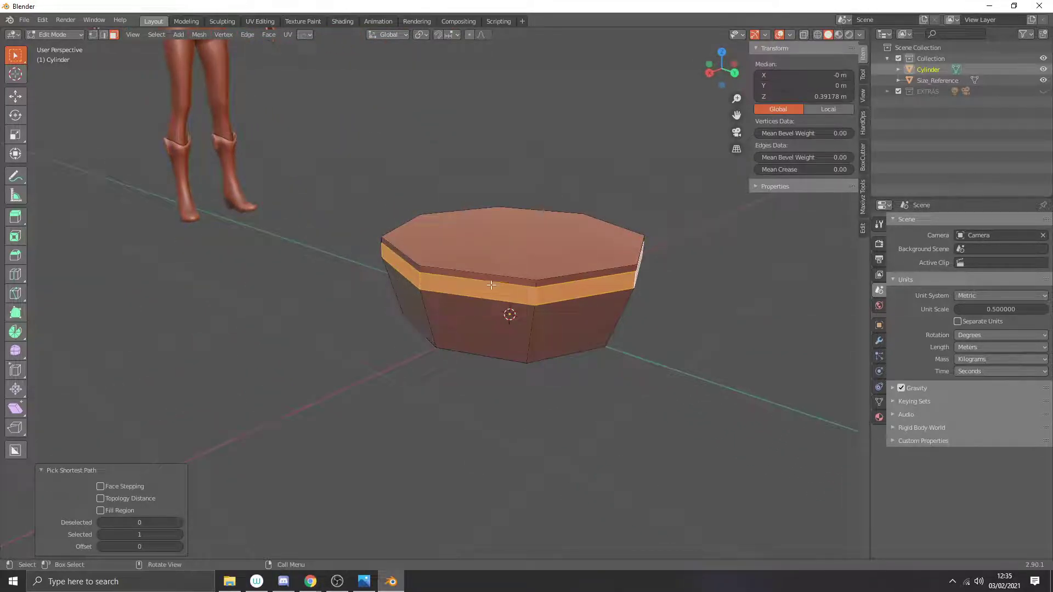
left_click(657, 324)
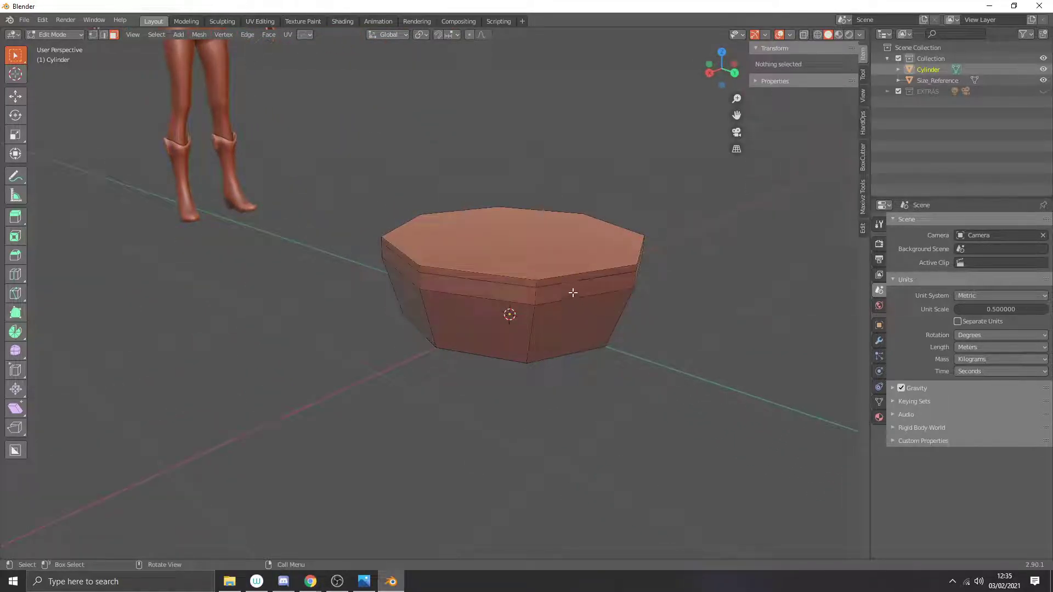
Step: Try face loop selections both around the band and down one side of the body, clearing each one
left_click(534, 294, "alt")
scroll(560, 290, "up", 5)
middle_click_drag(589, 286, 541, 281)
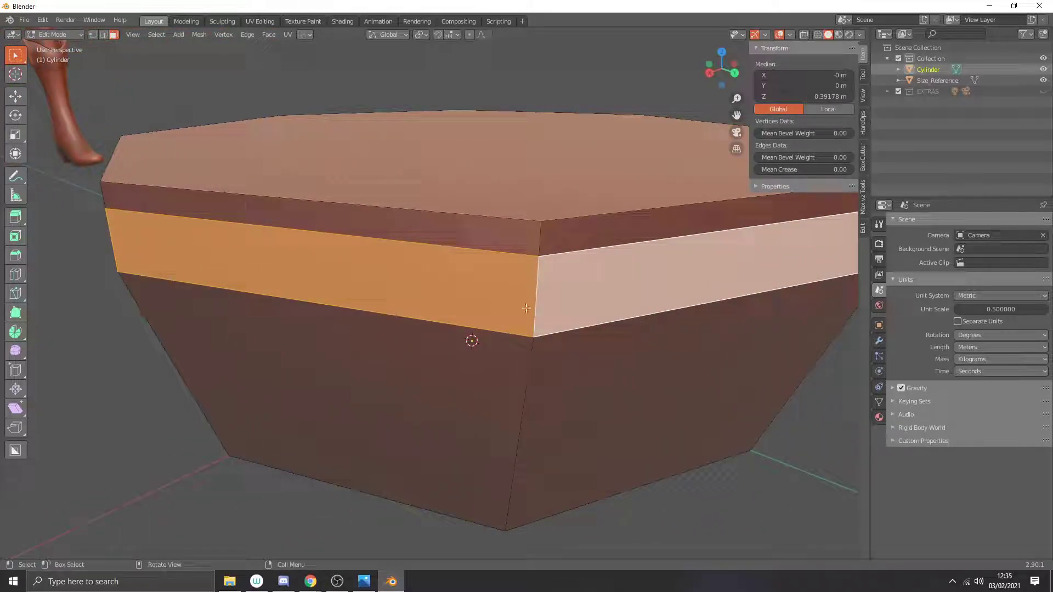
key("alt+a")
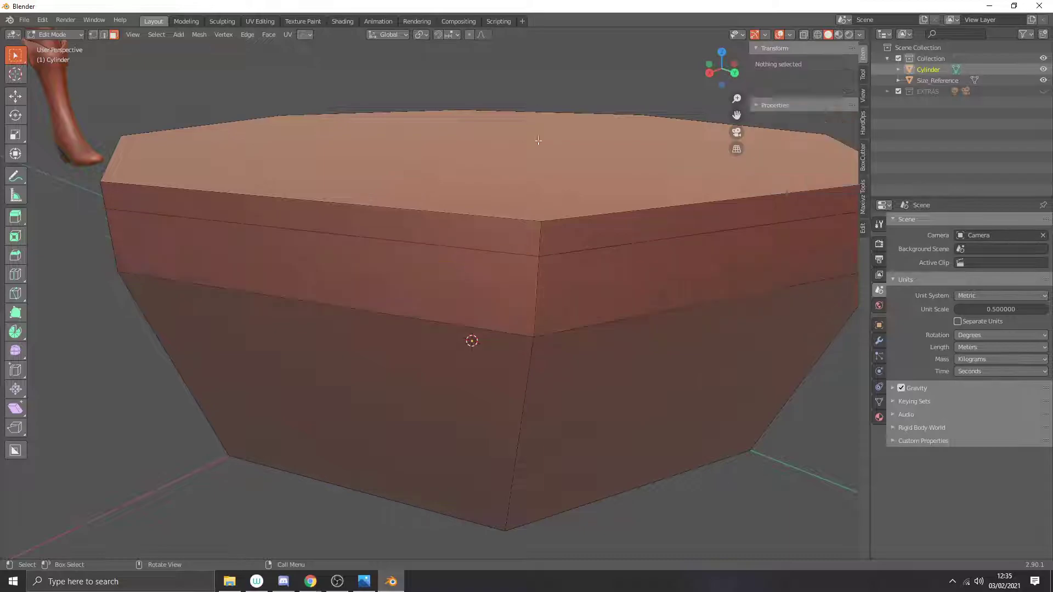
left_click(595, 265)
left_click(502, 277, "alt")
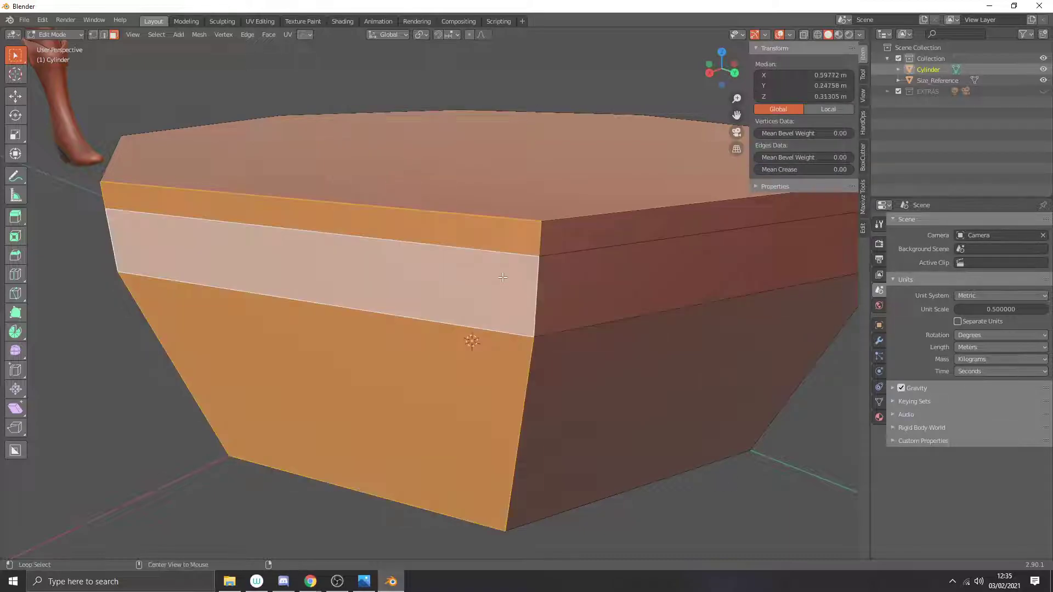
left_click(575, 84)
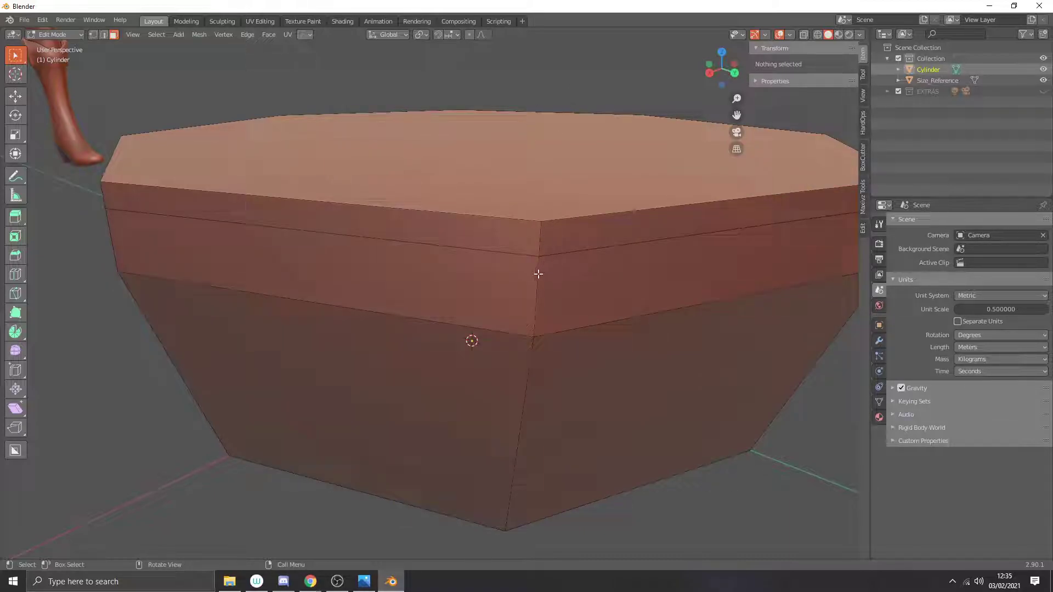
Step: Loop-select the band of faces below the top rim and extrude it outward along its normals by about 0.0736 m
left_click(537, 274)
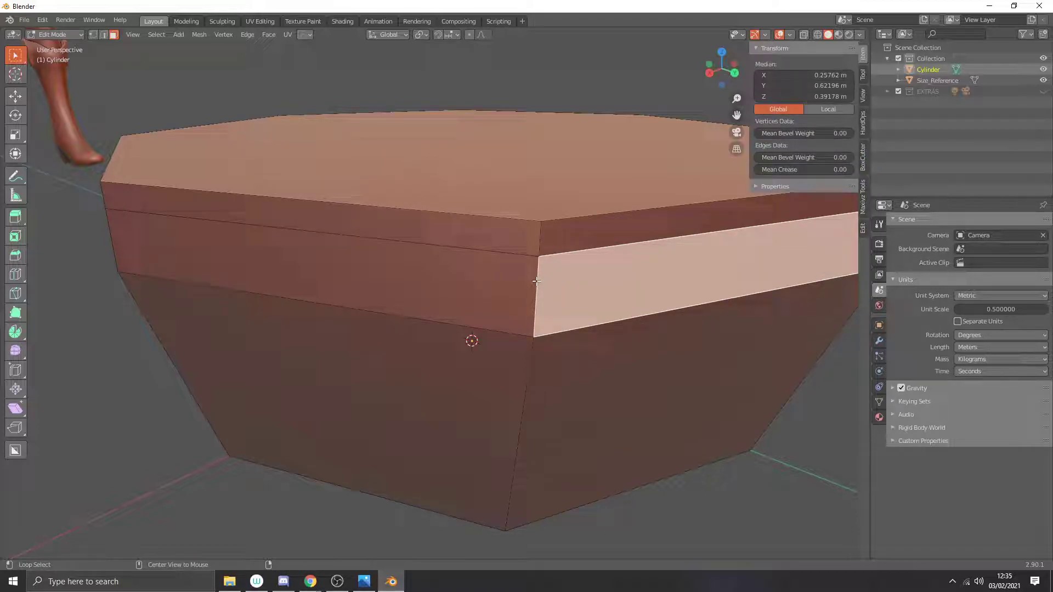
left_click(536, 281, "alt")
scroll(535, 280, "down", 6)
scroll(531, 279, "down", 2)
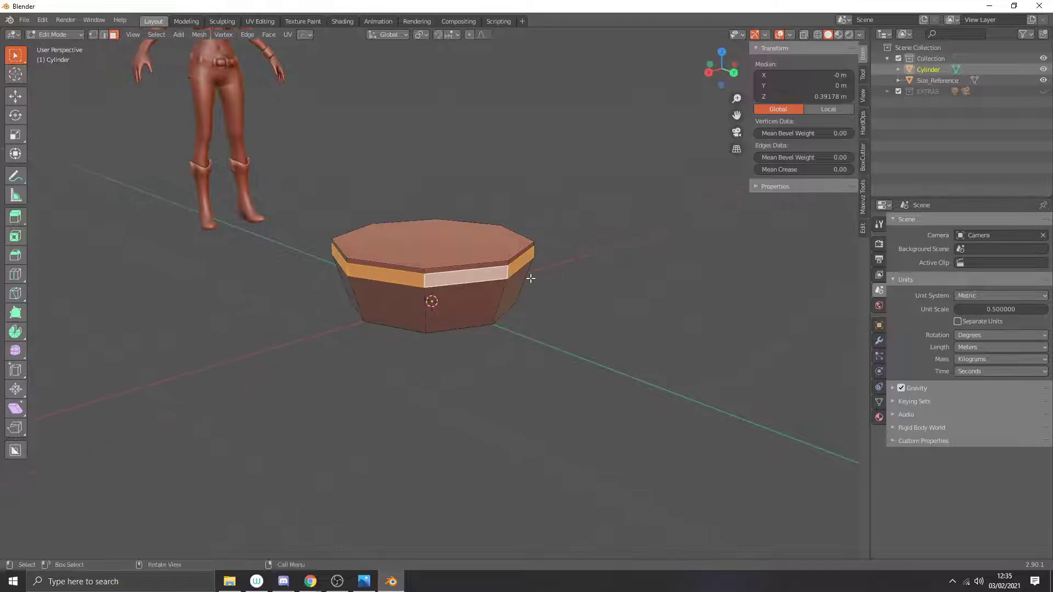
scroll(530, 279, "up", 3)
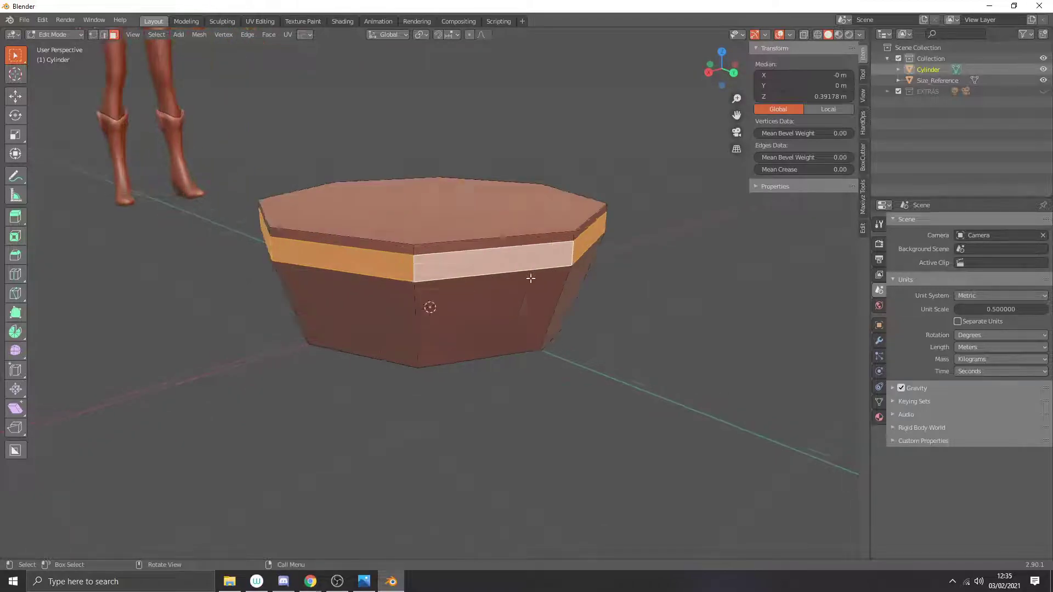
scroll(534, 282, "up", 1)
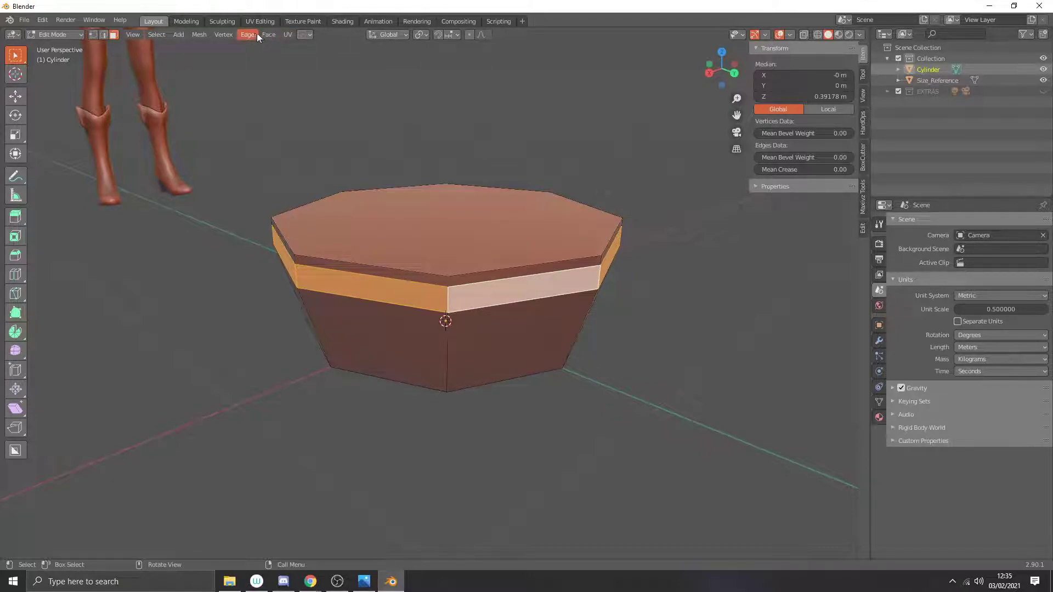
key("q")
left_click(269, 35)
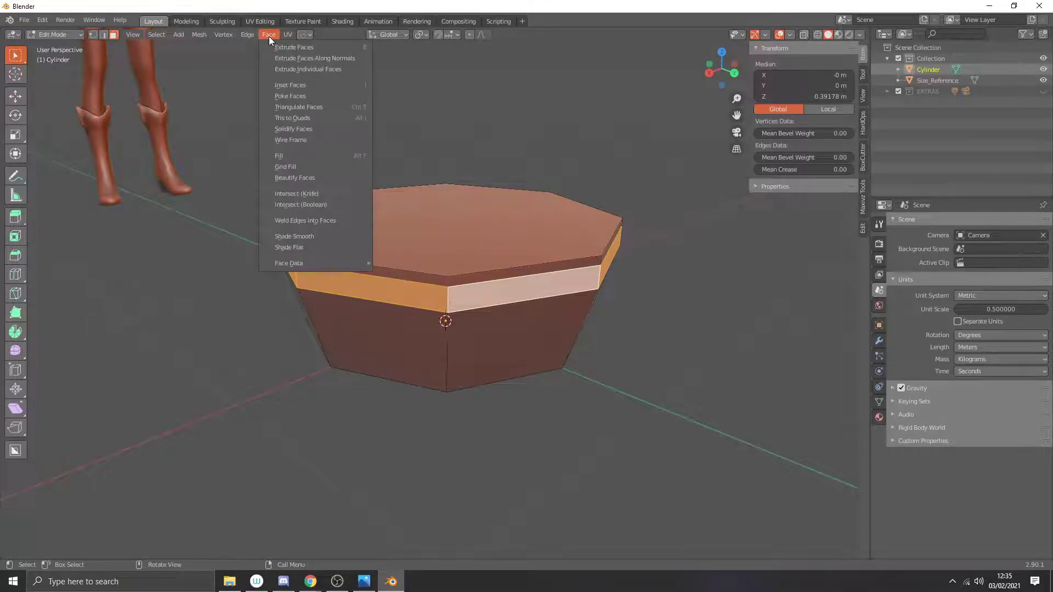
left_click(302, 58)
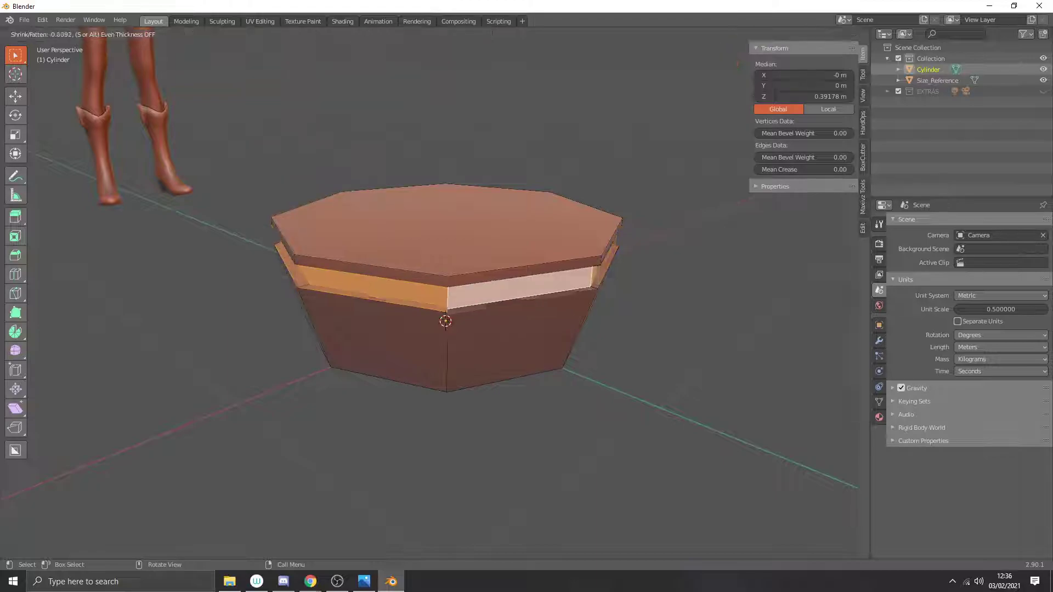
left_click(306, 50)
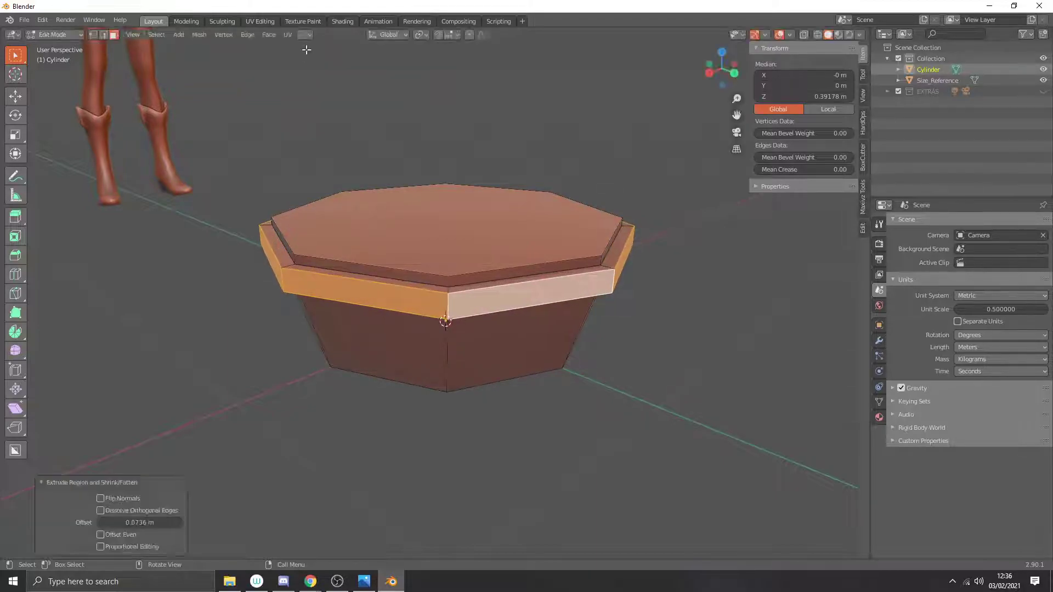
Step: Compare the extruded rim band with the brazier reference screenshot, and examine its profile from the right side with X-ray, clearing the selection
left_click(363, 589)
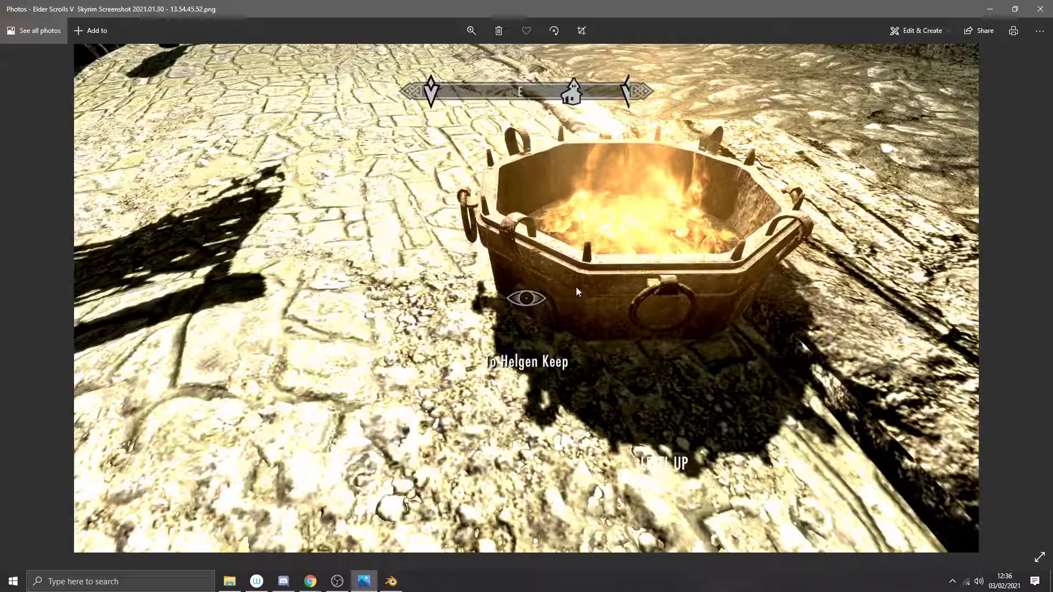
left_click(391, 582)
middle_click_drag(517, 355, 539, 342)
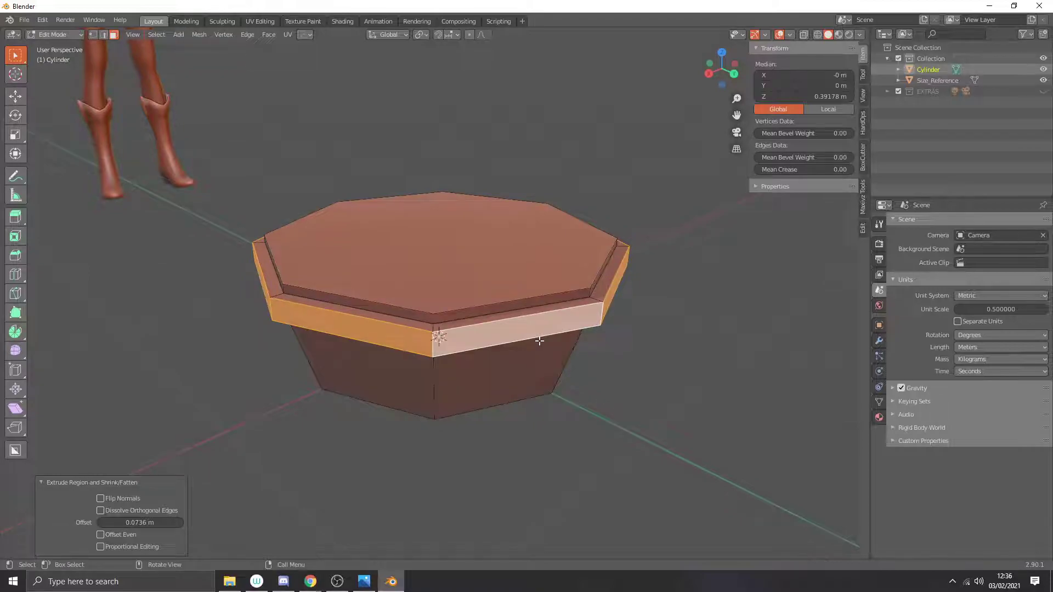
key("KP_3")
scroll(633, 212, "up", 4)
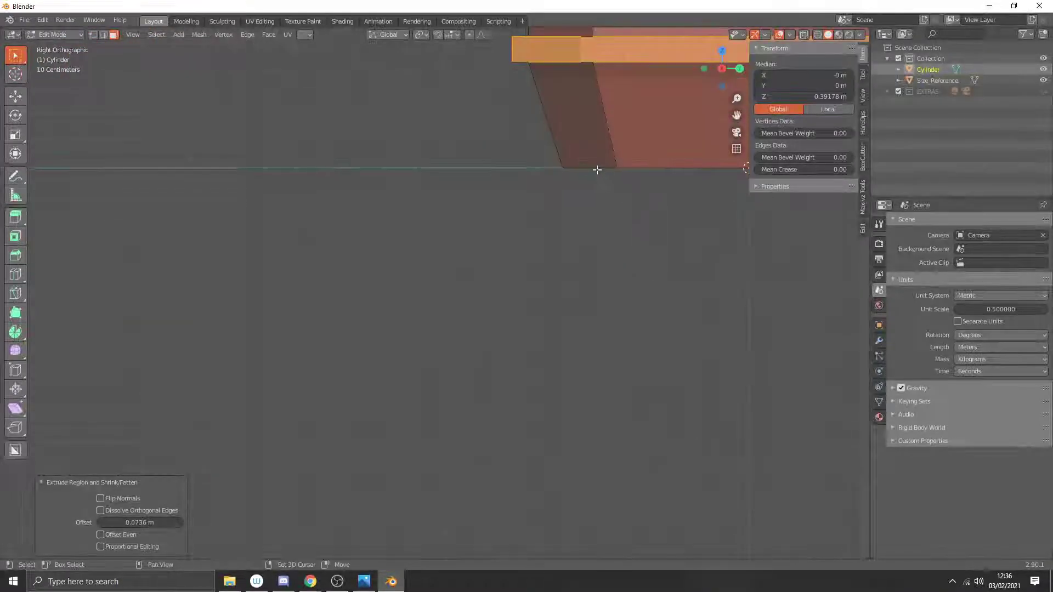
middle_click_drag(597, 170, 408, 394, "shift")
scroll(359, 277, "up", 3)
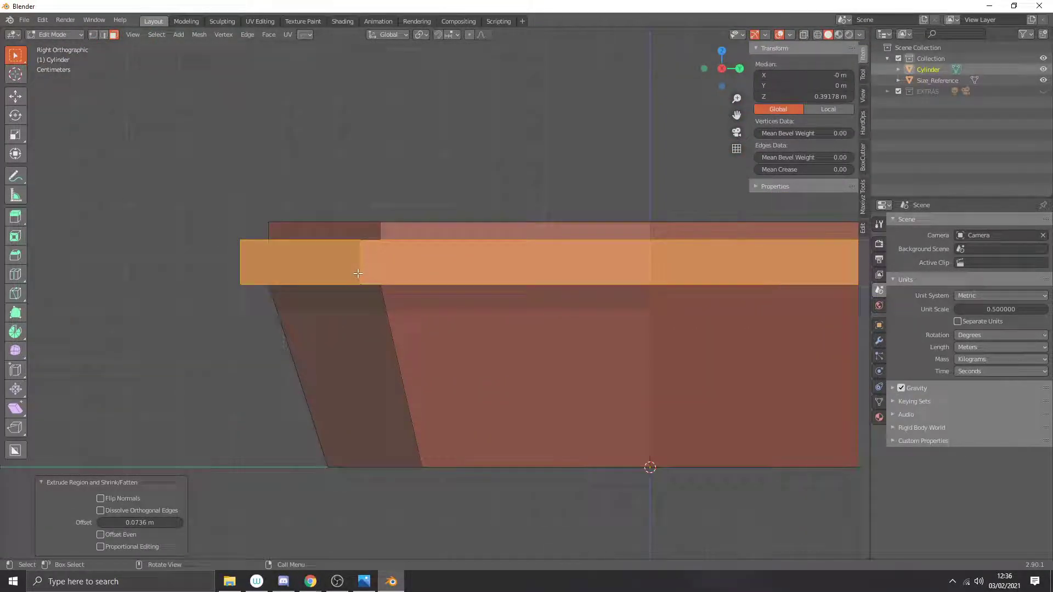
key("alt+z")
left_click(428, 171)
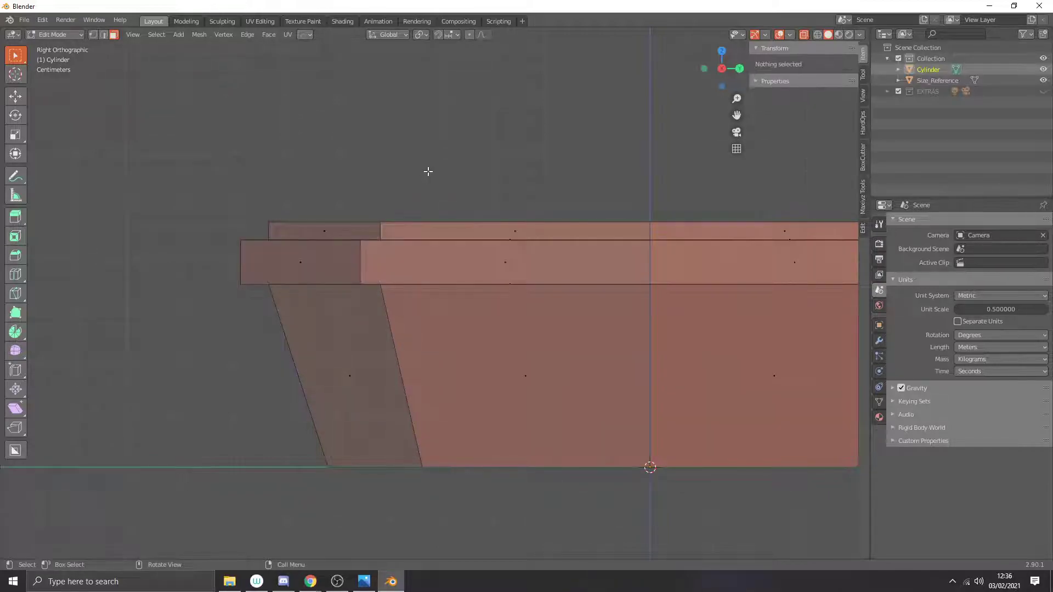
scroll(541, 216, "down", 5)
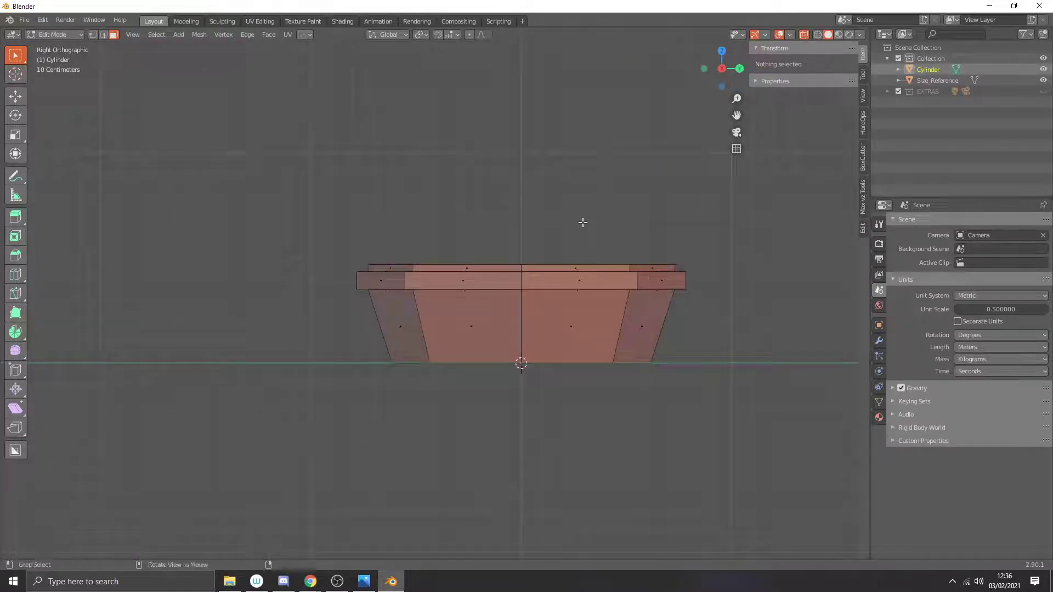
key("alt+z")
middle_click_drag(583, 223, 626, 258)
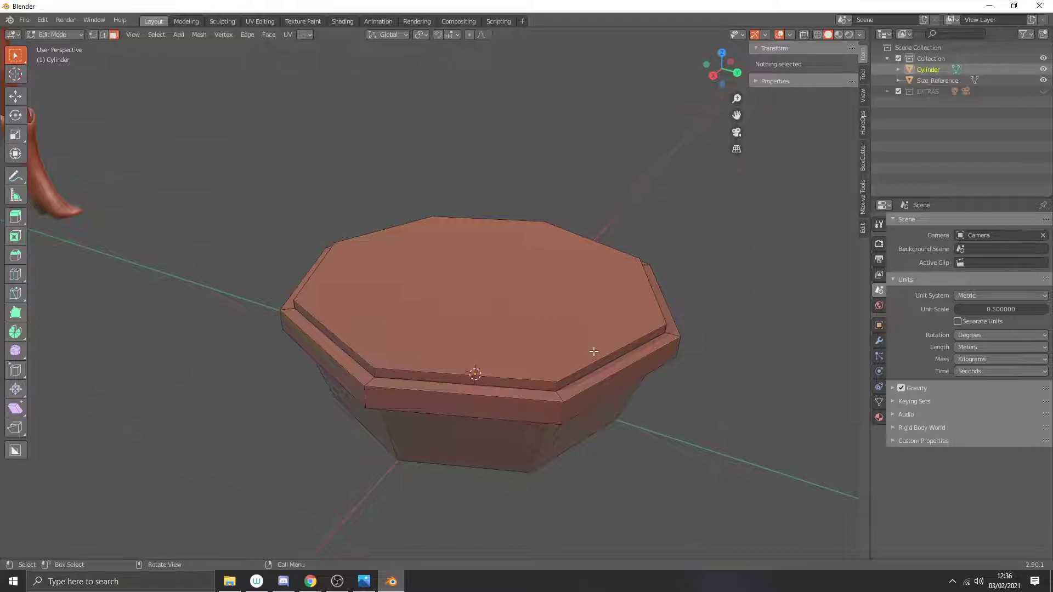
Step: Loop-select the outer faces of the rim band and scale them to about 0.98 in X and Y only, keeping Z locked
middle_click_drag(568, 395, 559, 368, "shift")
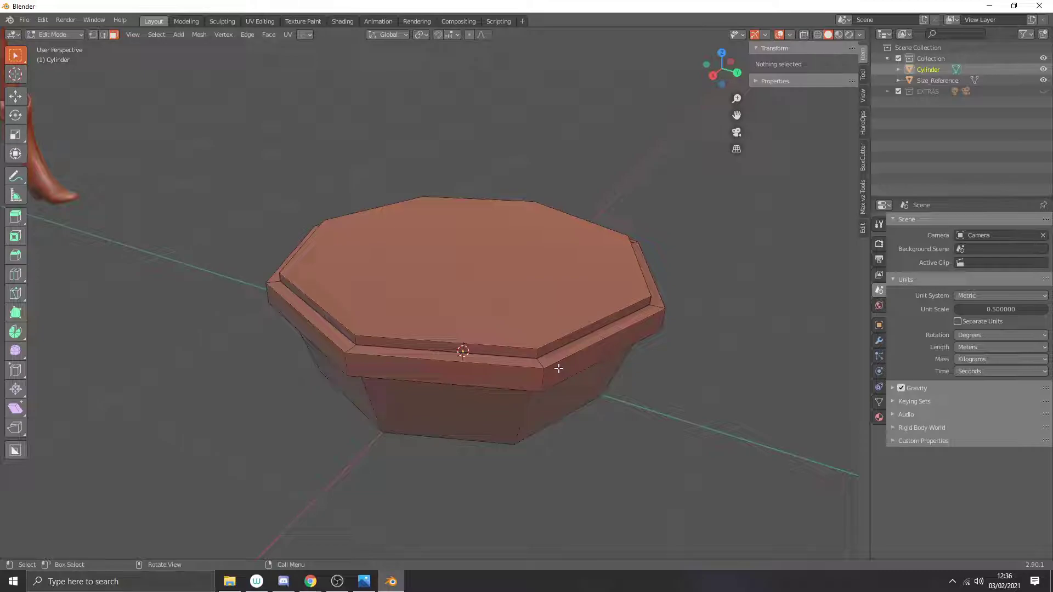
left_click(558, 368)
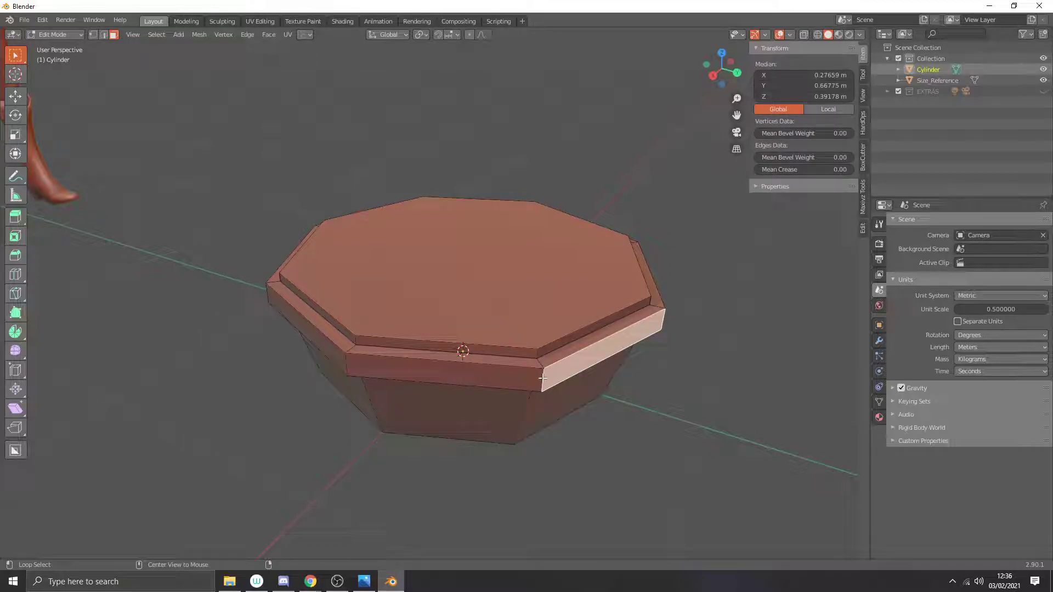
left_click(543, 379, "alt")
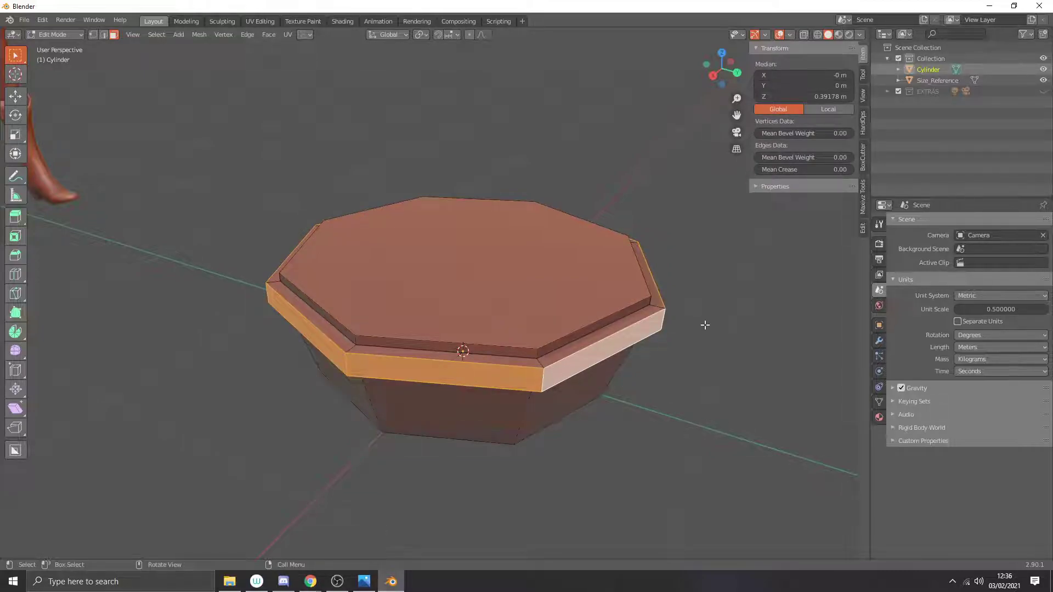
key("s")
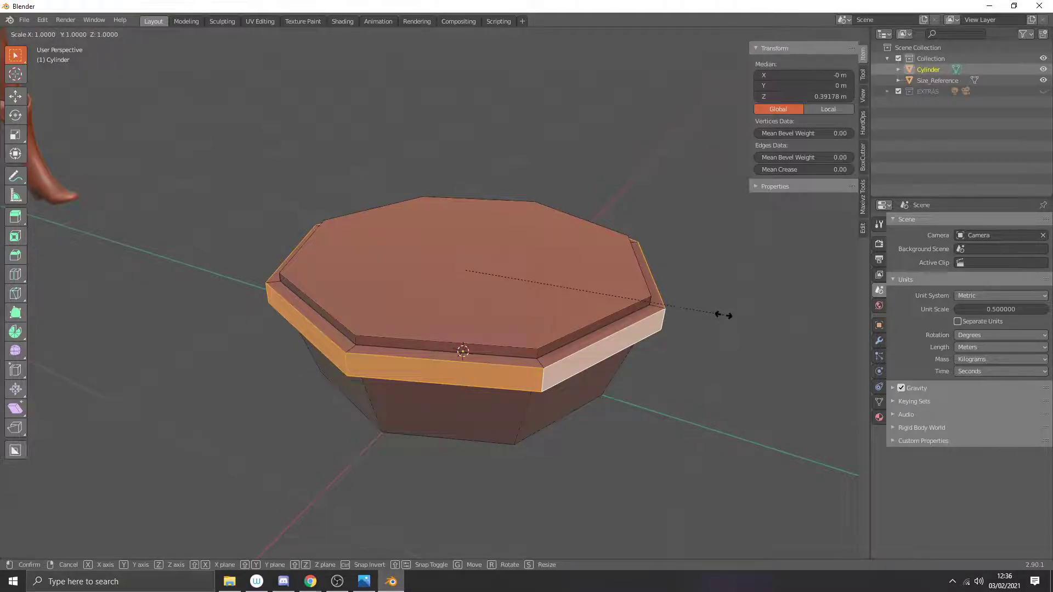
key("shift+z")
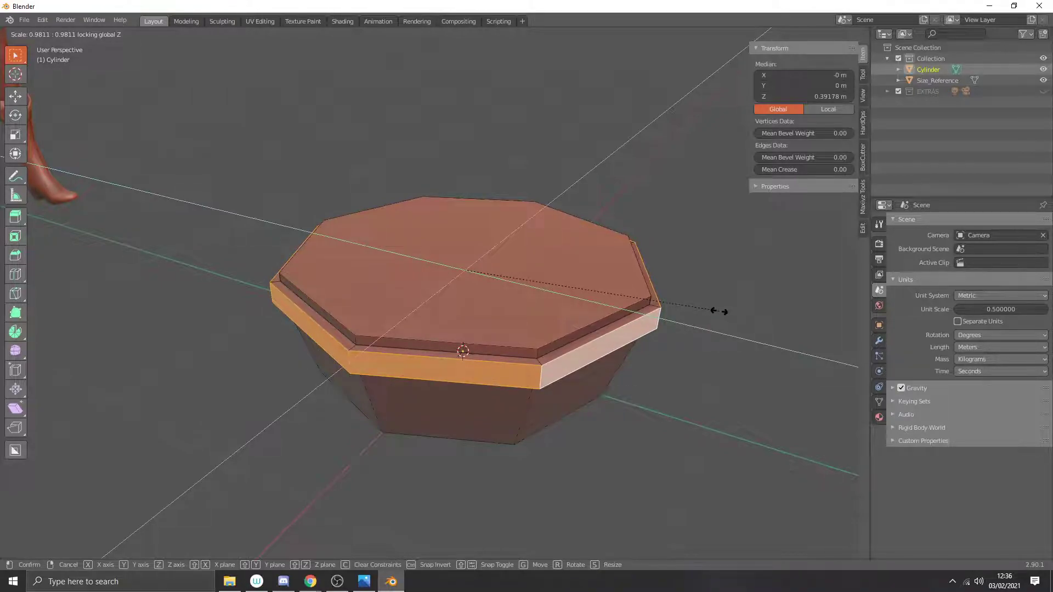
left_click(719, 311)
Step: Compare the slimmer rim band with the brazier reference screenshot, and clear the face selection on the model
left_click(364, 582)
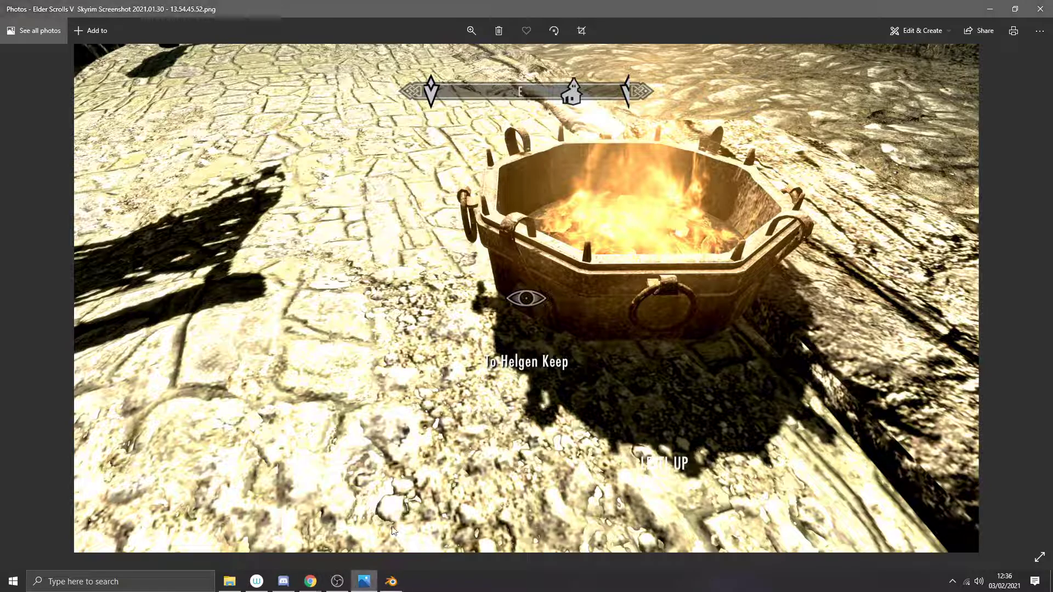
left_click(391, 582)
scroll(477, 407, "down", 3)
middle_click_drag(502, 359, 487, 378)
left_click(598, 323)
middle_click_drag(598, 323, 551, 316)
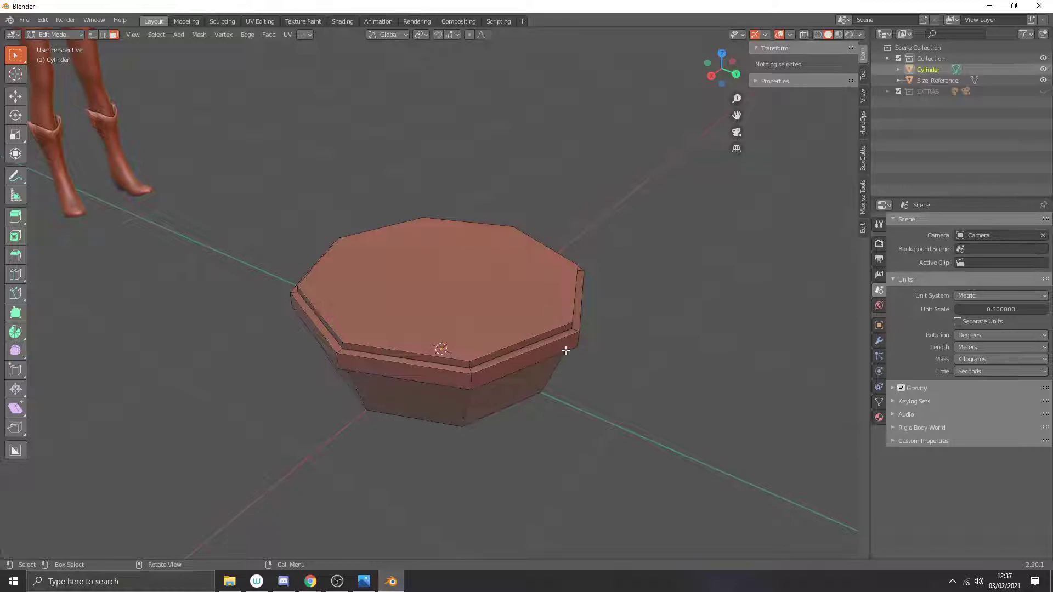
left_click(364, 581)
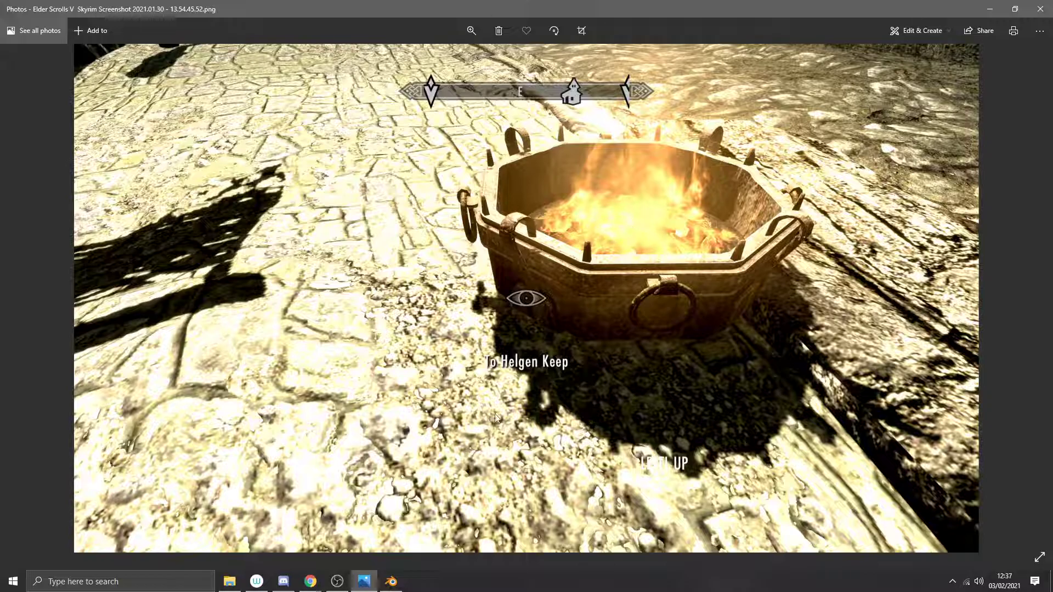
left_click(391, 581)
middle_click_drag(640, 225, 641, 224)
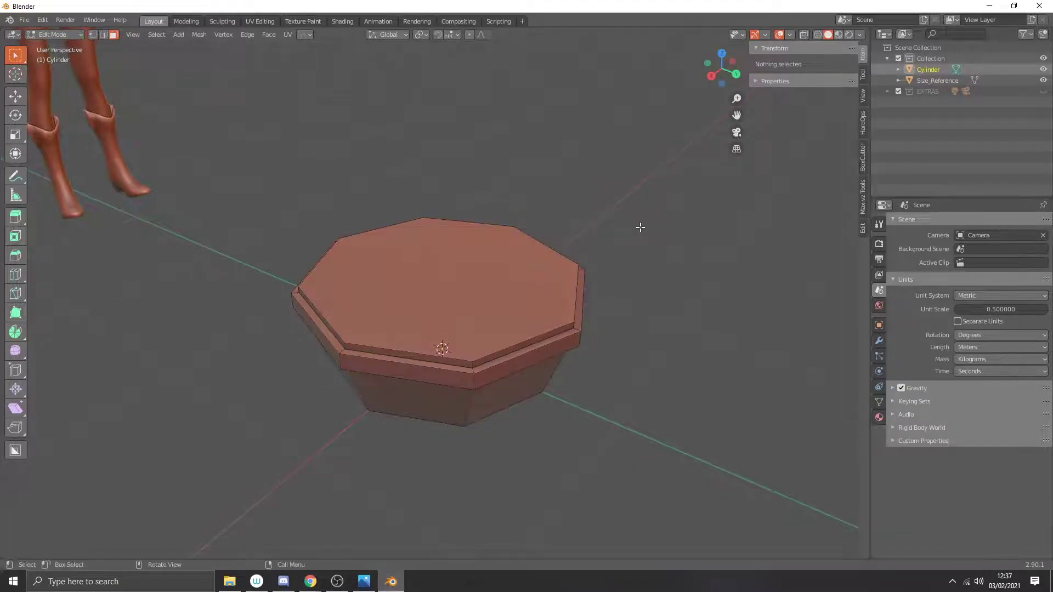
Step: Inset the octagonal top face by about 0.1037 m to form the rim's wall thickness
left_click(562, 287)
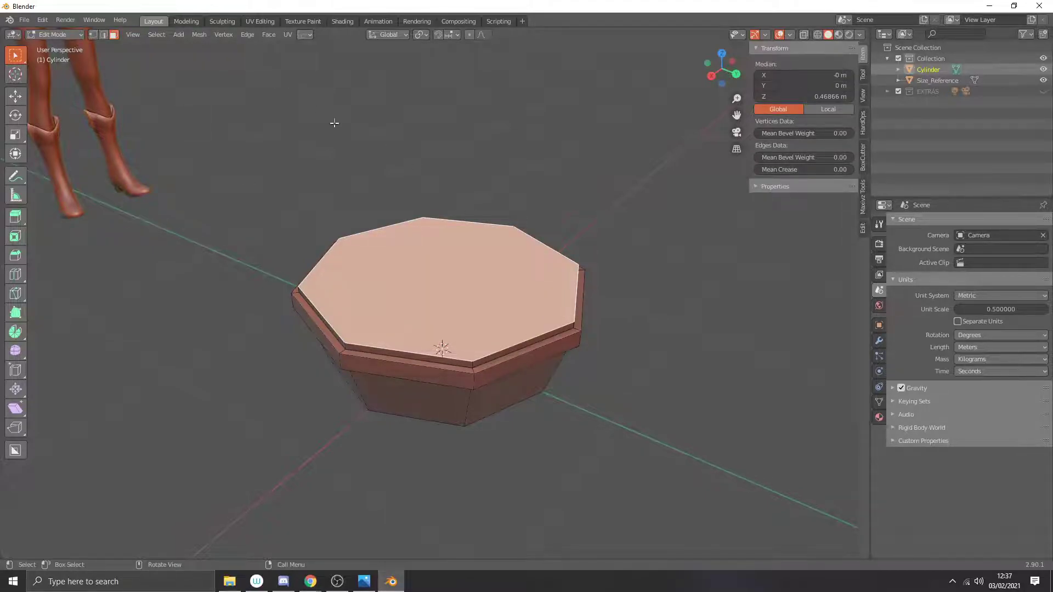
key("i")
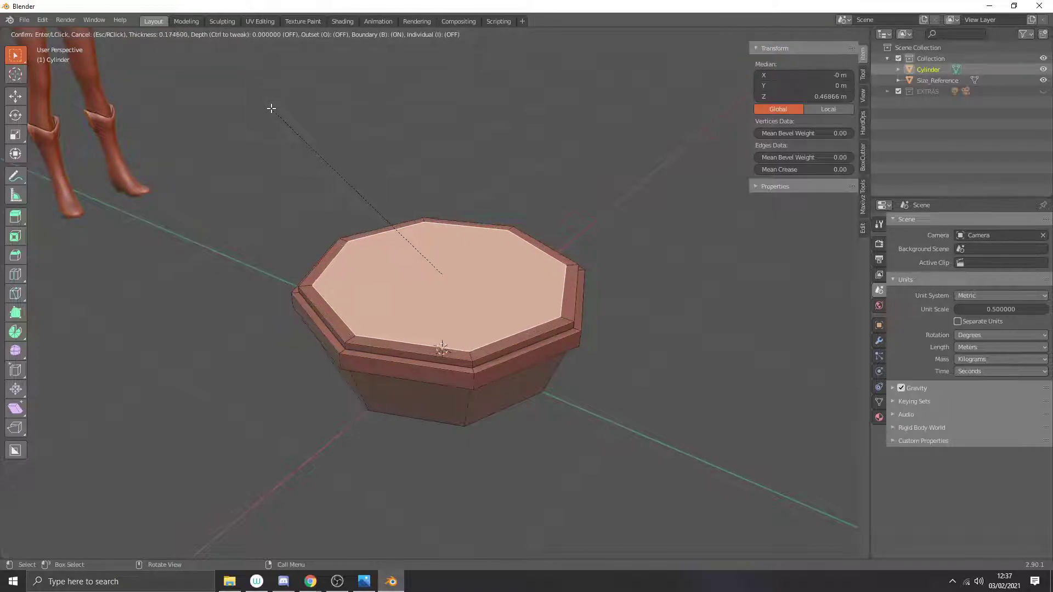
left_click(274, 110)
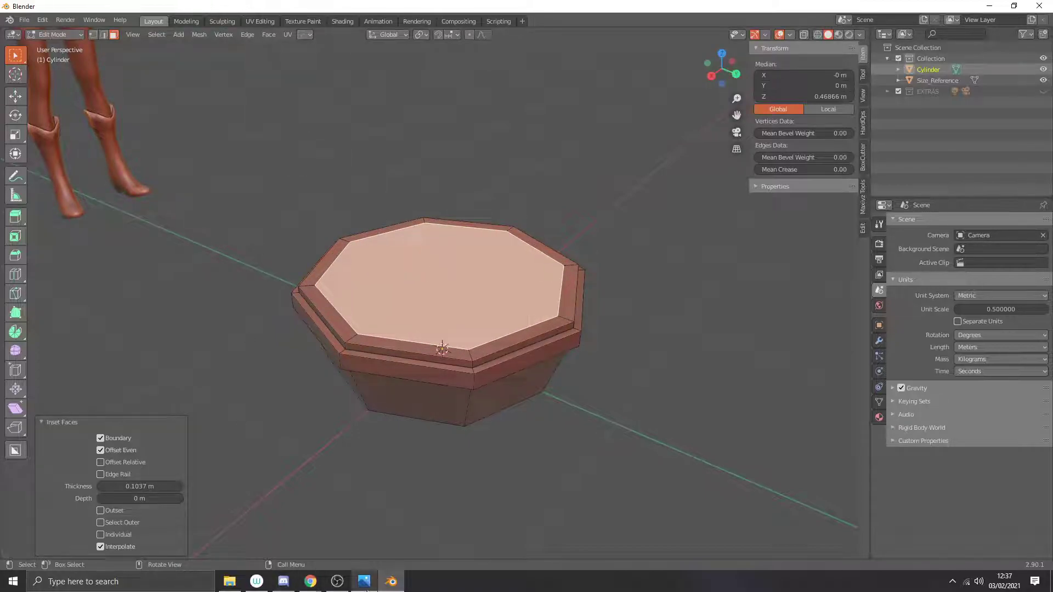
Step: Check the wall thickness and inner depth in the reference screenshot, and extrude the inset top face down by about 0.316 m
left_click(365, 581)
left_click(386, 584)
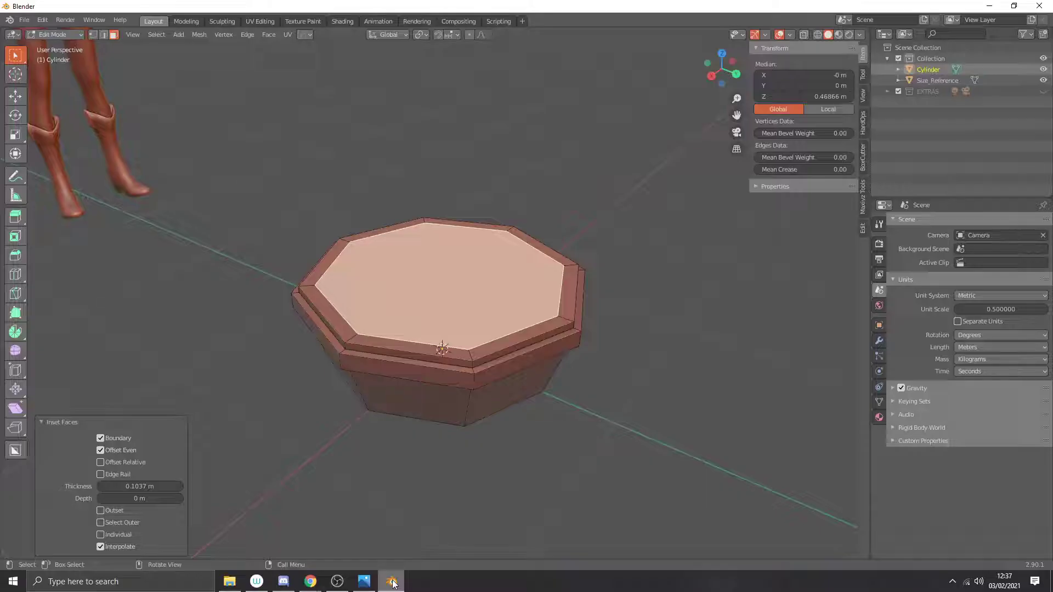
left_click(364, 582)
scroll(603, 252, "up", 5)
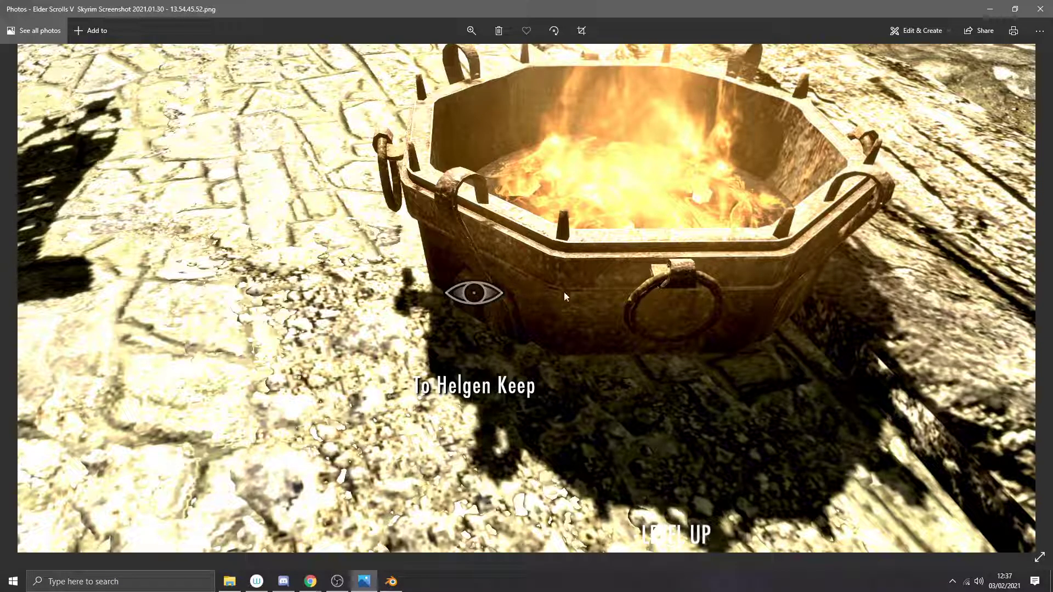
left_click(391, 582)
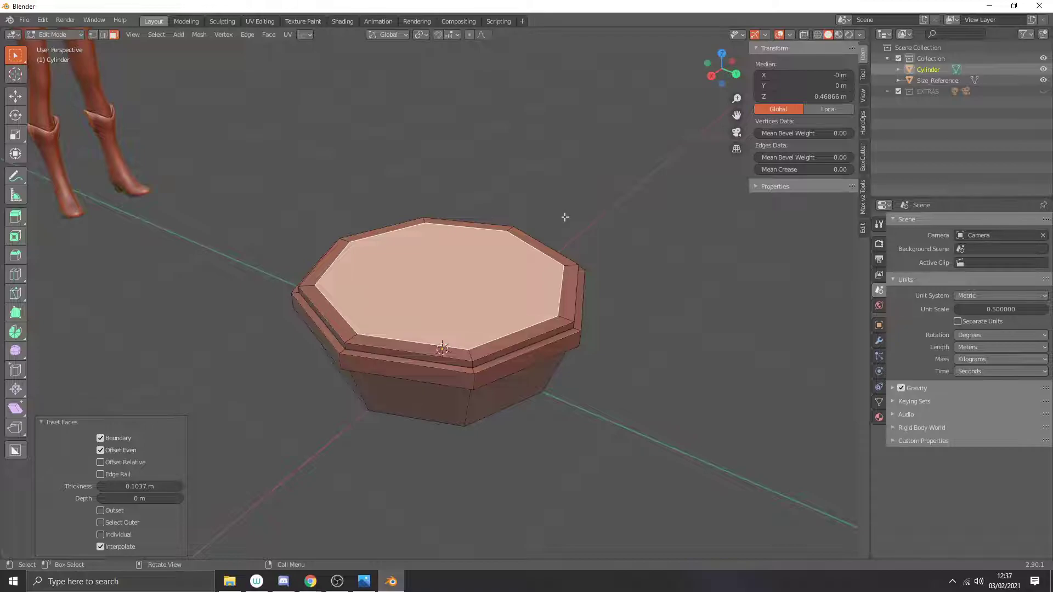
key("g")
key("z")
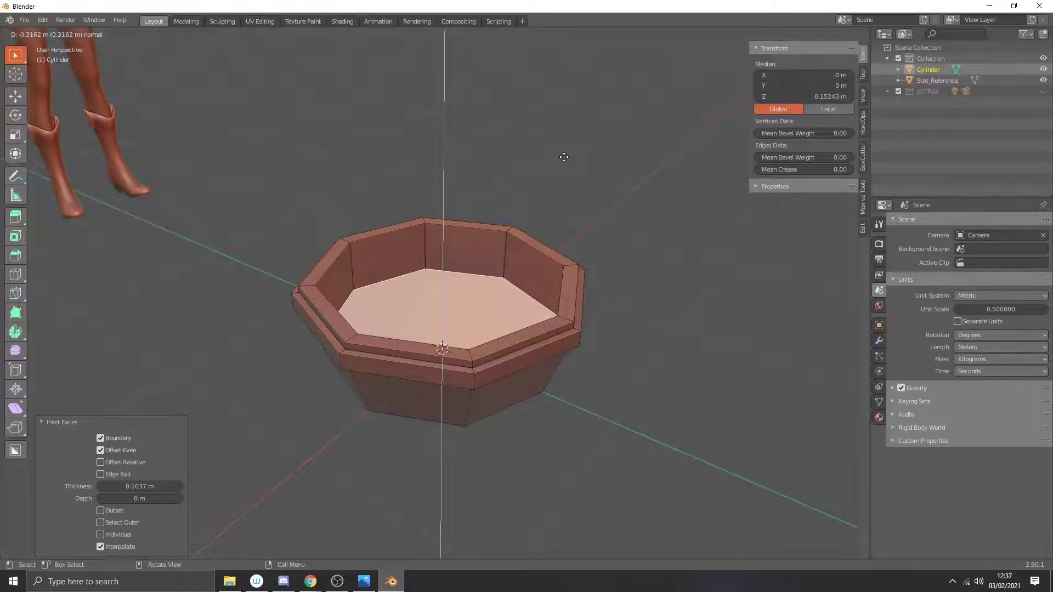
left_click(564, 157)
Step: Add a single loop cut around the inner walls and lower it by about 0.033 m along Z
middle_click_drag(560, 172, 527, 186)
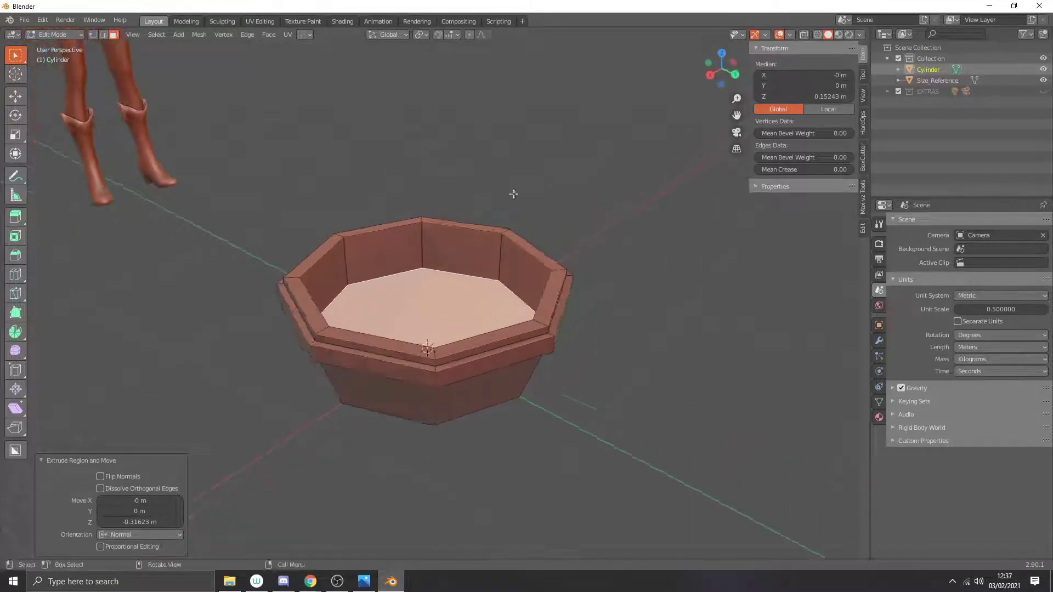
scroll(439, 224, "up", 2)
scroll(426, 232, "up", 2)
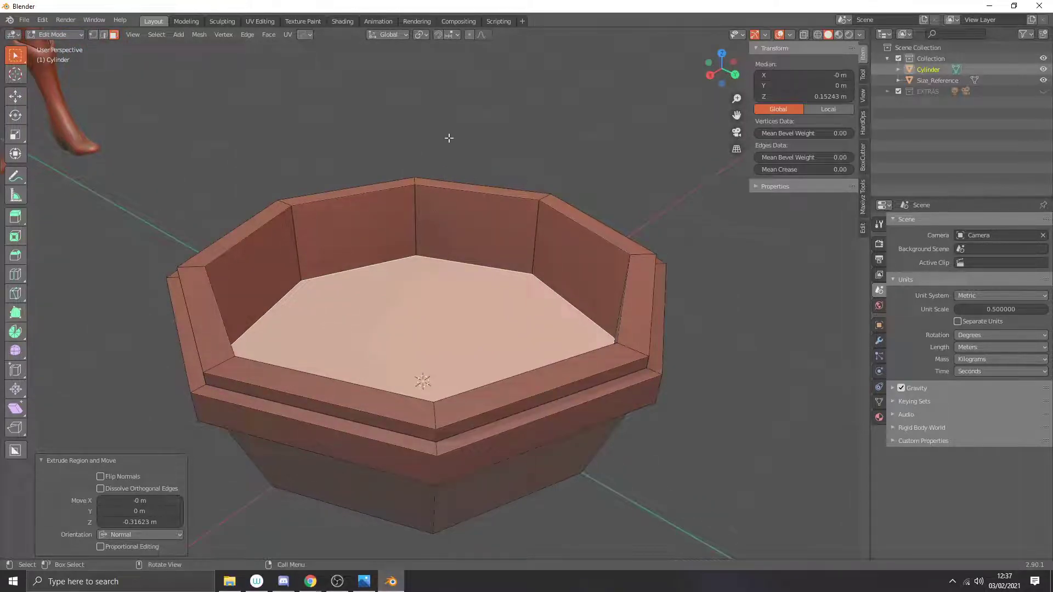
key("ctrl+r")
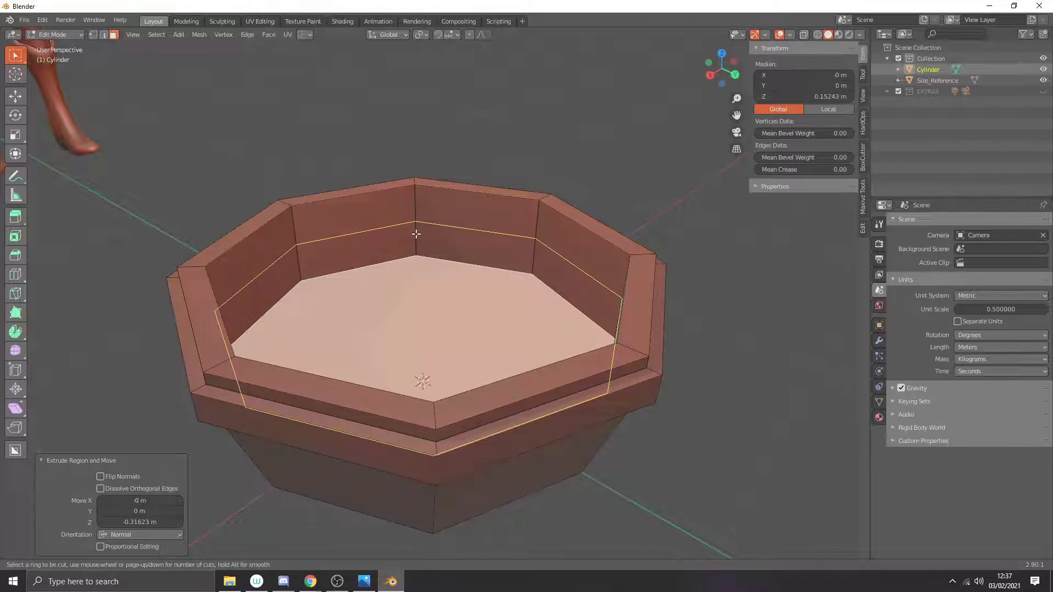
left_click(416, 234)
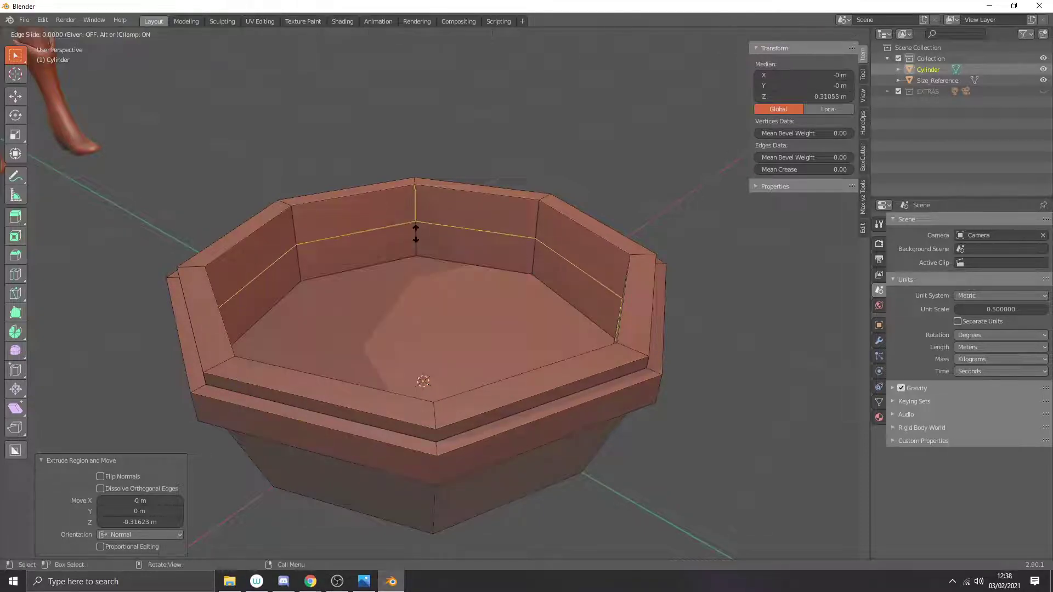
left_click(416, 234)
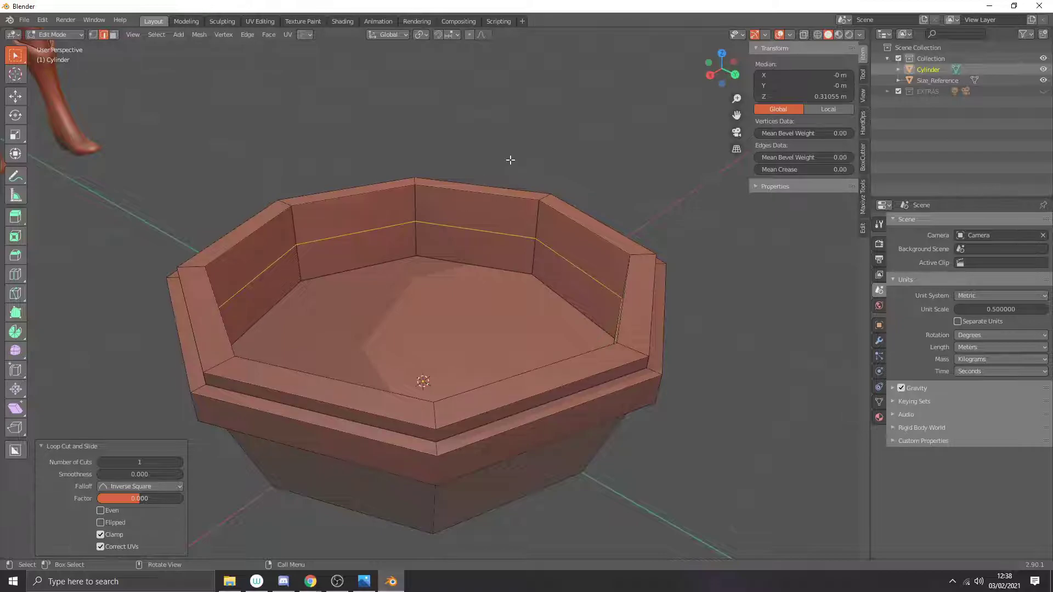
key("g")
key("z")
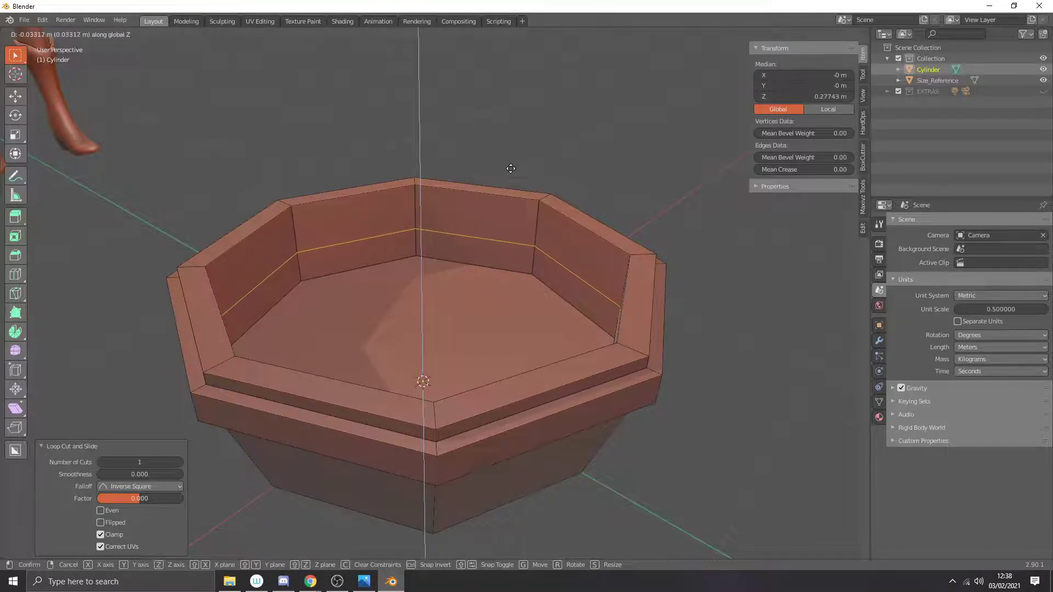
left_click(511, 168)
Step: Select the edge loop around the inner floor and scale it down to about 0.911 so the lower inner walls taper inward
scroll(511, 170, "down", 3)
middle_click_drag(510, 169, 494, 247)
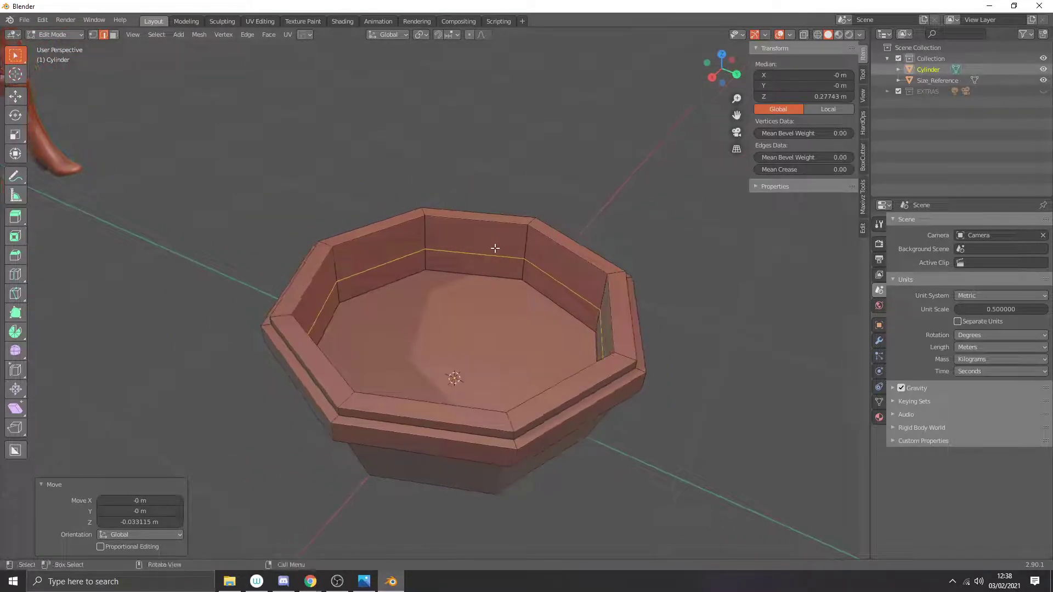
scroll(543, 288, "up", 2)
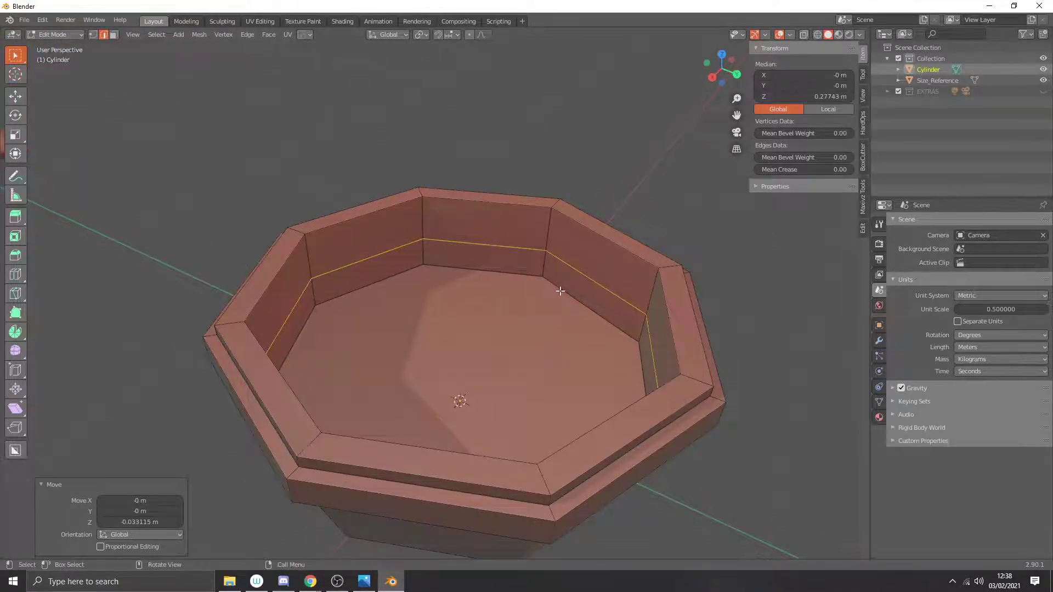
left_click(560, 291)
scroll(560, 288, "up", 2)
left_click(557, 272, "alt")
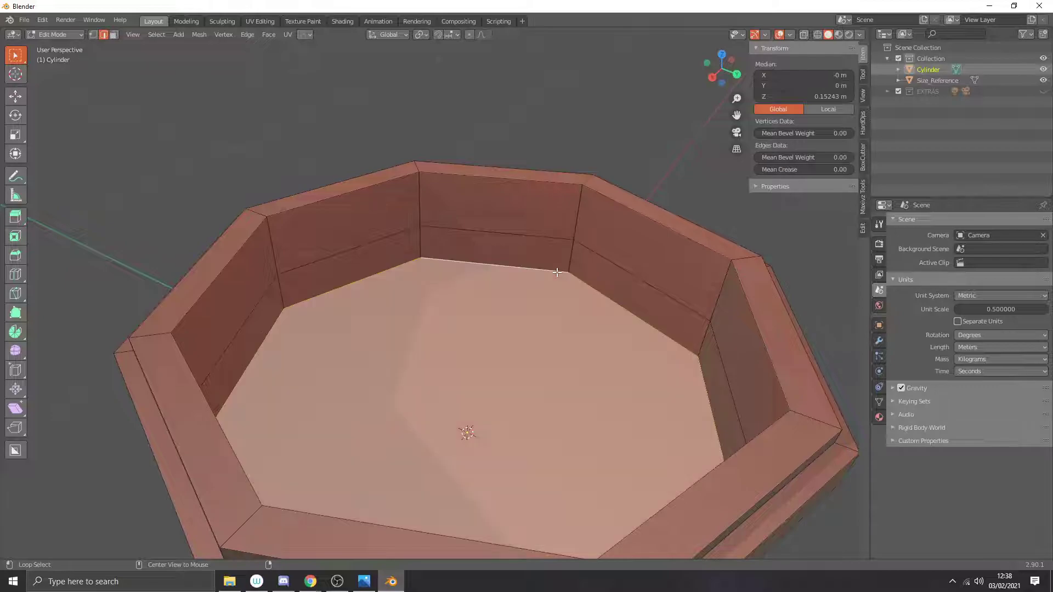
scroll(557, 272, "down", 3)
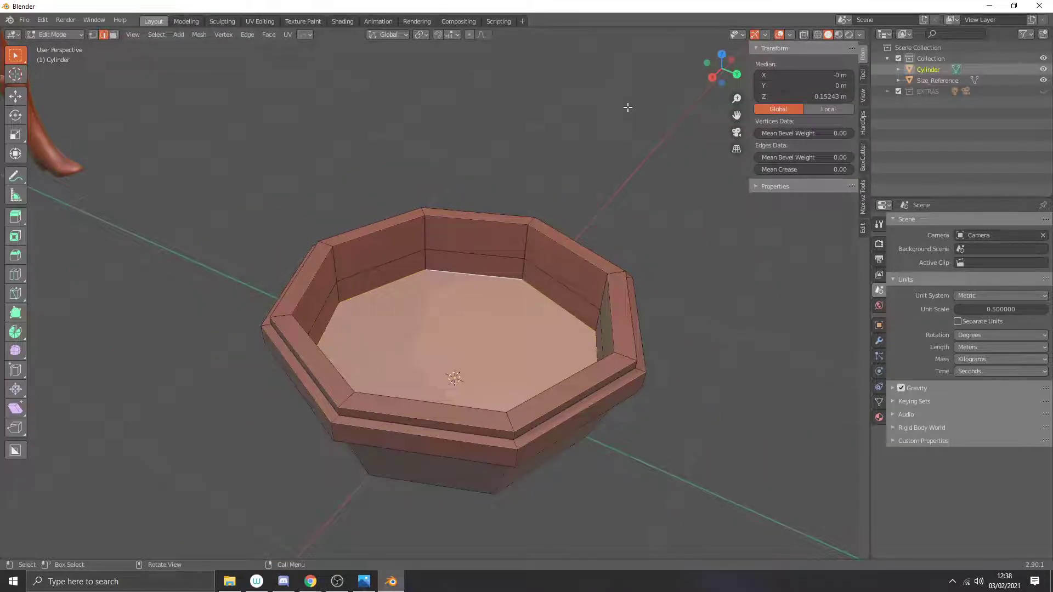
key("s")
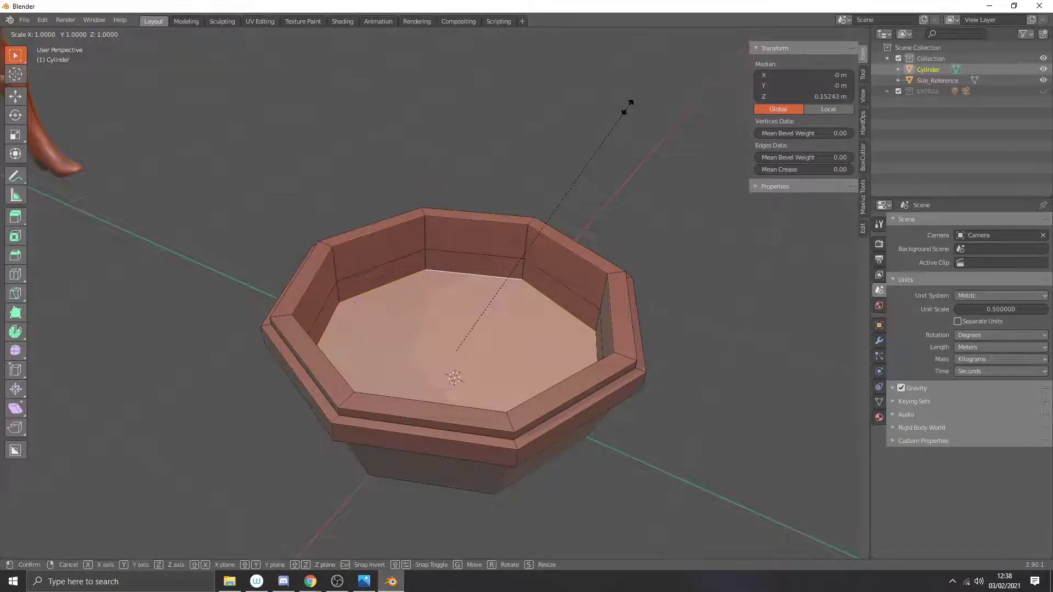
left_click(622, 136)
middle_click_drag(567, 199, 546, 195)
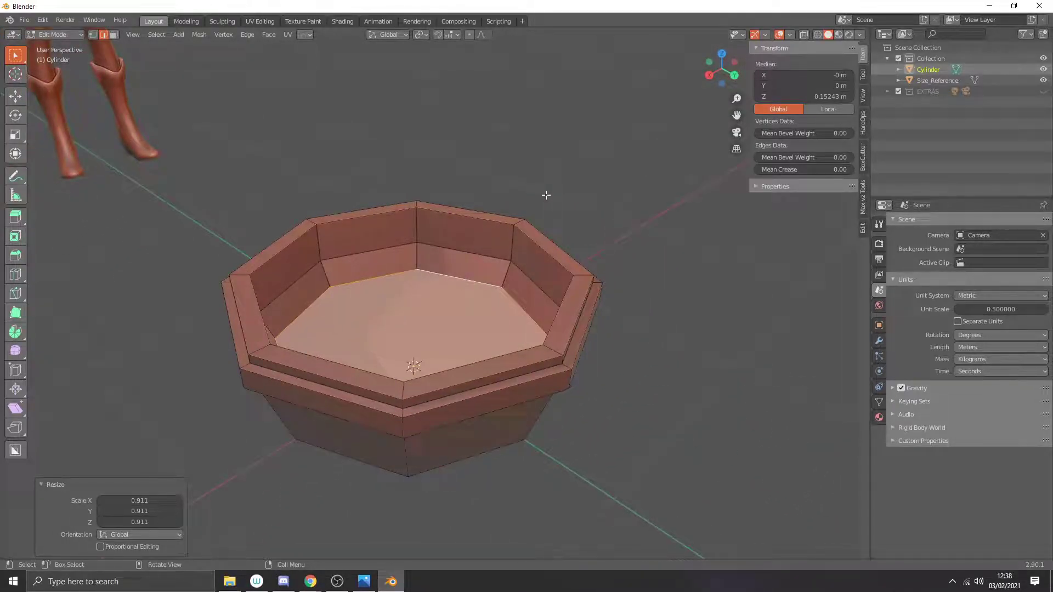
Step: Compare the brazier's corners and inner walls with the reference screenshot of the burning brazier
mouse_move(546, 195)
middle_mouse_down()
mouse_move(567, 165)
mouse_move(522, 212)
mouse_move(555, 192)
middle_mouse_up()
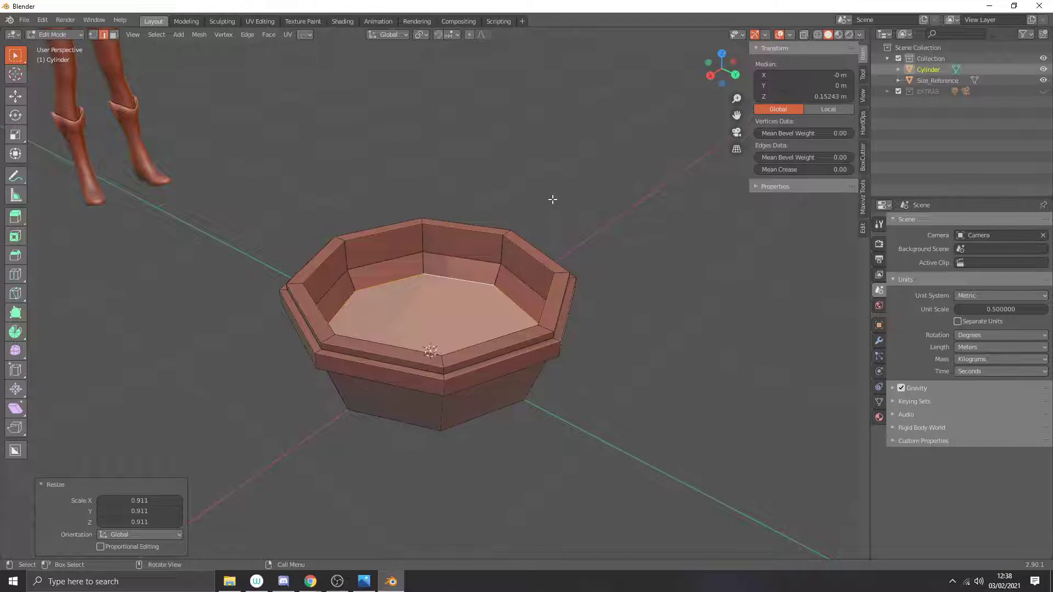
left_click(367, 581)
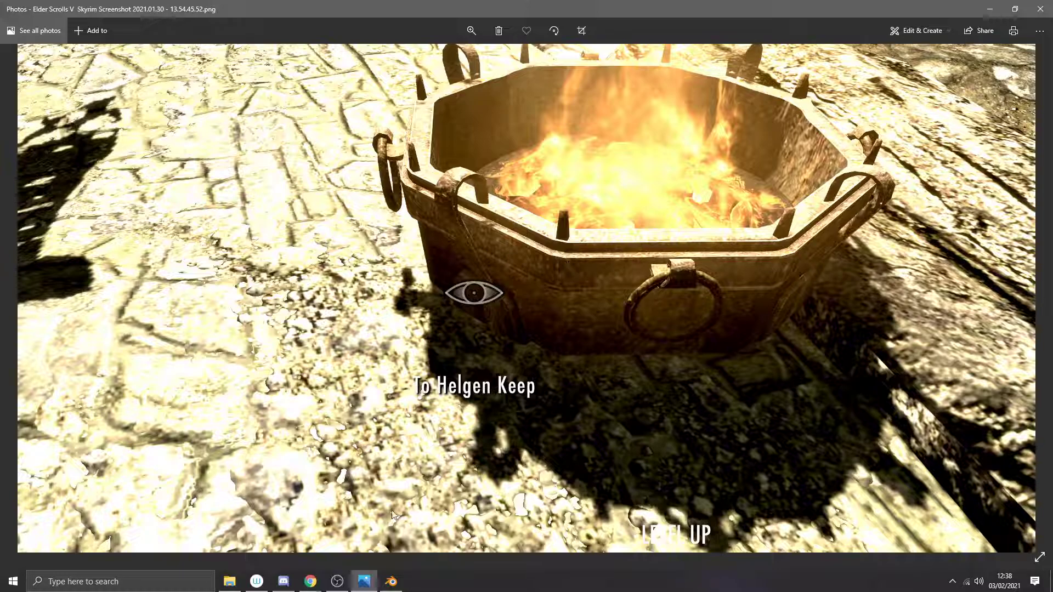
left_click(391, 582)
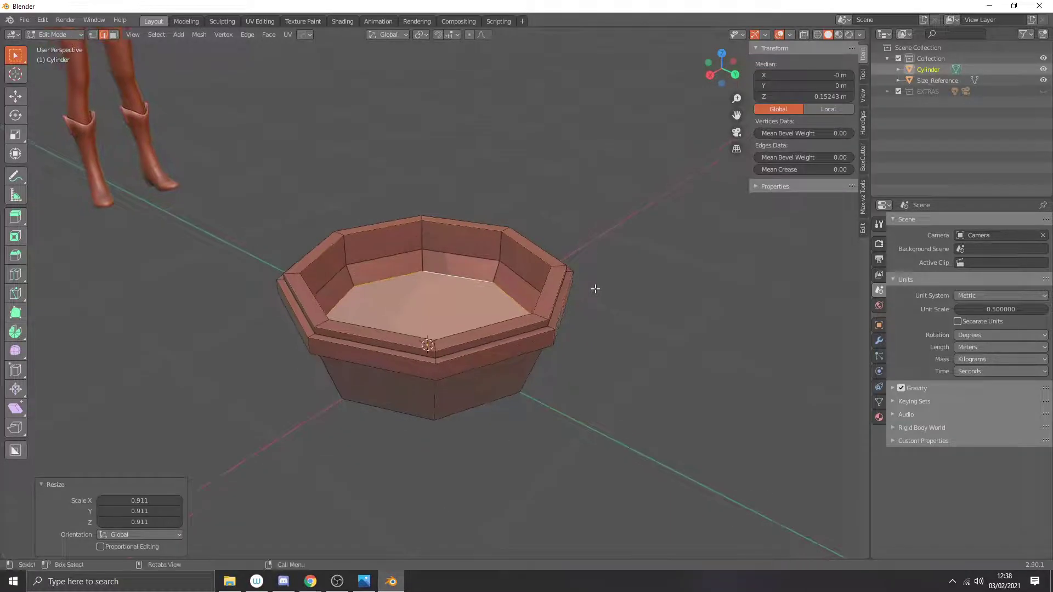
middle_click_drag(596, 289, 588, 292)
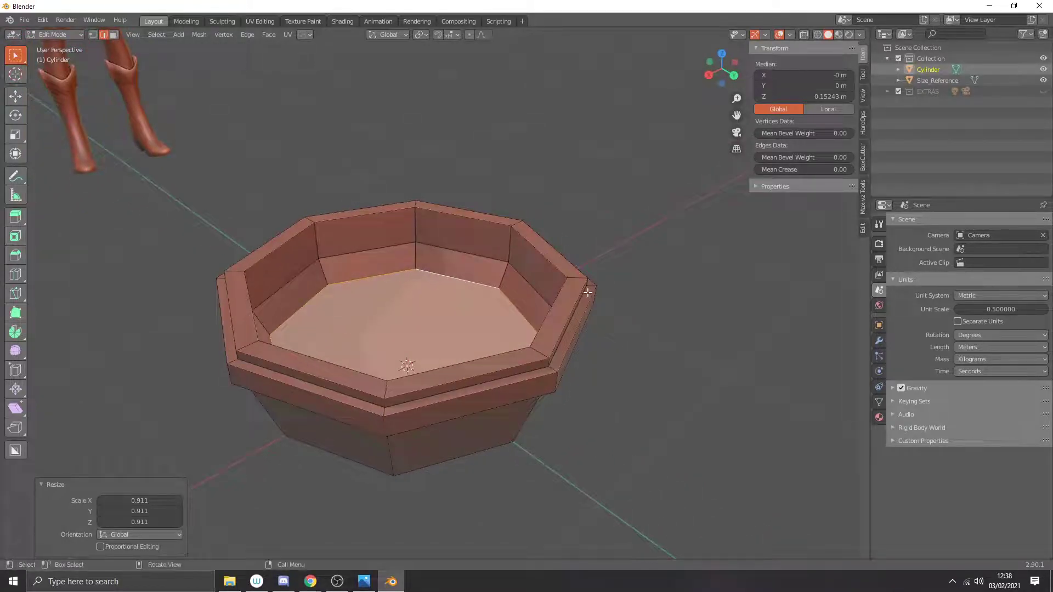
middle_click_drag(482, 245, 478, 247)
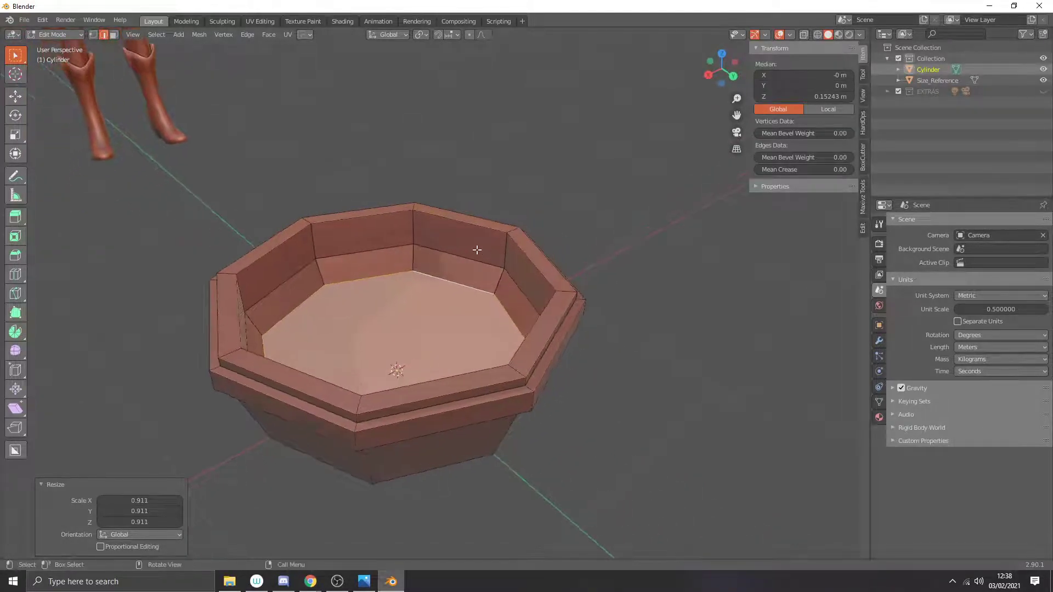
Step: Select the vertical edge loops at all eight corners, inside and outside, and bevel them 0.039 m with one segment
left_click(503, 253)
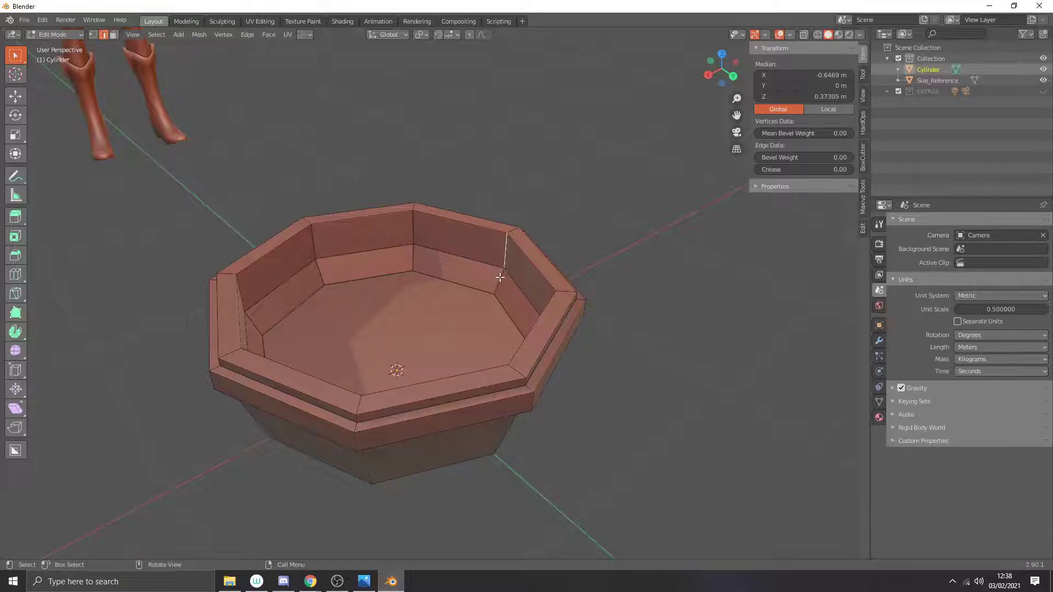
left_click(501, 272, "alt")
mouse_move(501, 272)
middle_mouse_down()
mouse_move(532, 266)
mouse_move(473, 266)
mouse_move(551, 282)
mouse_move(505, 287)
middle_mouse_up()
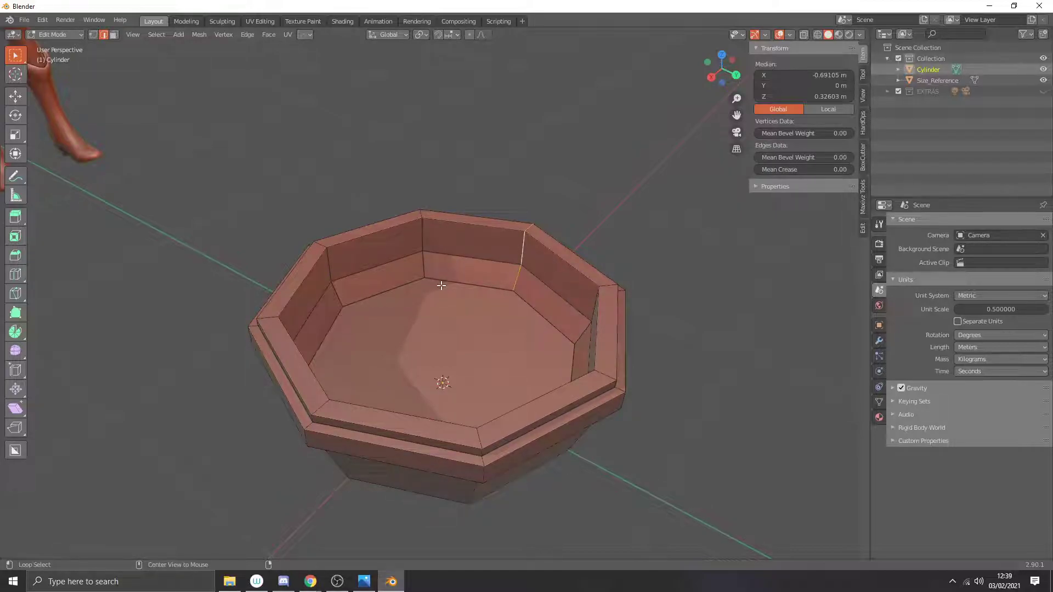
left_click(422, 267, "alt+shift")
left_click(333, 288, "alt+shift")
middle_click_drag(332, 287, 270, 284)
left_click(227, 254, "alt+shift")
middle_click_drag(227, 254, 643, 160)
left_click(618, 301, "alt+shift")
left_click(607, 205, "alt+shift")
left_click(588, 142, "alt+shift")
left_click(500, 113, "alt+shift")
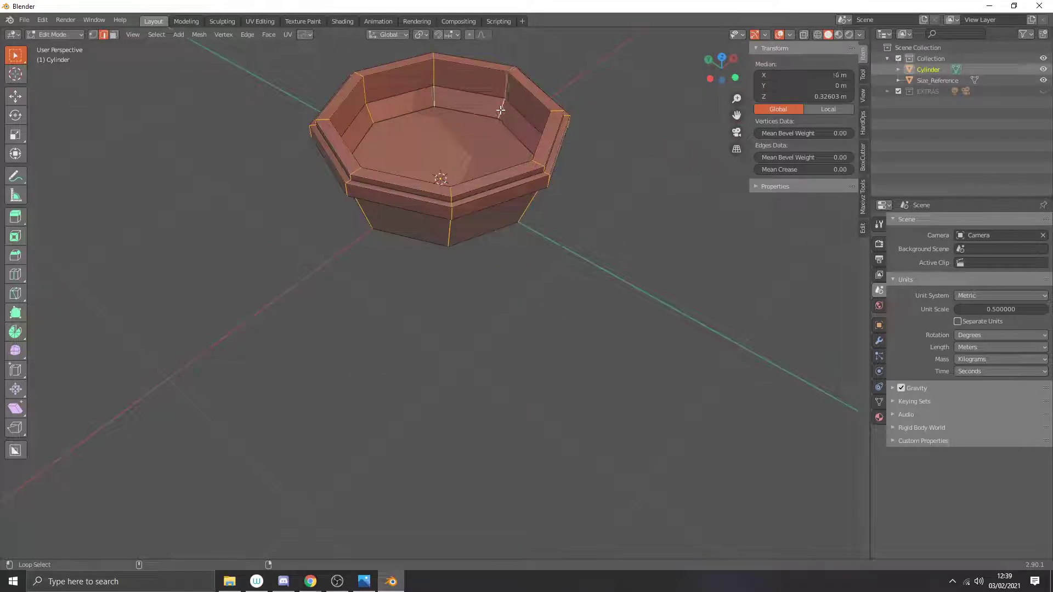
scroll(501, 140, "up", 2)
scroll(505, 157, "down", 3)
middle_click_drag(504, 158, 543, 238)
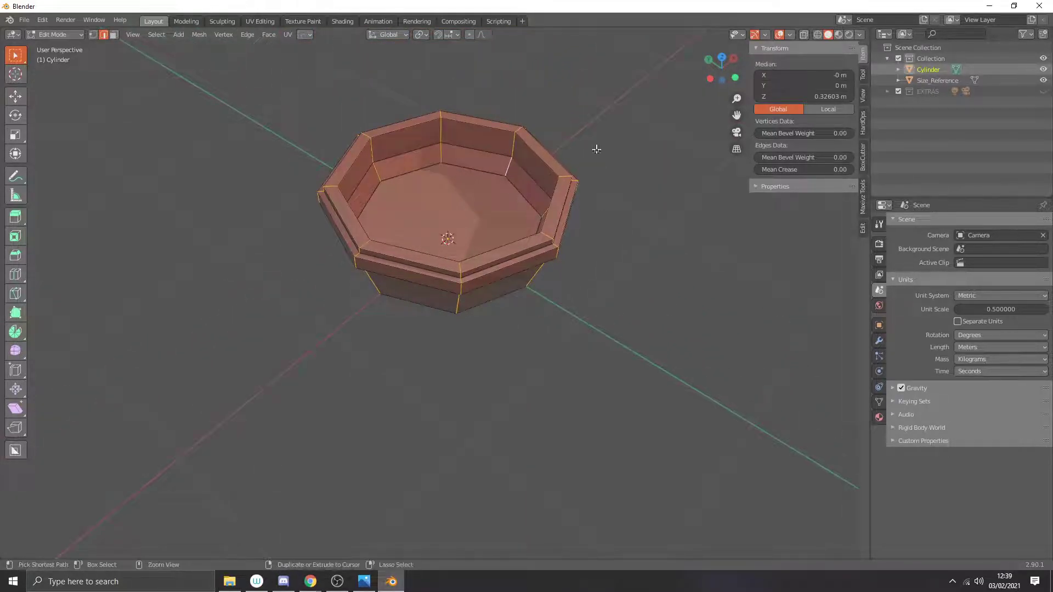
key("ctrl+b")
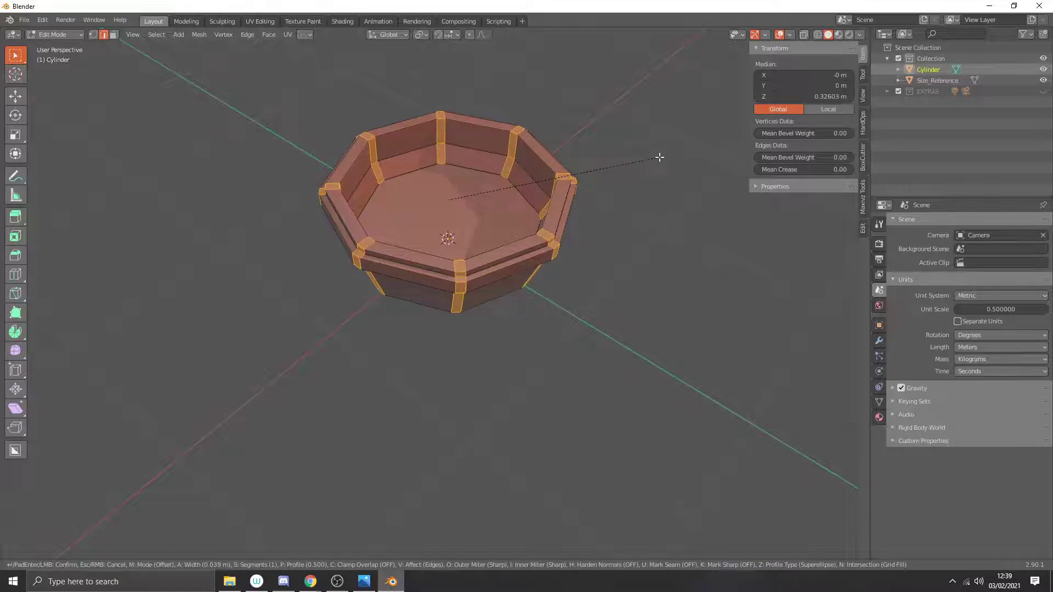
left_click(660, 157)
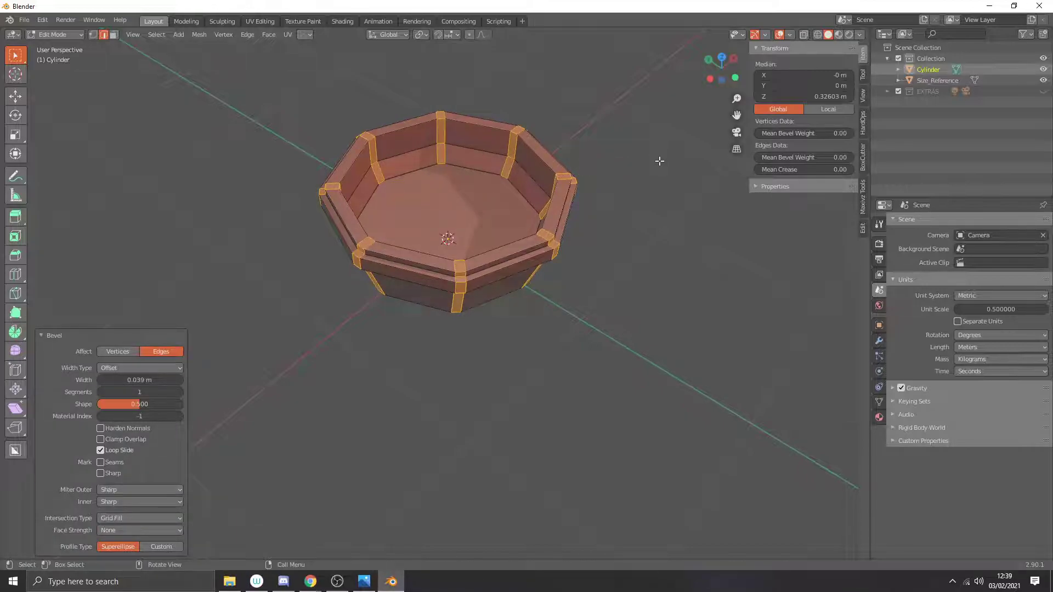
key("alt+a")
key("Tab")
Step: Check the bevelled corners against the reference screenshot and examine the rim and lower body edges up close
middle_click_drag(634, 146, 602, 156)
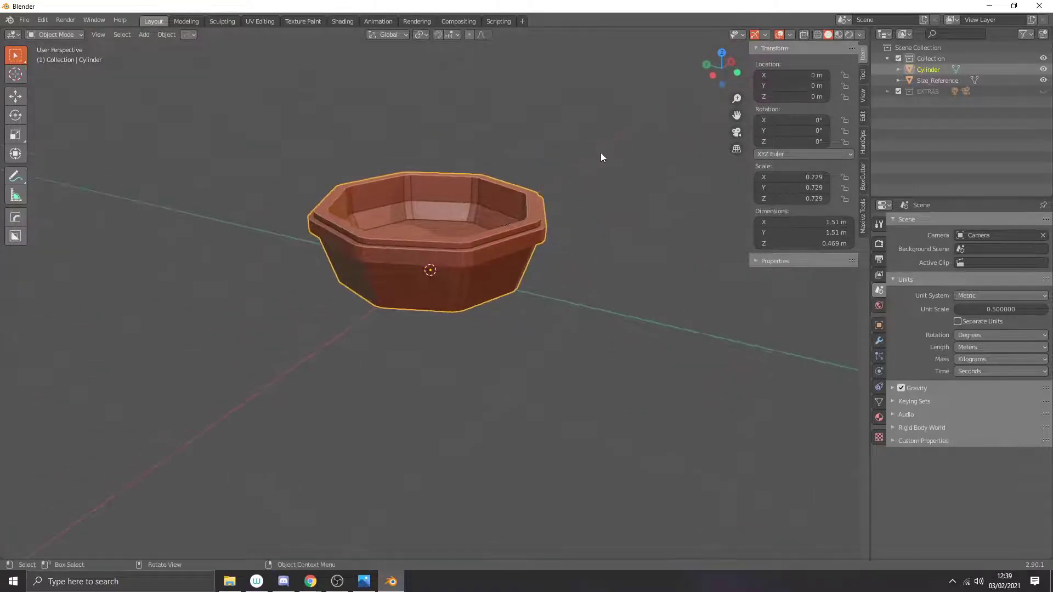
left_click(364, 582)
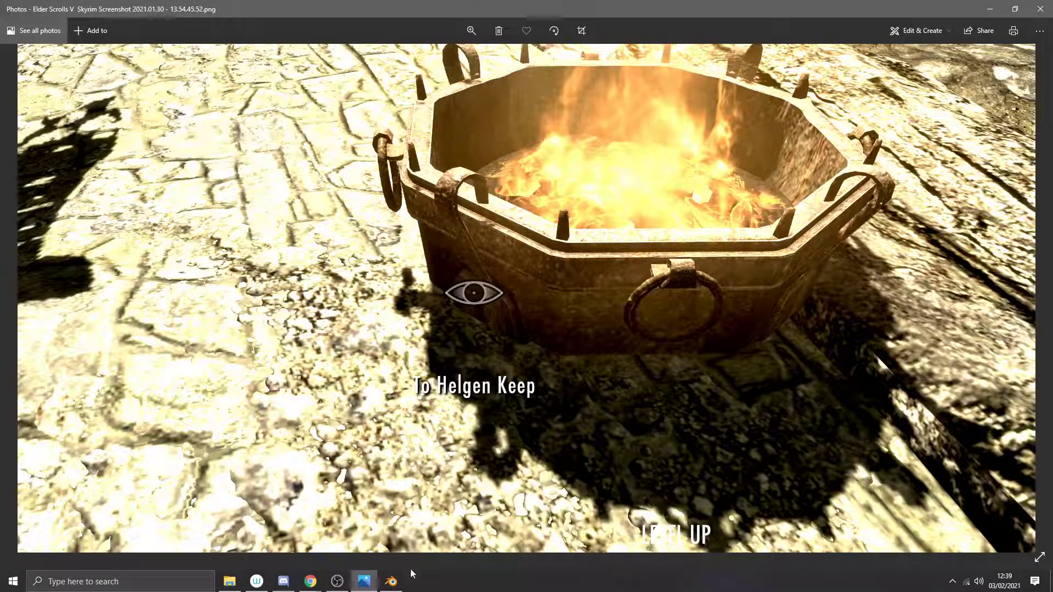
left_click(391, 581)
middle_click_drag(521, 351, 558, 318)
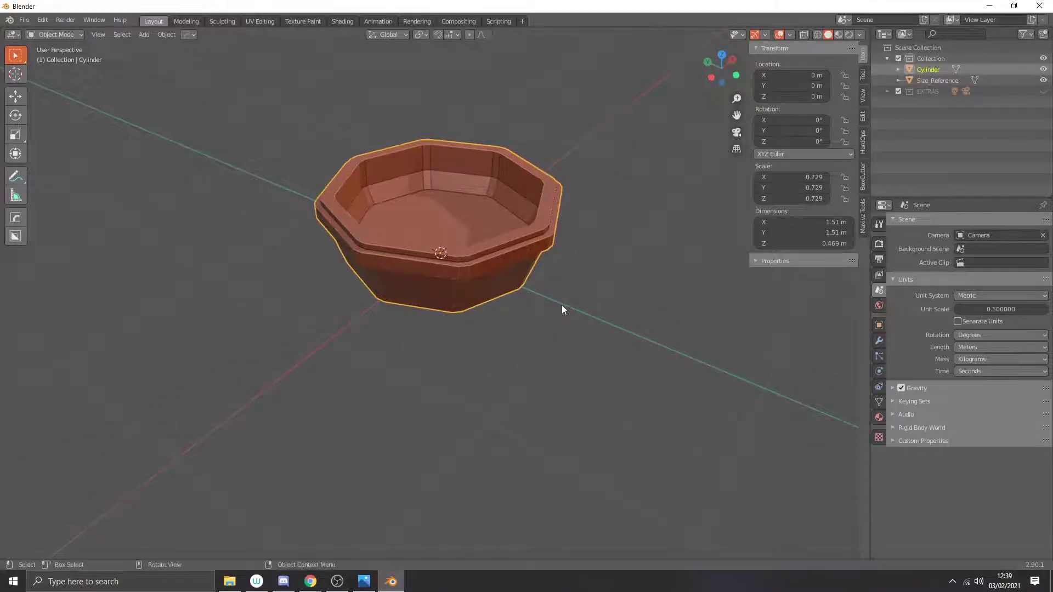
scroll(572, 273, "up", 1)
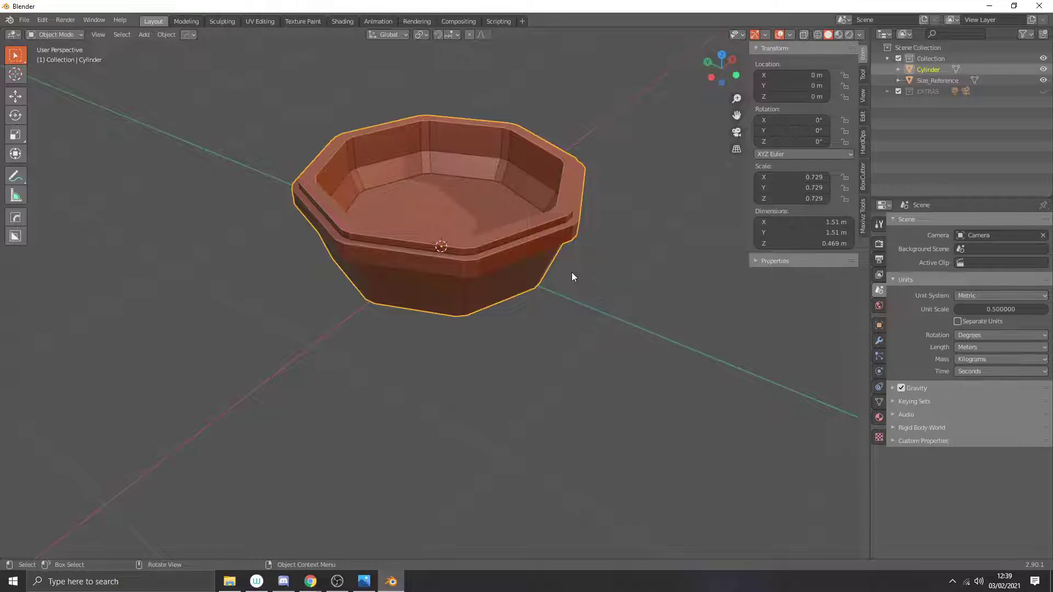
mouse_move(572, 272)
middle_mouse_down()
mouse_move(585, 212)
mouse_move(544, 254)
mouse_move(560, 272)
middle_mouse_up()
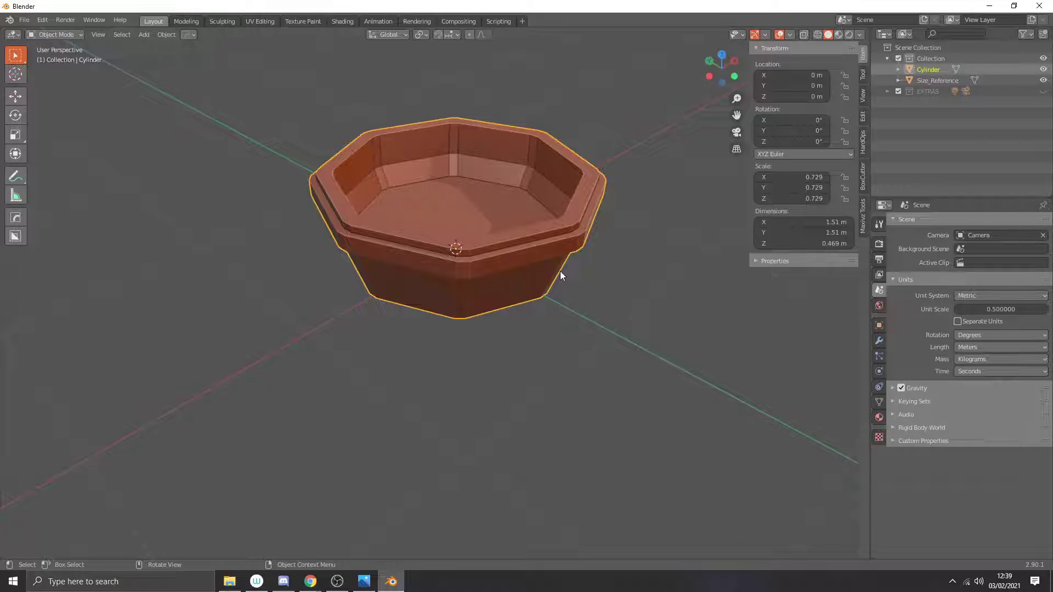
middle_click_drag(591, 232, 571, 223)
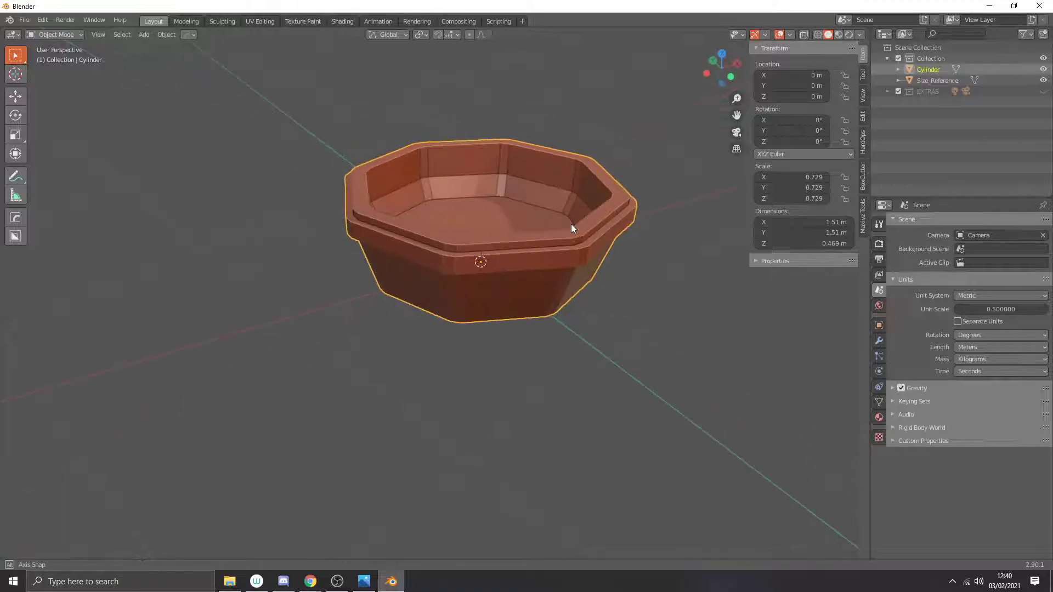
key("Tab")
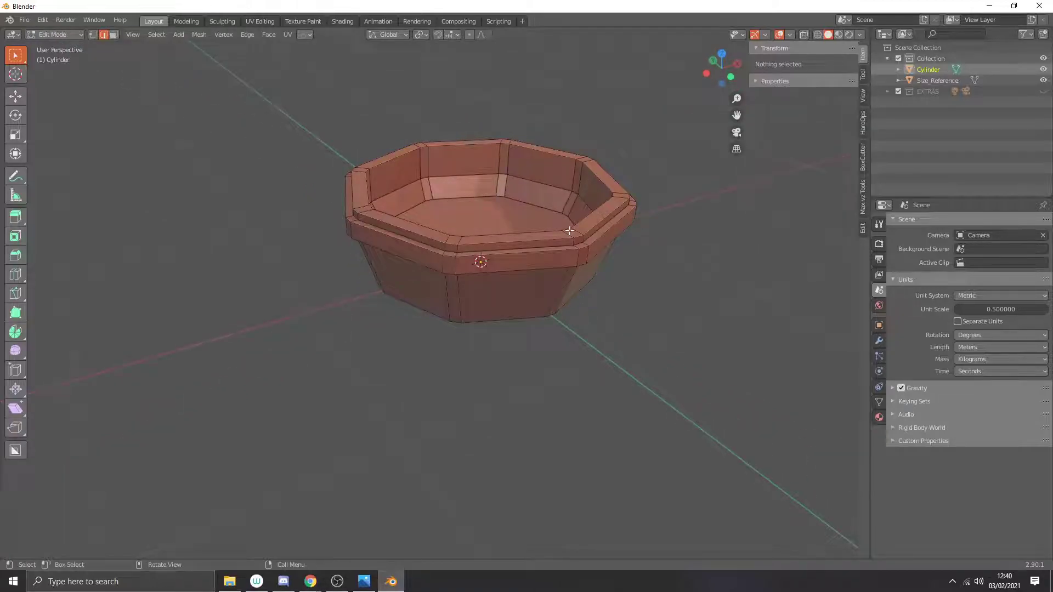
scroll(571, 233, "up", 2)
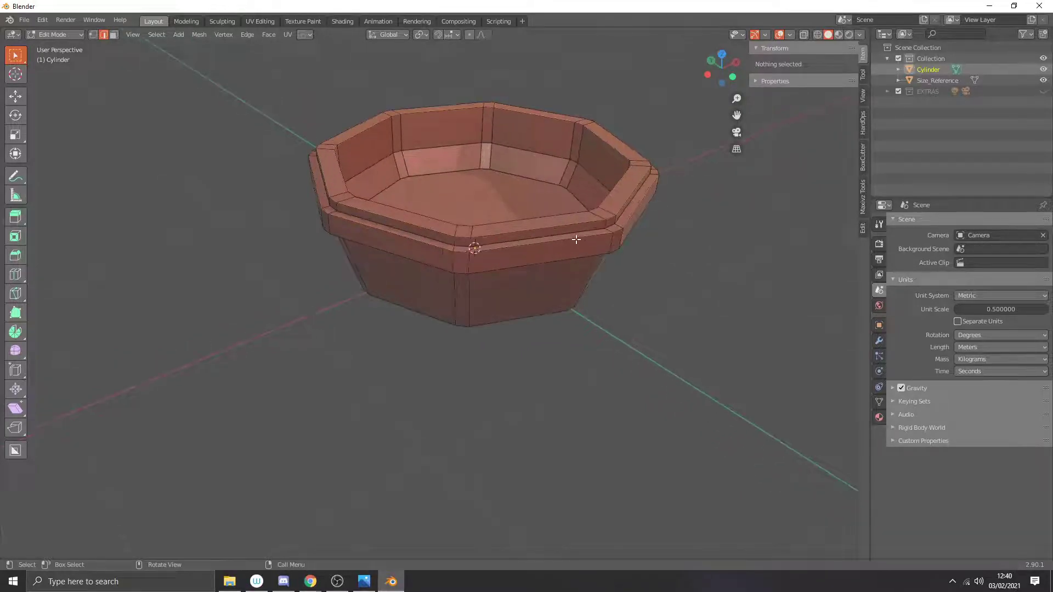
left_click(576, 239)
scroll(603, 238, "up", 2)
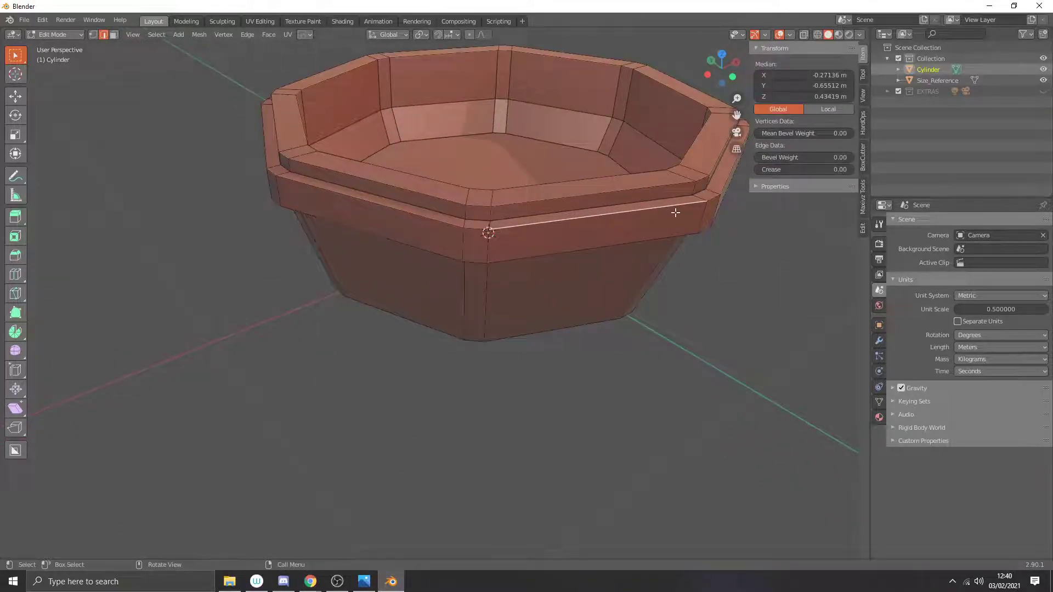
scroll(662, 212, "up", 1)
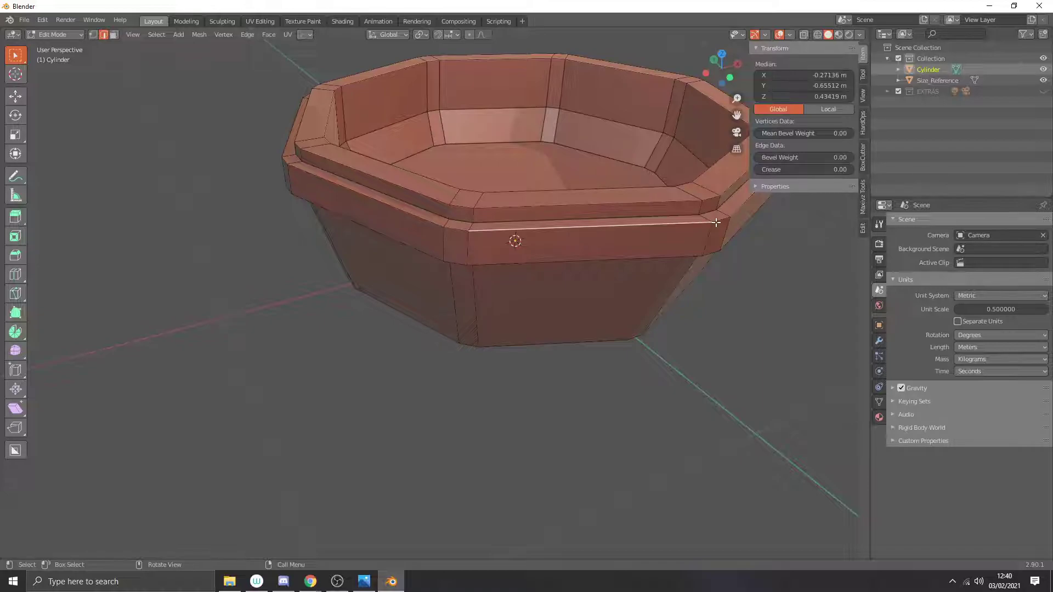
left_click(695, 284)
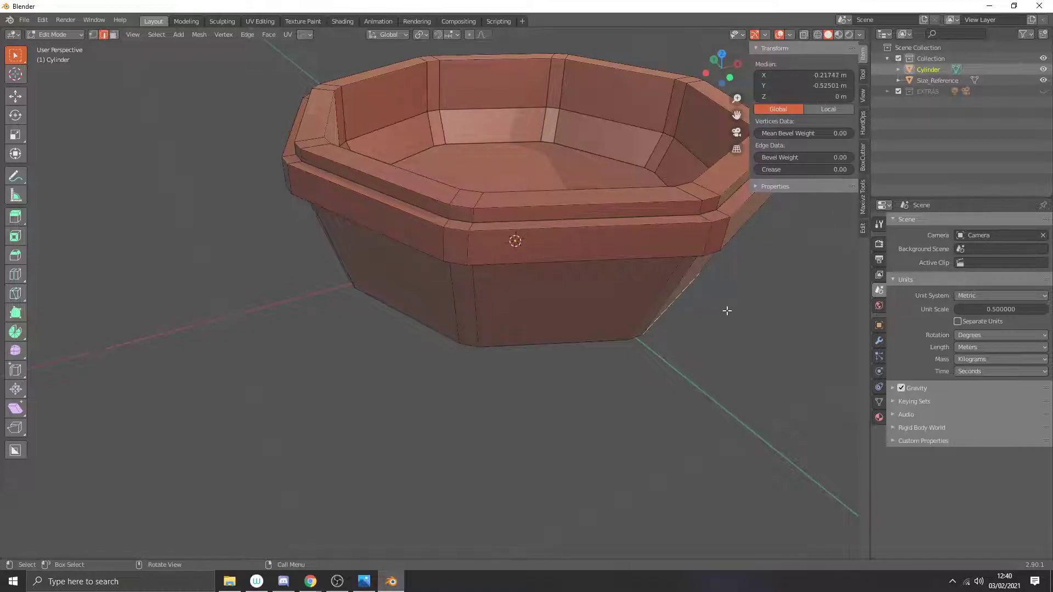
key("Tab")
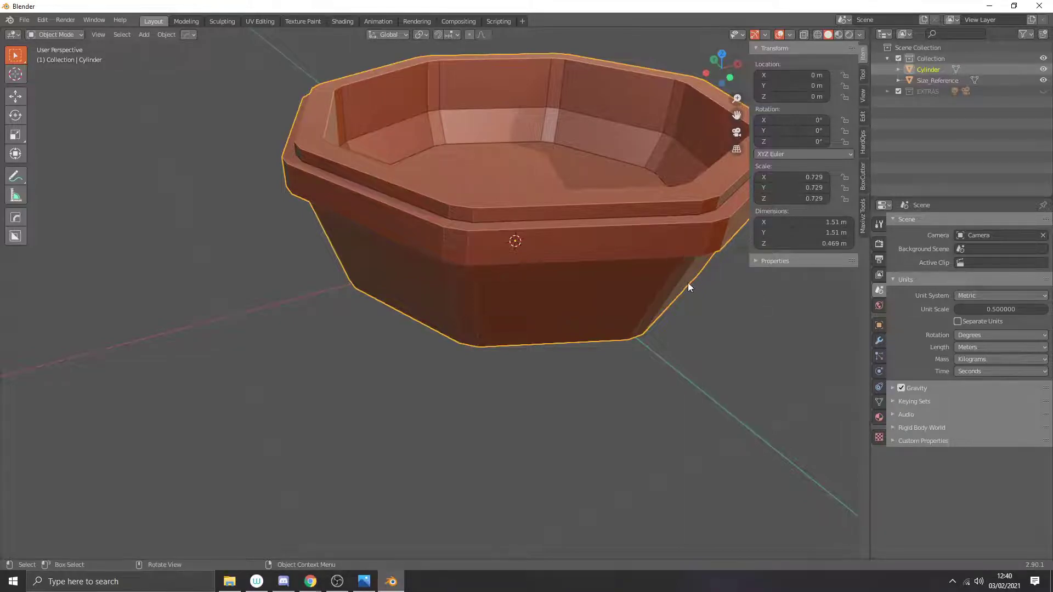
Step: Add a Bevel modifier to the brazier and set its amount to 0.004 m
left_click(877, 340)
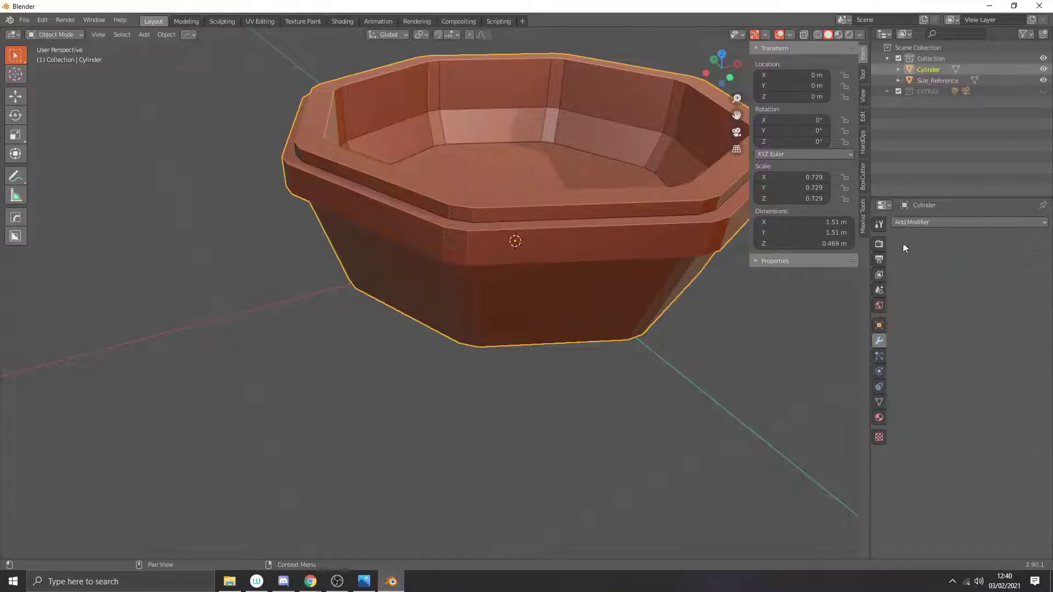
left_click(907, 221)
left_click(834, 261)
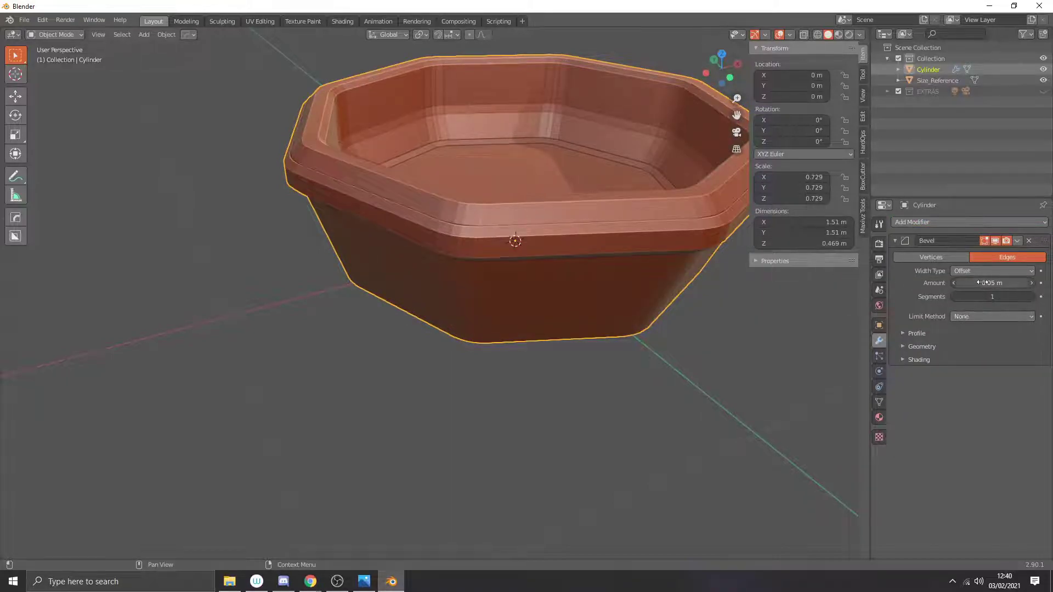
mouse_move(987, 283)
left_mouse_down()
mouse_move(1004, 282)
mouse_move(971, 283)
mouse_move(983, 283)
left_mouse_up()
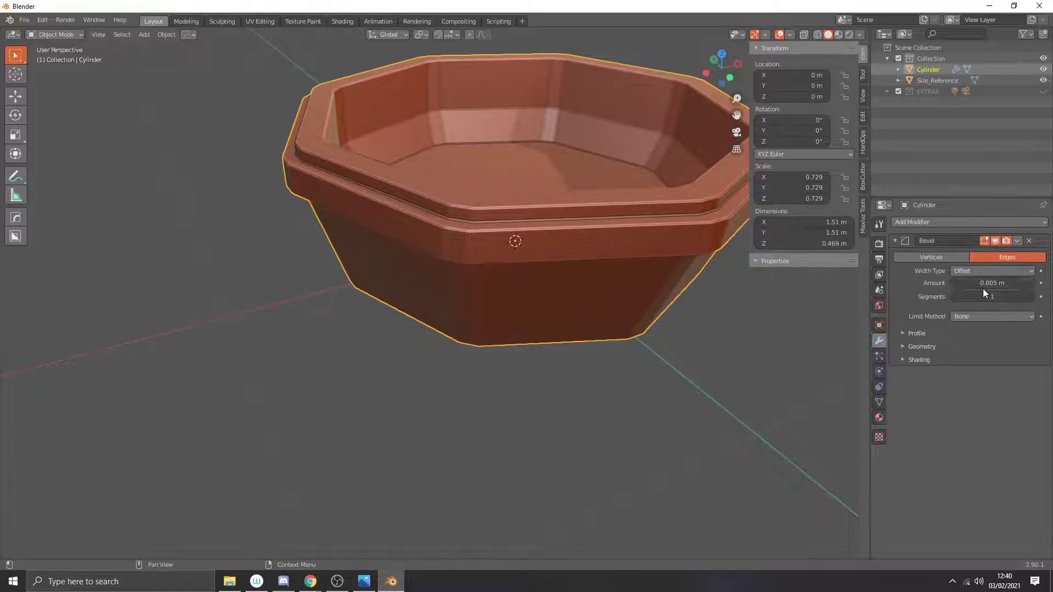
double_click(995, 283)
key("ctrl+a")
key("BackSpace")
key("Return")
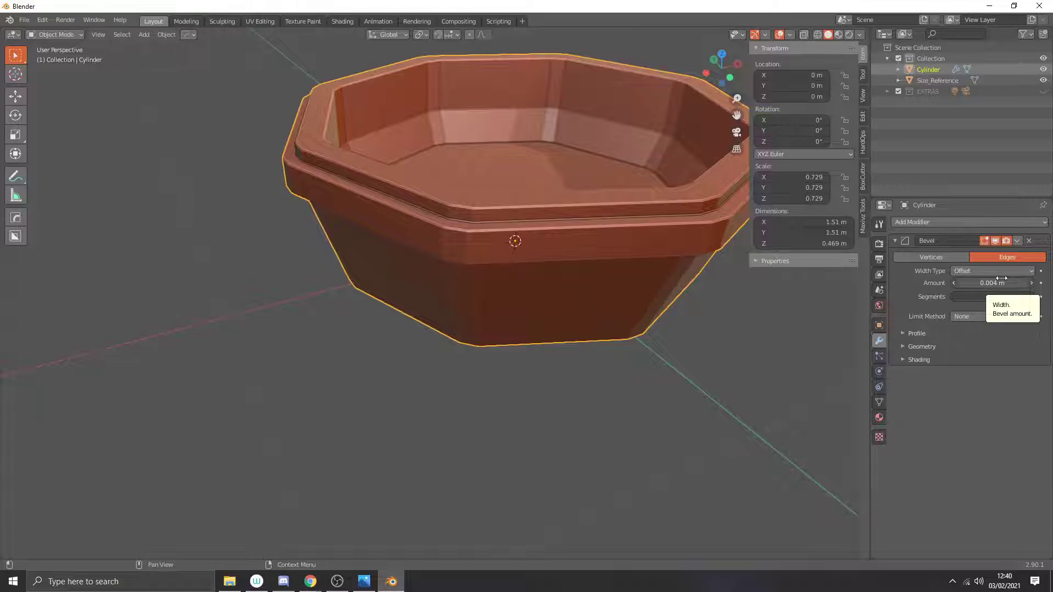
Step: Inspect the bevelled rim and inner edges, set the Bevel modifier's limit method to Weight, and reopen the mesh for editing
middle_click_drag(729, 287, 576, 249)
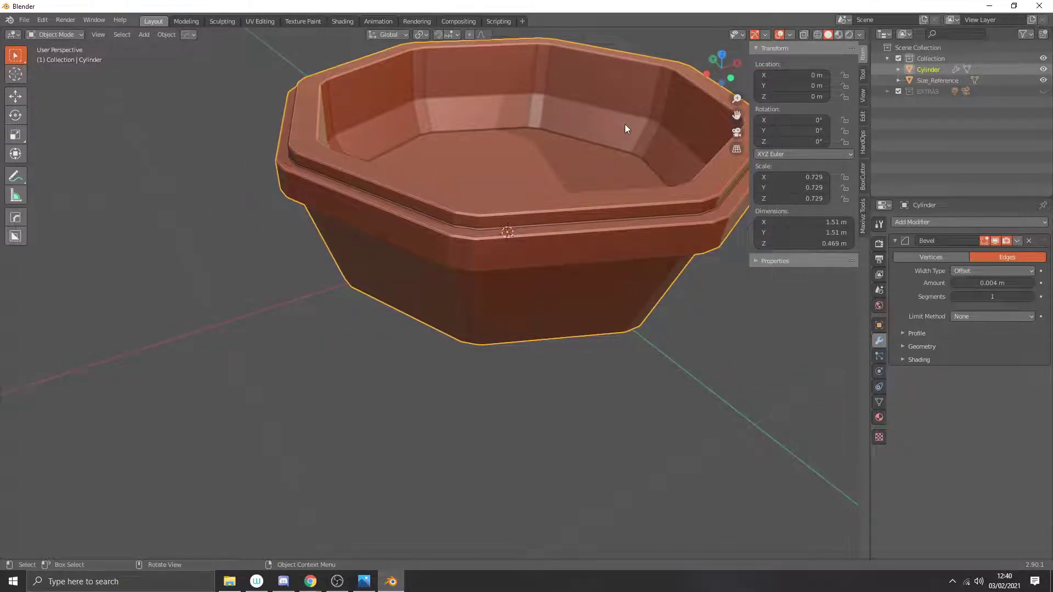
middle_click_drag(624, 124, 545, 252)
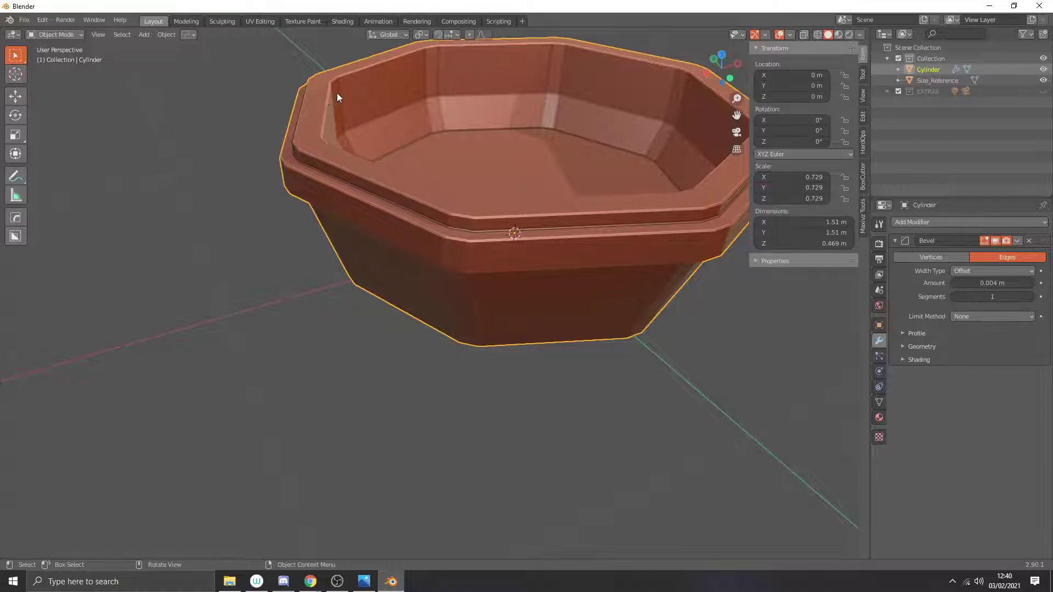
middle_click_drag(502, 71, 535, 98)
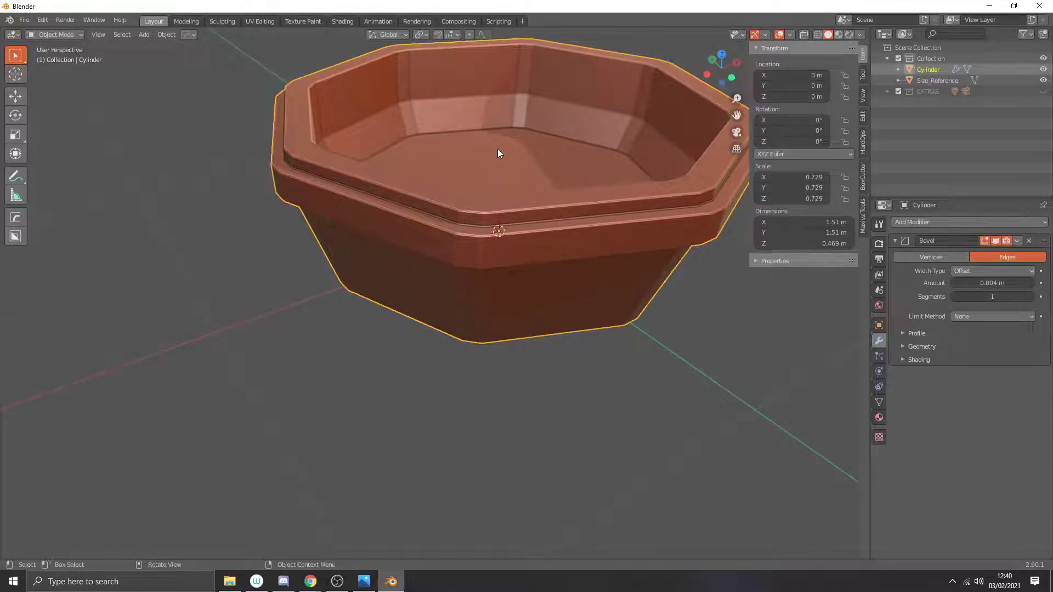
middle_click_drag(610, 206, 610, 207)
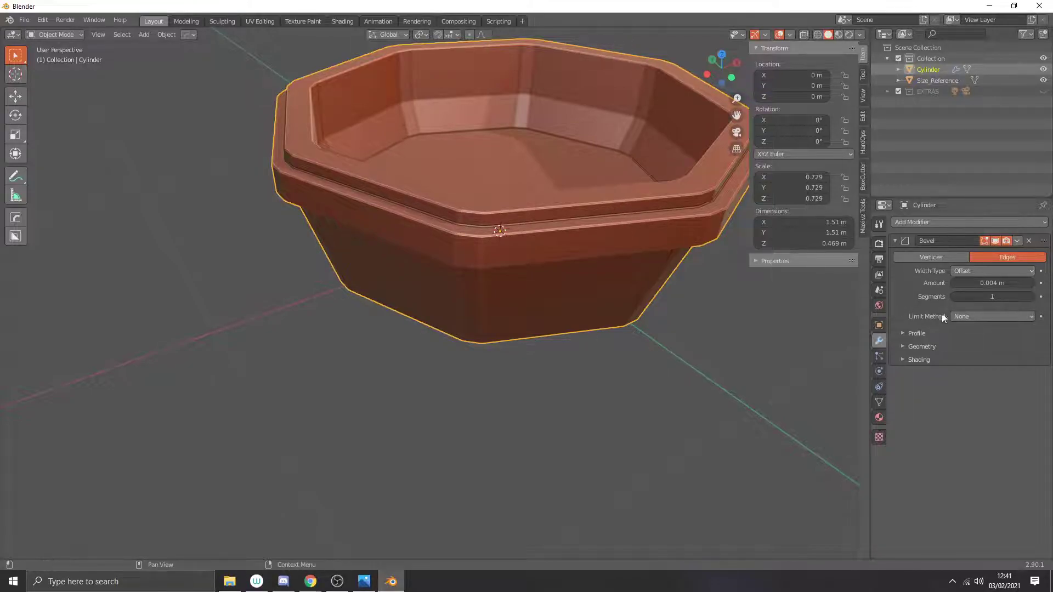
left_click(970, 317)
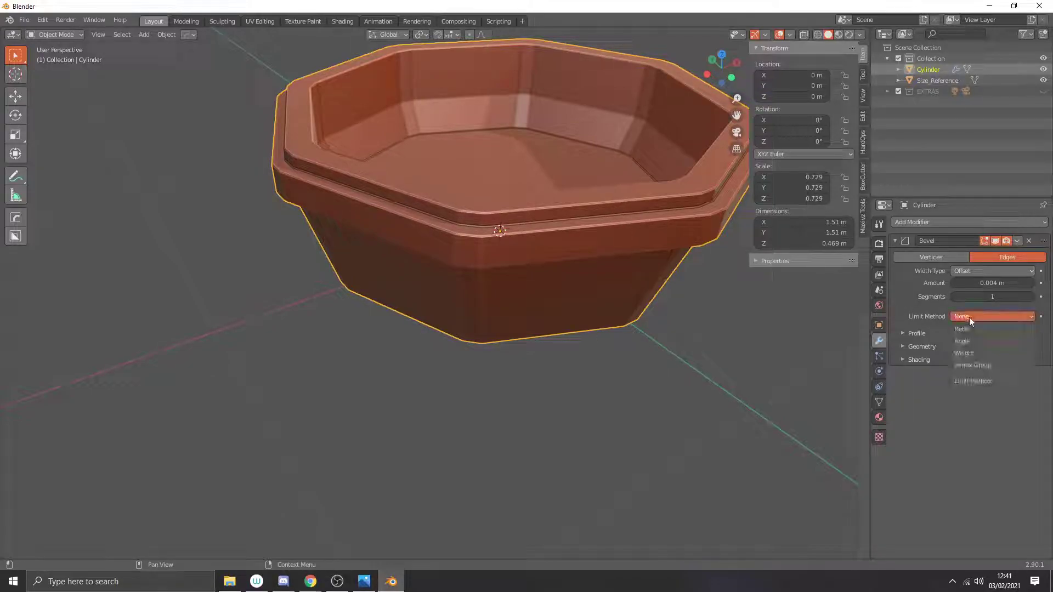
left_click(980, 355)
scroll(744, 264, "up", 2)
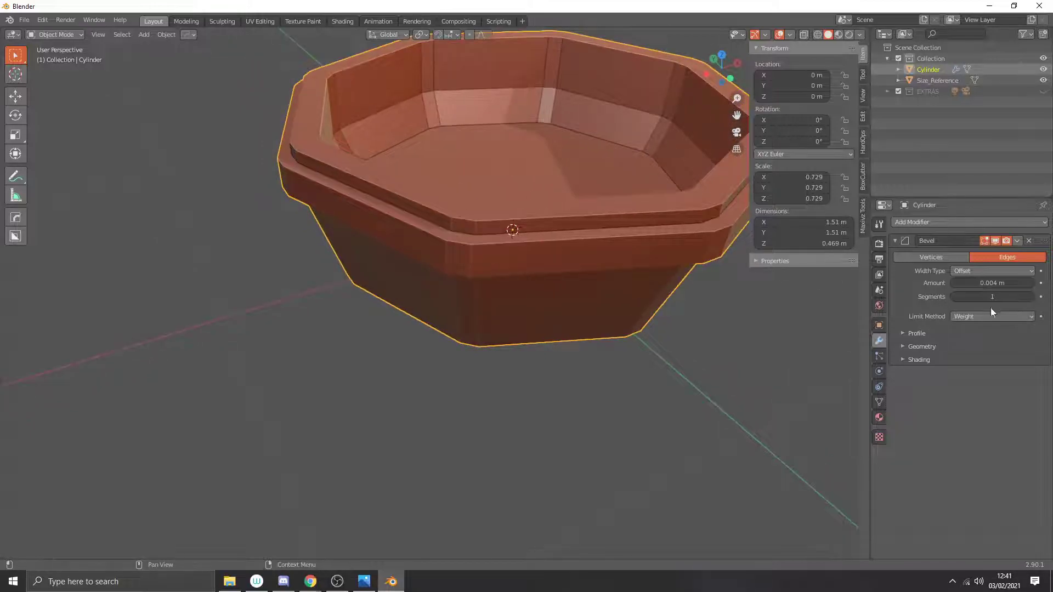
middle_click_drag(506, 288, 510, 293)
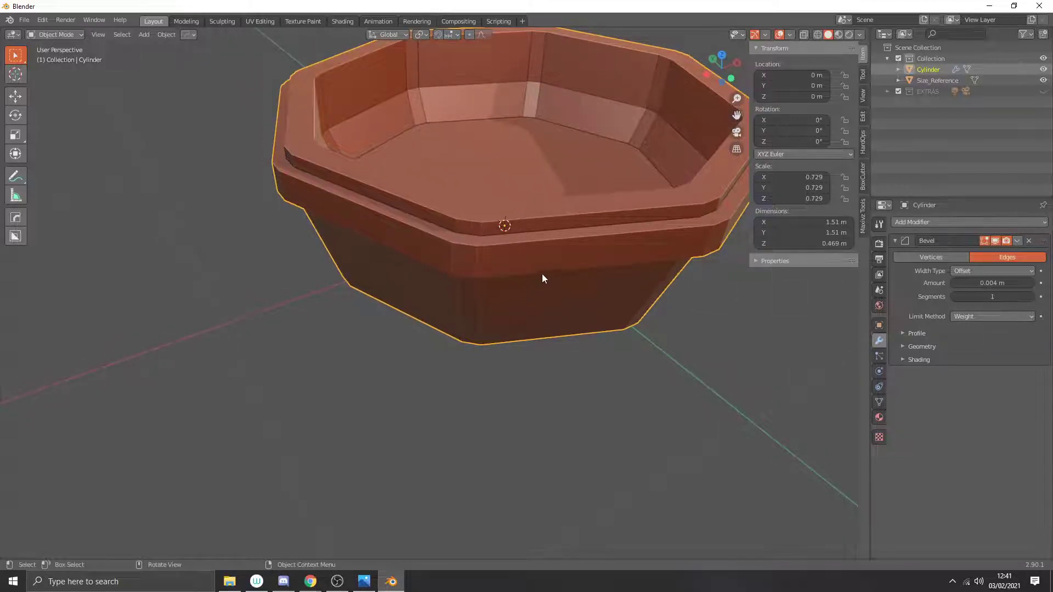
key("Tab")
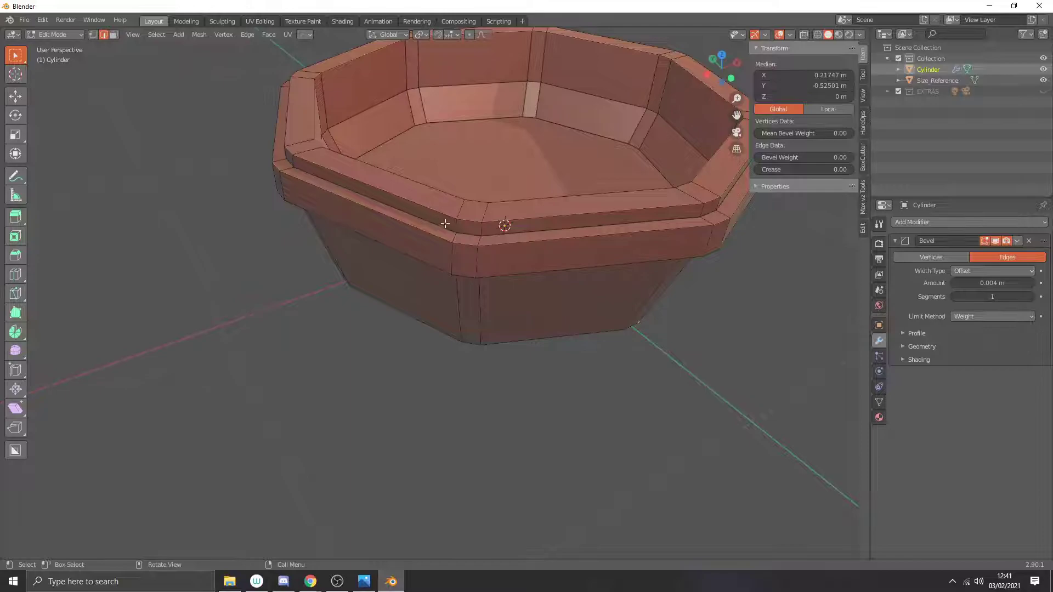
Step: Select the outer upper edge loop of the protruding rim and set its mean bevel weight to 1
left_click(509, 244)
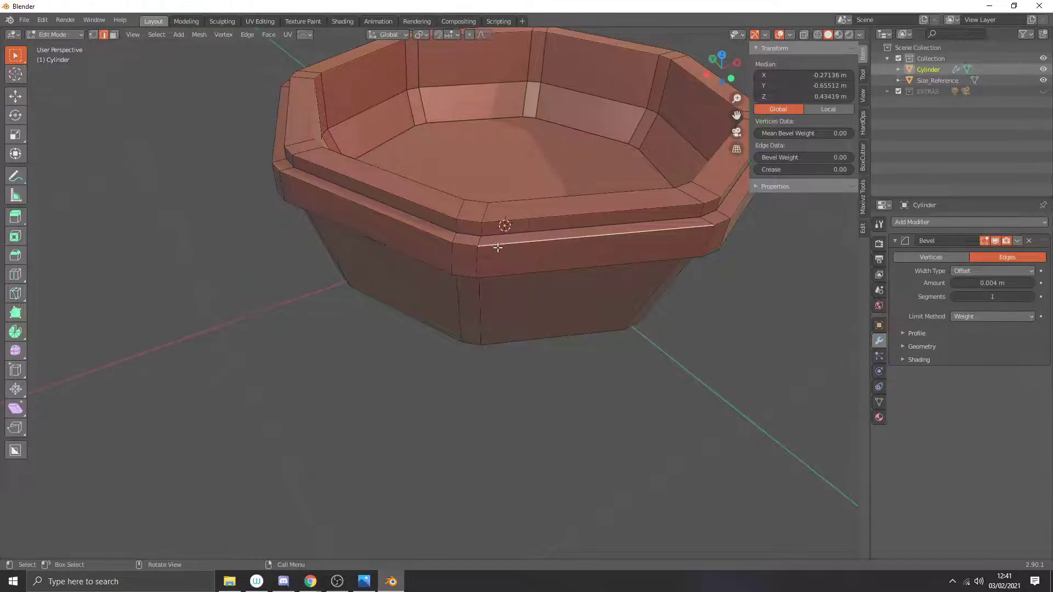
left_click(467, 244, "alt")
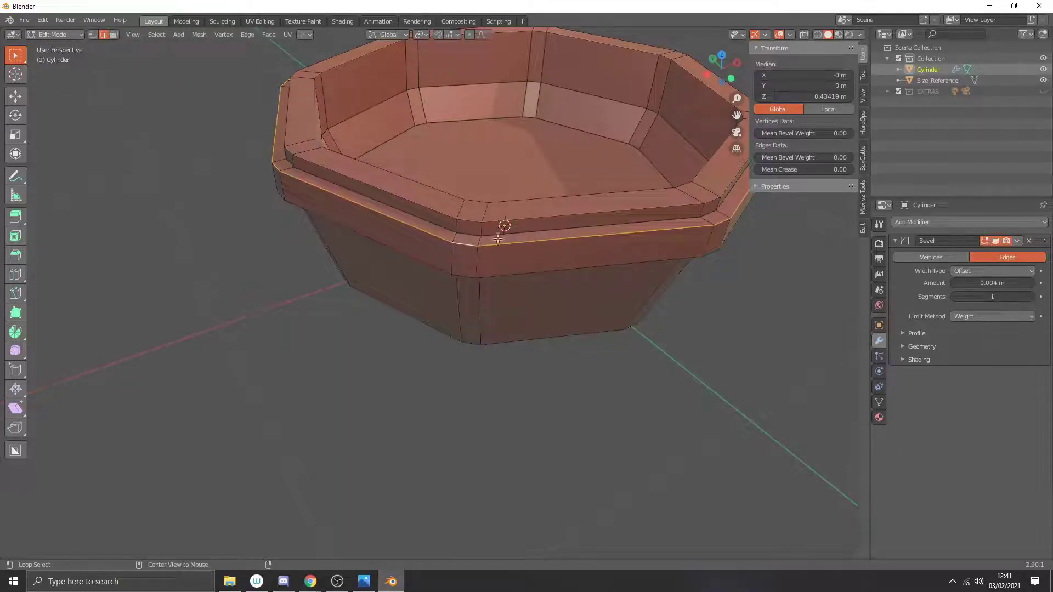
left_click(836, 158)
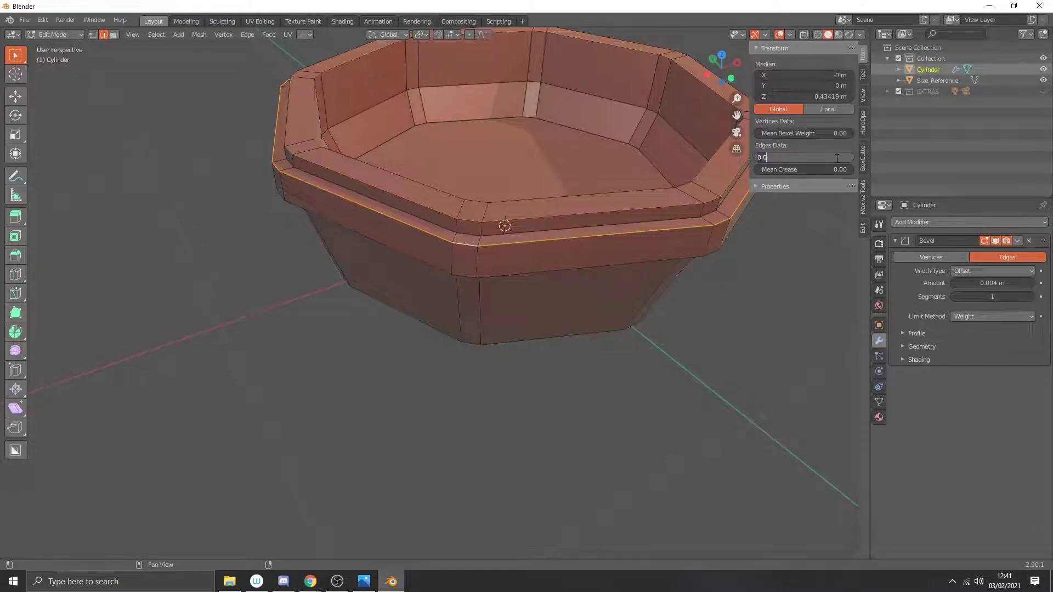
type("1")
key("Return")
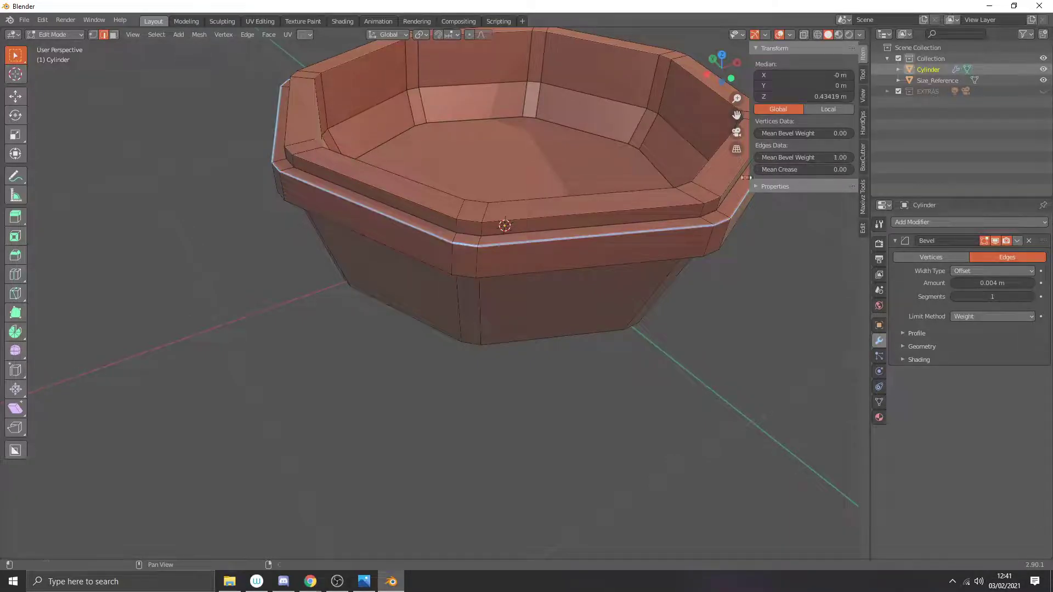
Step: Set the bevel weight of the raised lip's outer top edge loop to 1 and check the bevels in Object Mode
left_click(676, 206)
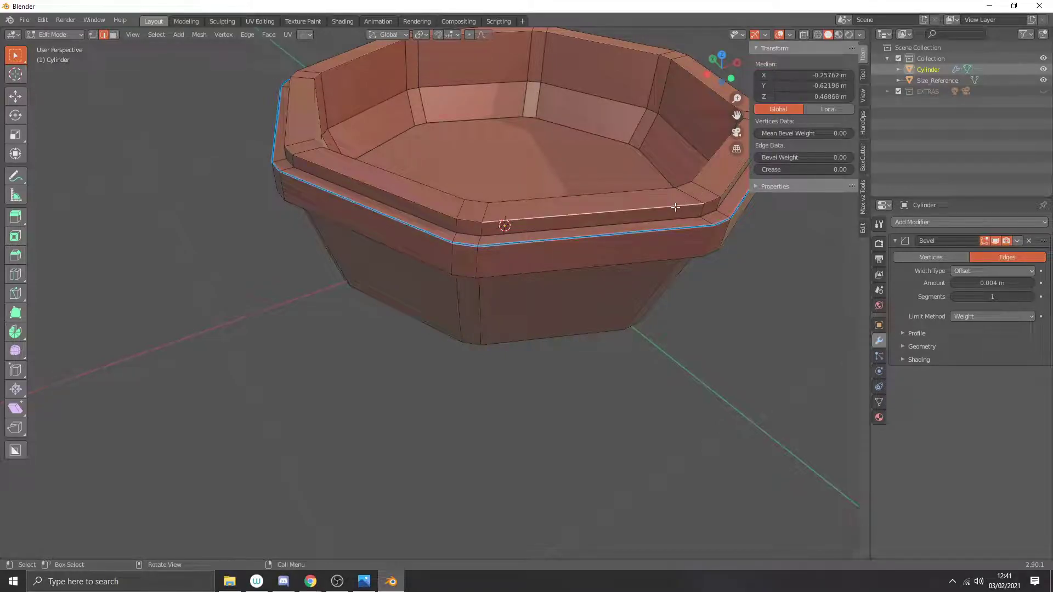
left_click(706, 202, "alt")
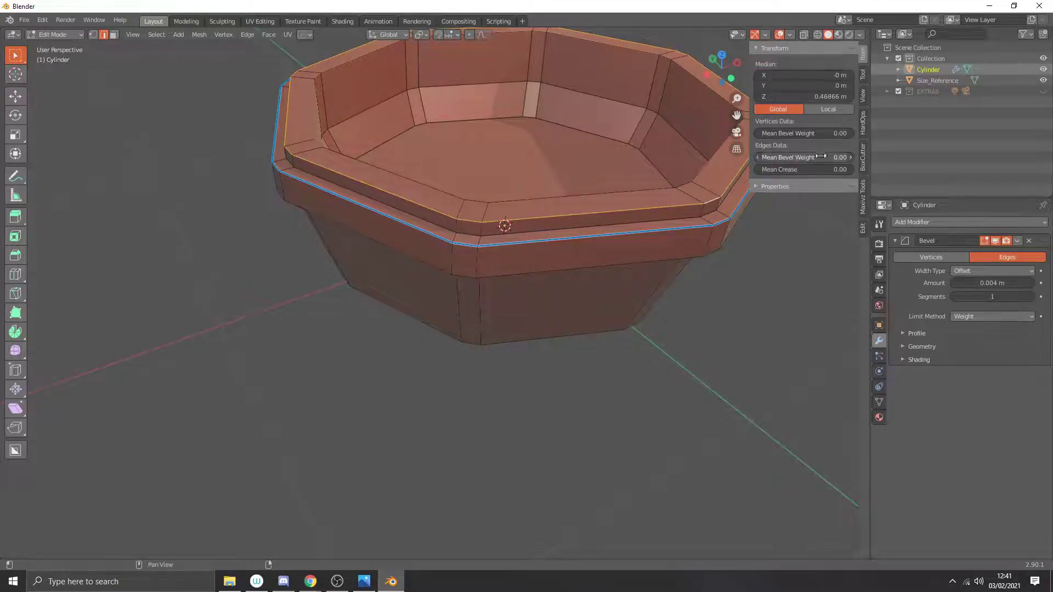
left_click(838, 157)
type("1")
key("Return")
middle_click_drag(592, 200, 637, 196)
key("Tab")
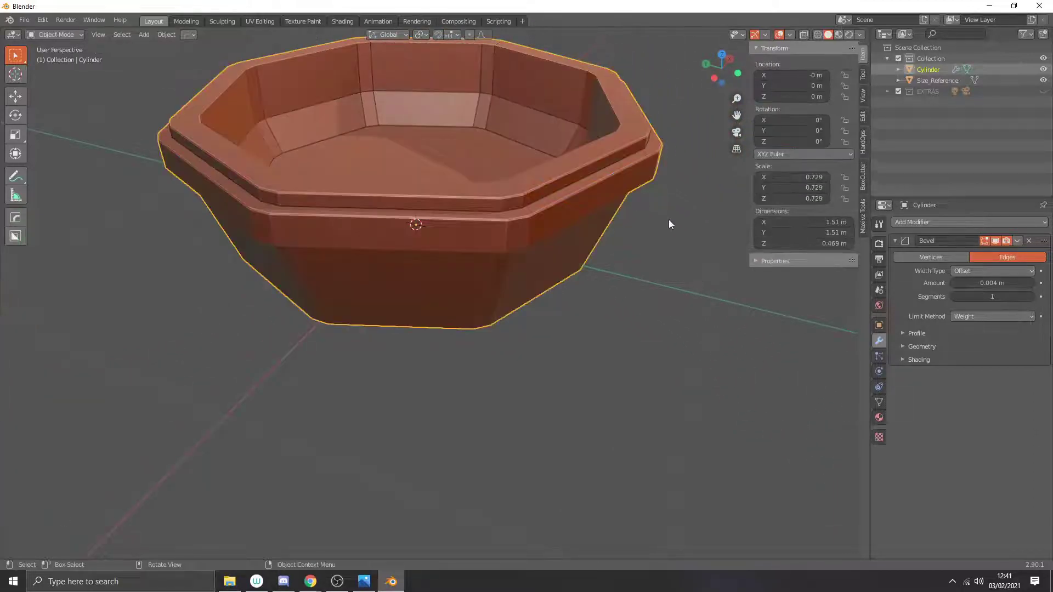
mouse_move(564, 195)
middle_mouse_down()
mouse_move(584, 153)
mouse_move(565, 194)
middle_mouse_up()
middle_click_drag(487, 195, 608, 191)
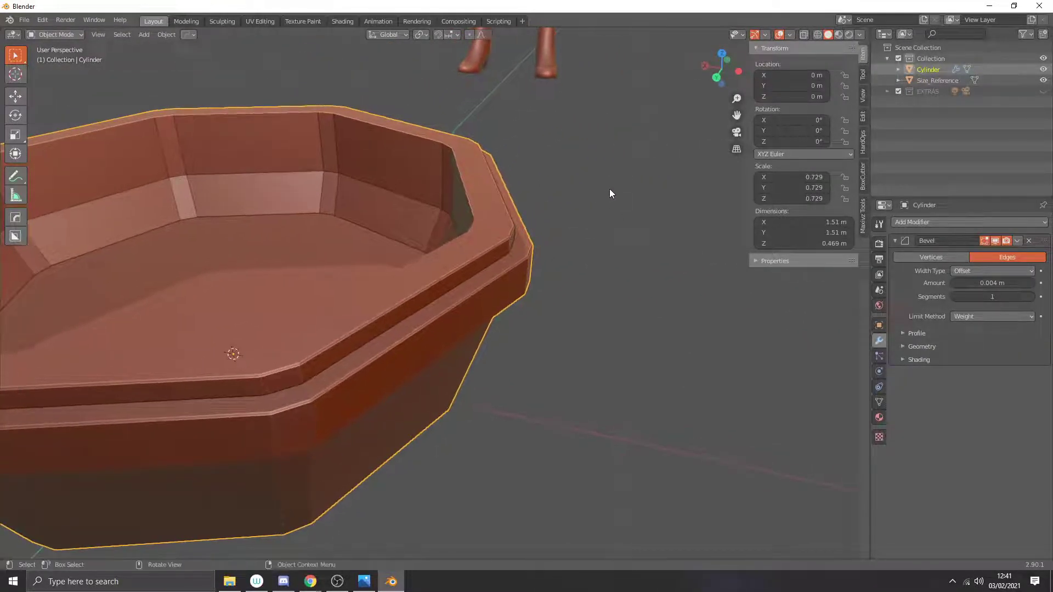
middle_click_drag(547, 165, 534, 172)
key("Tab")
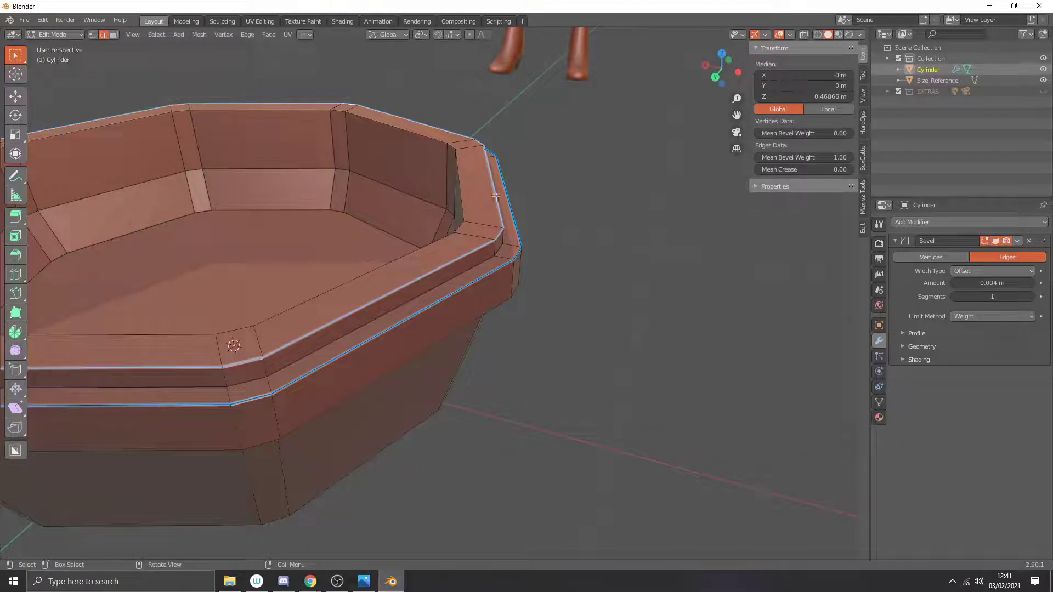
Step: Select the inner top edge loop around the brazier's opening and set its mean bevel weight to 1
left_click(461, 204)
middle_click_drag(461, 204, 486, 207)
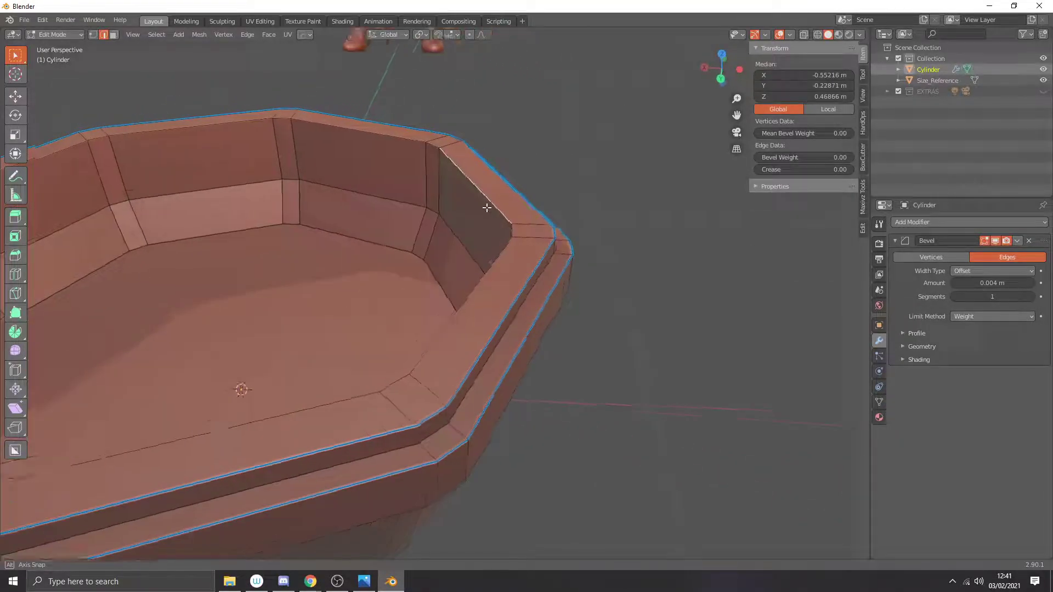
left_click(513, 231, "alt")
key("n")
key("n")
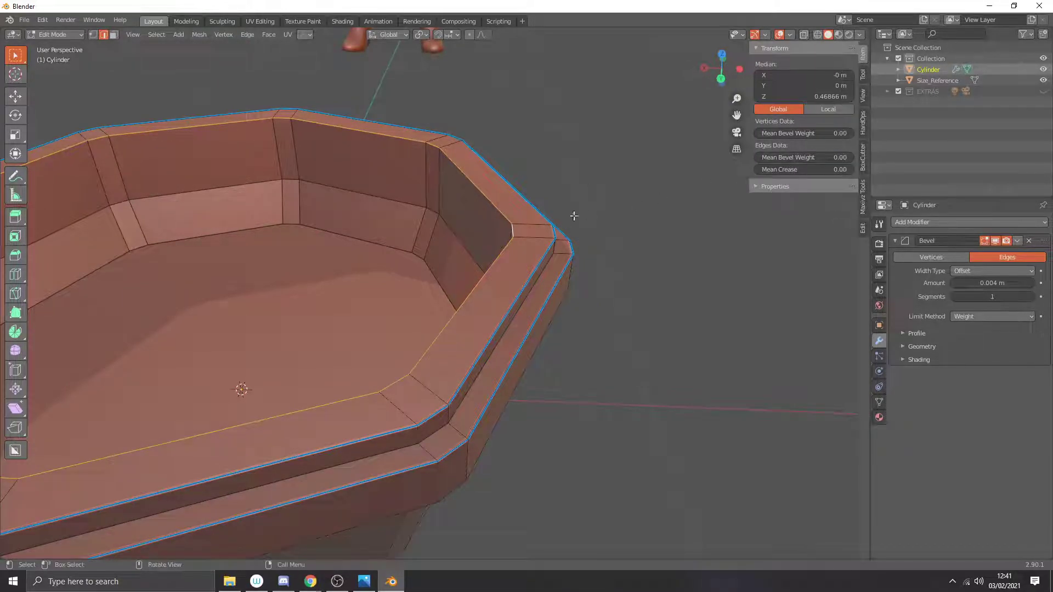
left_click(492, 206)
left_click(513, 229, "alt")
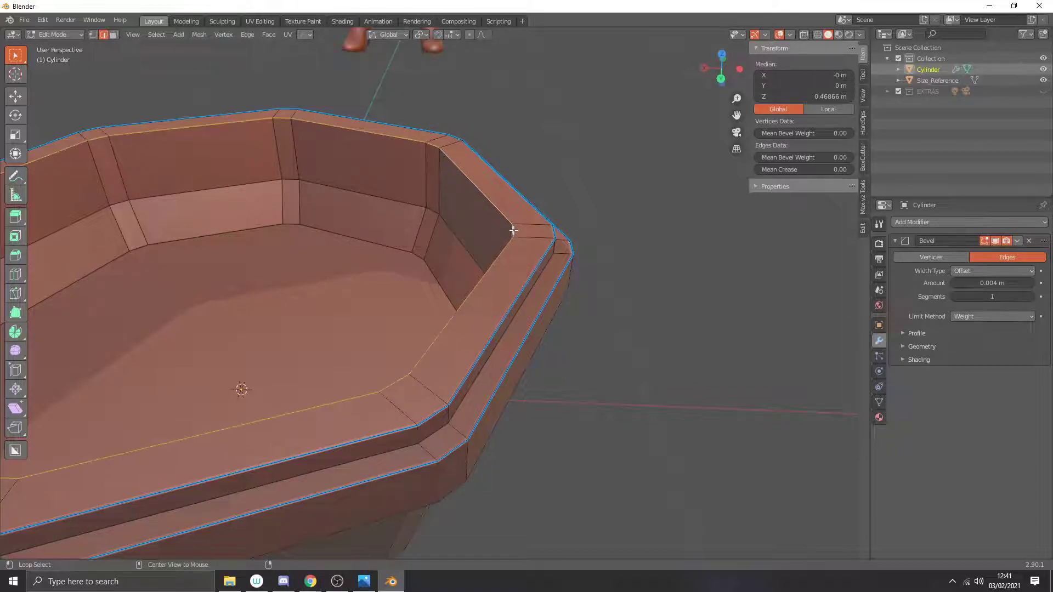
left_click(837, 159)
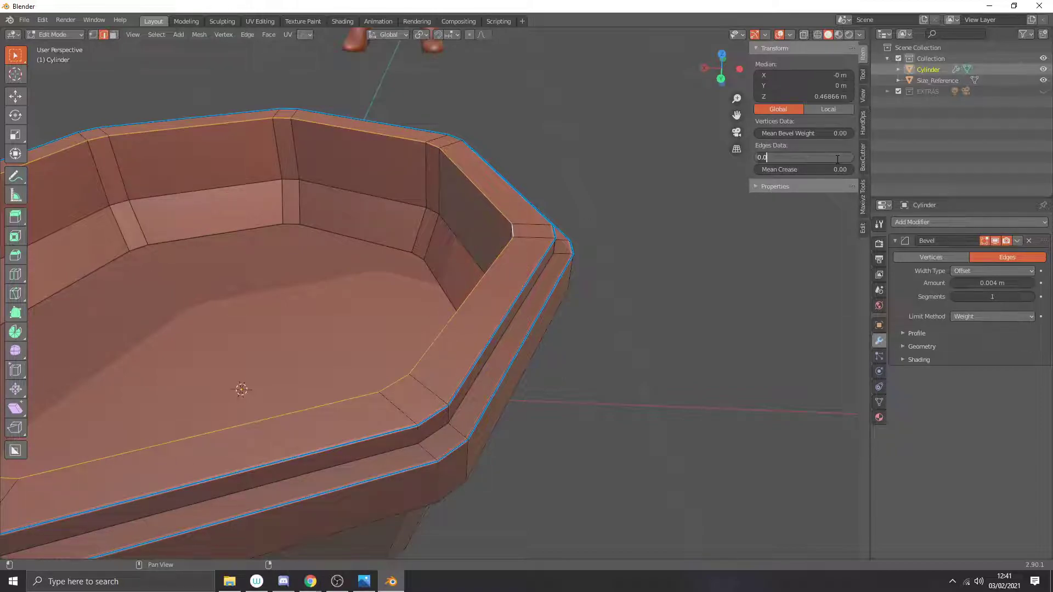
type("1")
key("Return")
Step: Set the bevel weight of the inner wall's mid-height edge loop to 1 and preview it in Object Mode
middle_click_drag(463, 216, 569, 211)
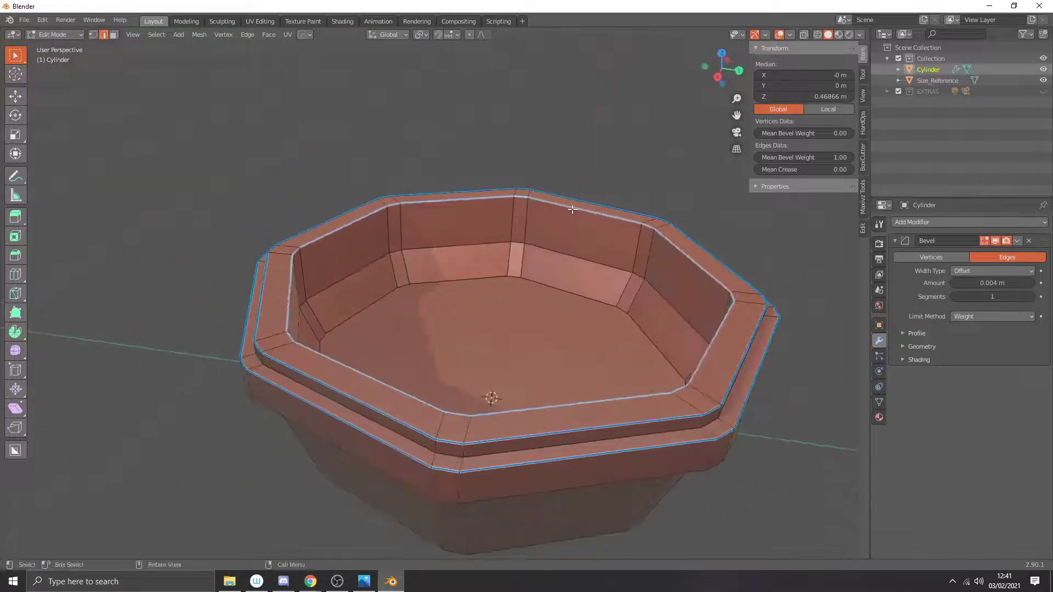
scroll(561, 246, "up", 4)
left_click(580, 226)
left_click(557, 222, "alt")
left_click(838, 159)
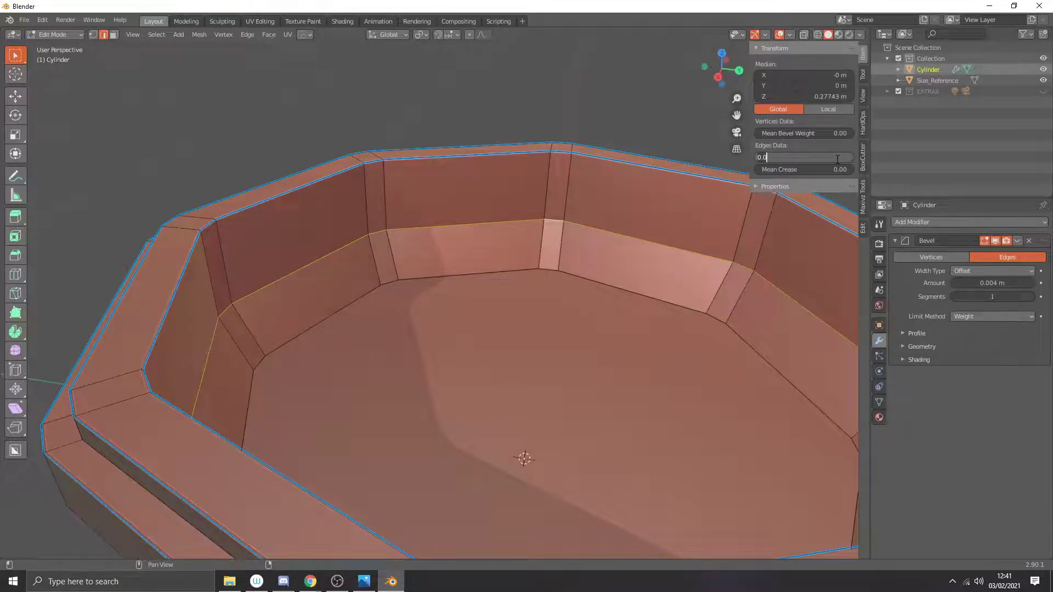
key("Return")
scroll(565, 212, "down", 6)
middle_click_drag(564, 212, 472, 134)
key("Tab")
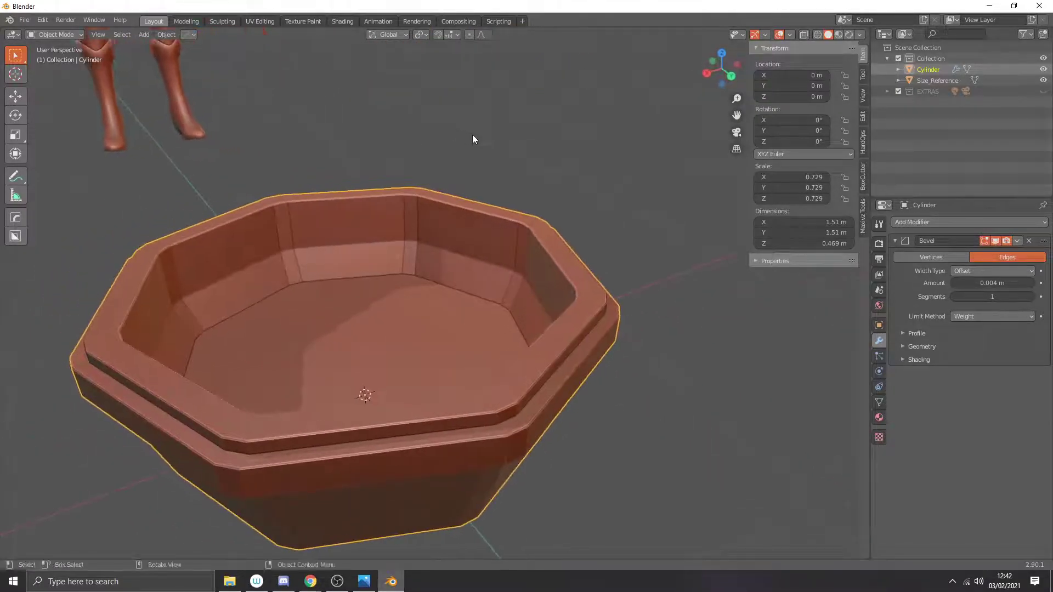
key("Tab")
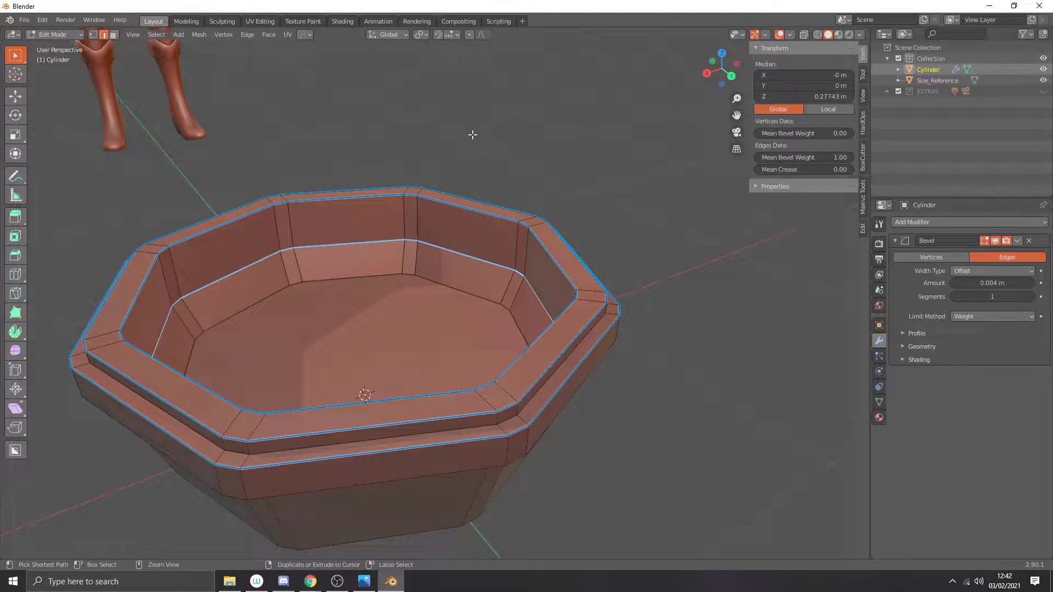
Step: Select the outer lower edge loop of the protruding rim and set its mean bevel weight to 1
middle_click_drag(472, 135, 423, 119)
left_click(482, 107)
left_click(503, 111, "alt")
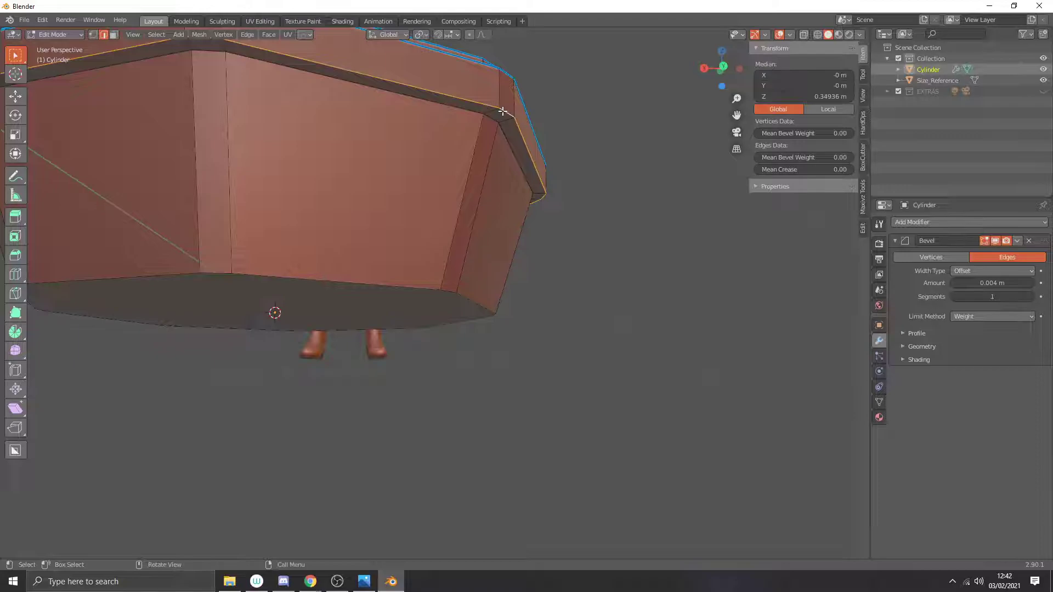
left_click(838, 158)
type("0.0")
key("Return")
Step: Set the mean bevel weight to 1 for the edge loop where the rim's underside meets the lower body
left_click(512, 149)
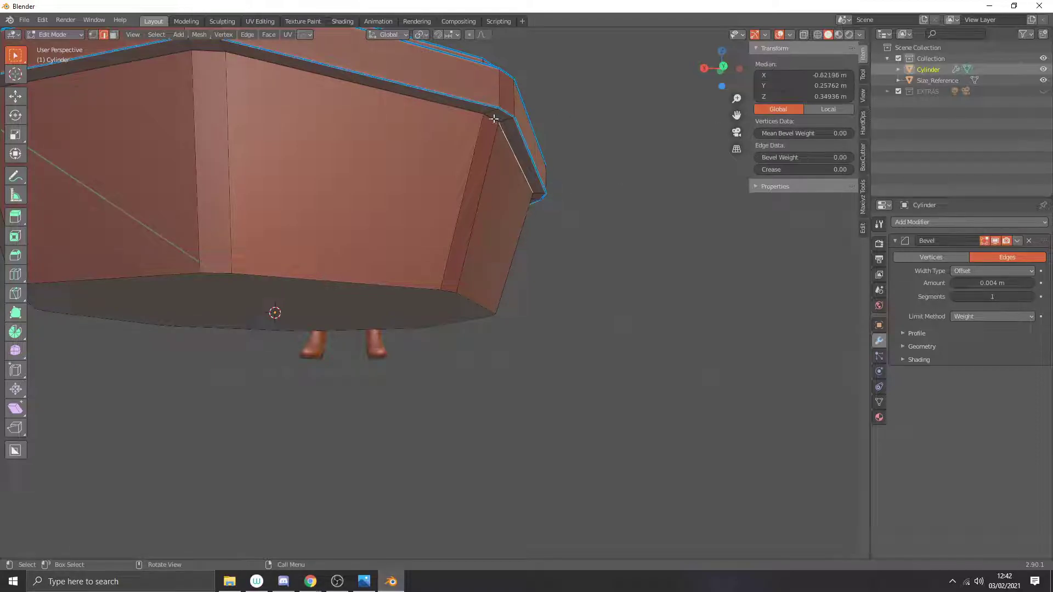
left_click(511, 148, "alt")
left_click(837, 158)
type("0.0")
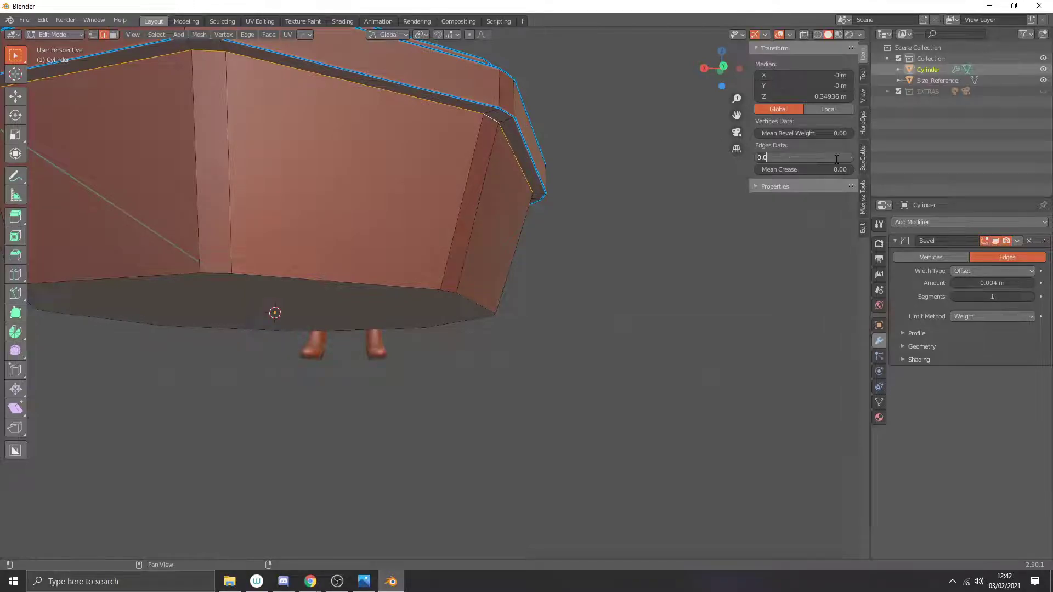
key("Return")
Step: Give the recessed edge loop between the raised lip and the rim ledge a mean bevel weight of 1
middle_click_drag(630, 176, 524, 173)
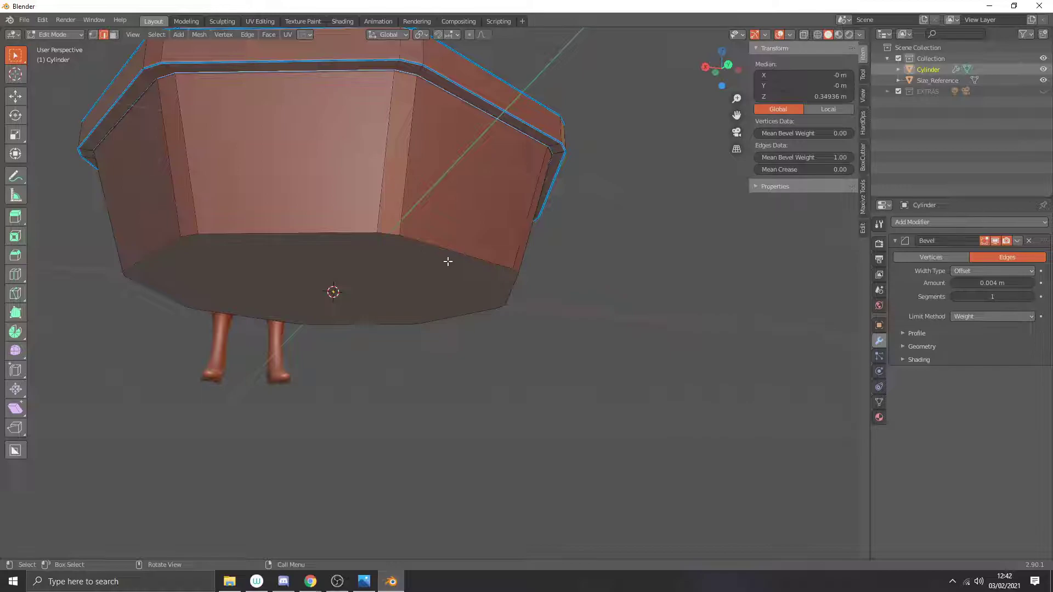
middle_click_drag(445, 242, 479, 292)
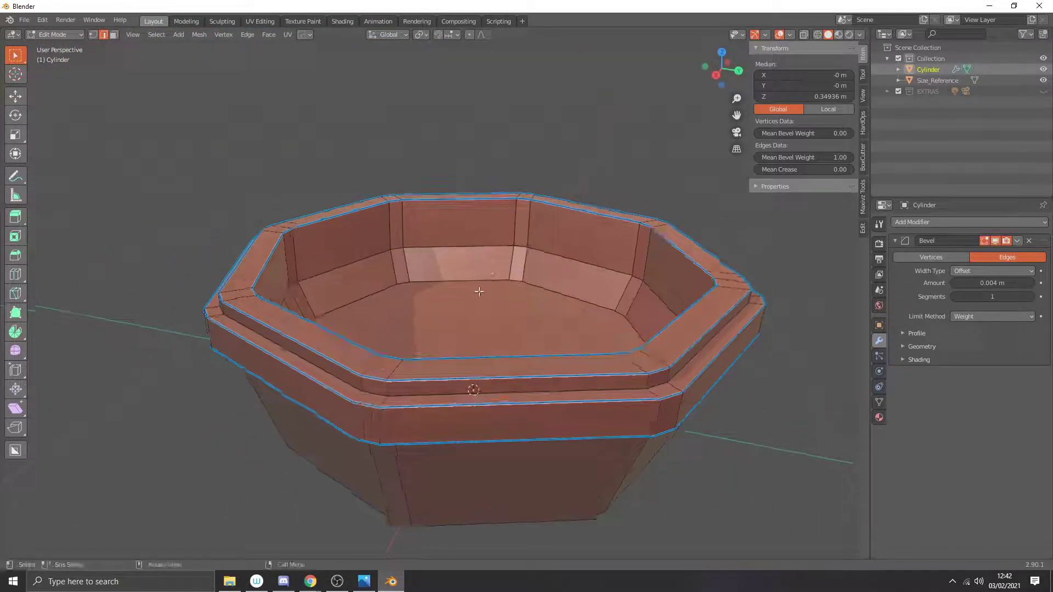
left_click(450, 395, "alt")
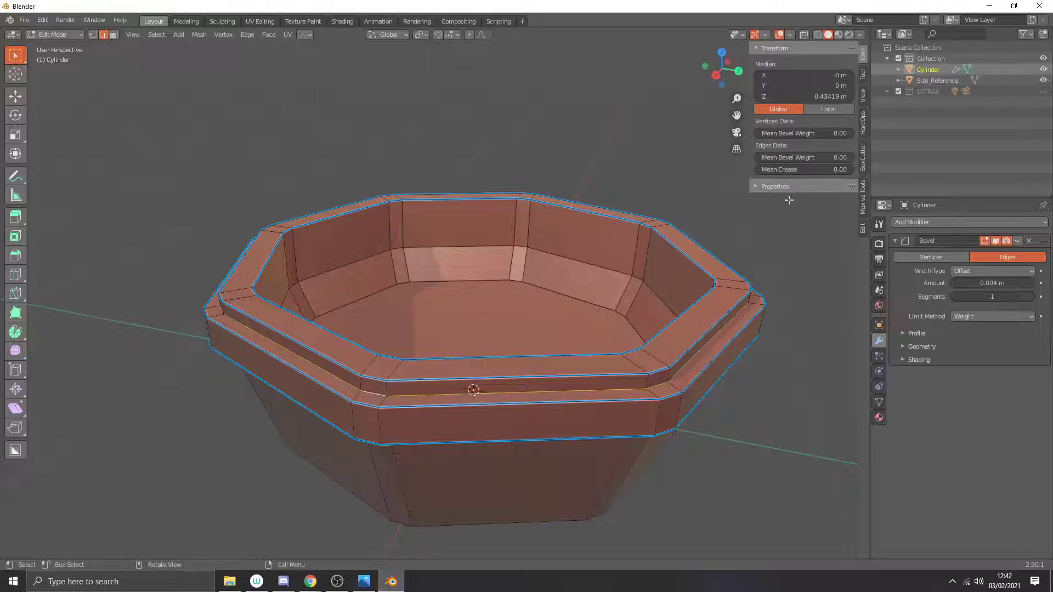
left_click(834, 158)
type("0.0")
key("Return")
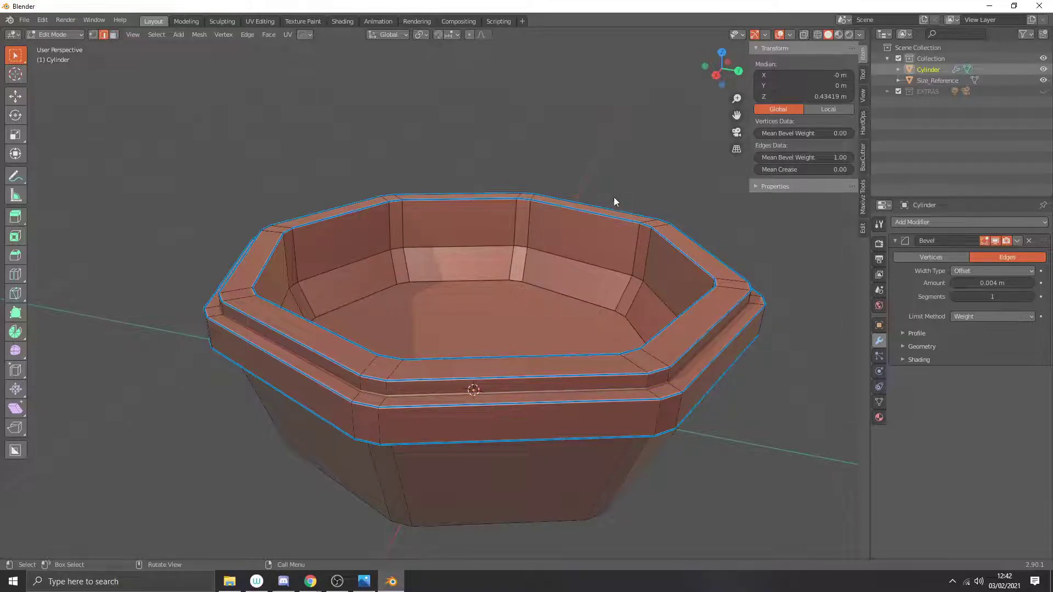
Step: Return to Object Mode and enable Auto Smooth at 30° for the brazier's normals
key("Tab")
scroll(614, 197, "down", 3)
left_click(596, 203)
mouse_move(595, 202)
middle_mouse_down()
mouse_move(574, 176)
mouse_move(498, 215)
mouse_move(552, 209)
mouse_move(558, 195)
mouse_move(584, 189)
mouse_move(605, 150)
mouse_move(560, 192)
mouse_move(582, 199)
middle_mouse_up()
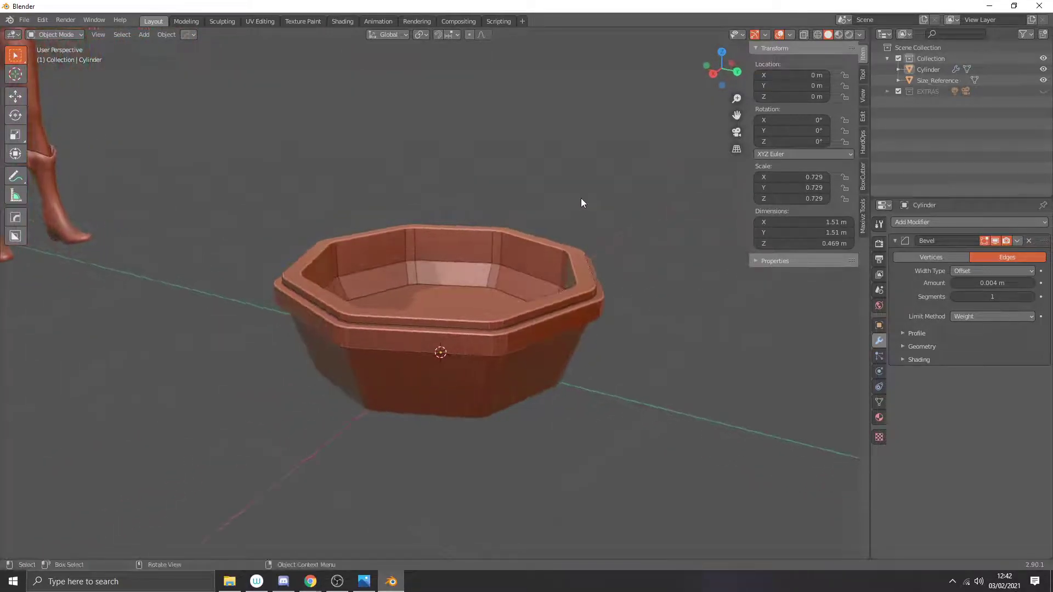
right_click(552, 268)
key("Escape")
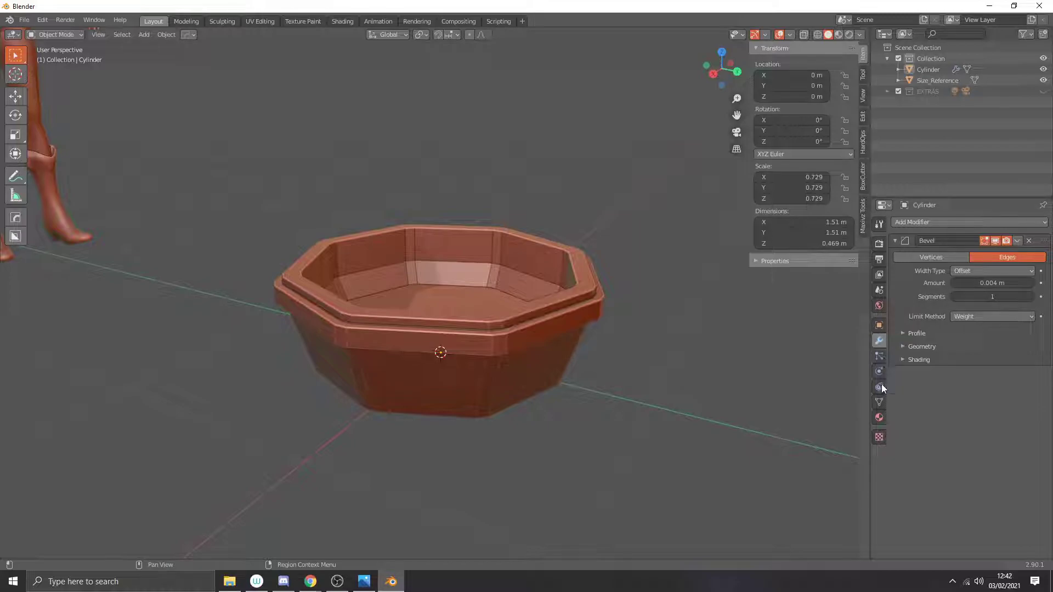
left_click(880, 401)
left_click(954, 426)
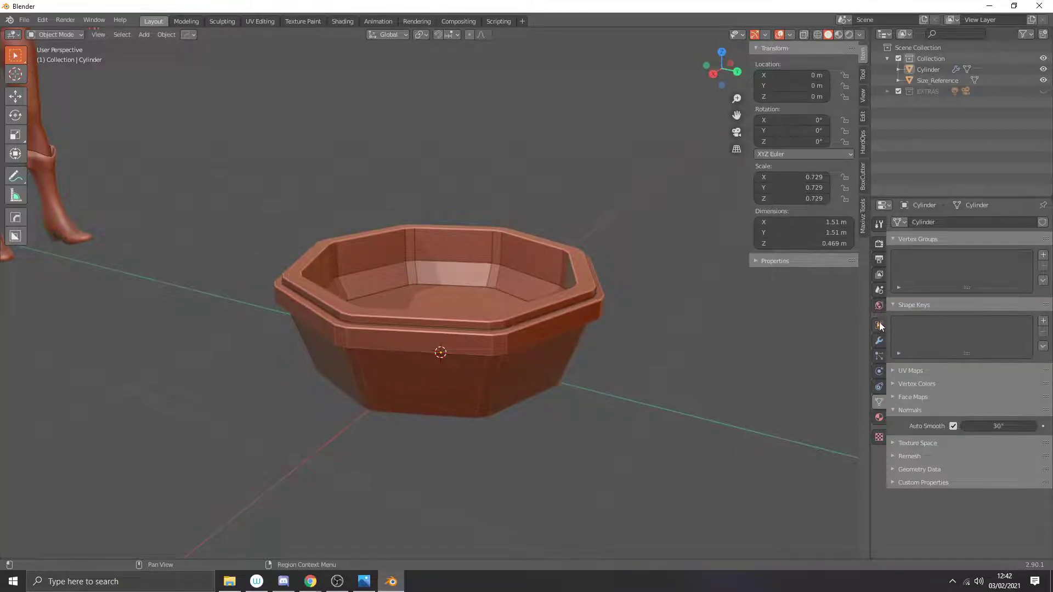
Step: Turn on Harden Normals in the Bevel modifier's shading options and check the brazier's surface
left_click(880, 341)
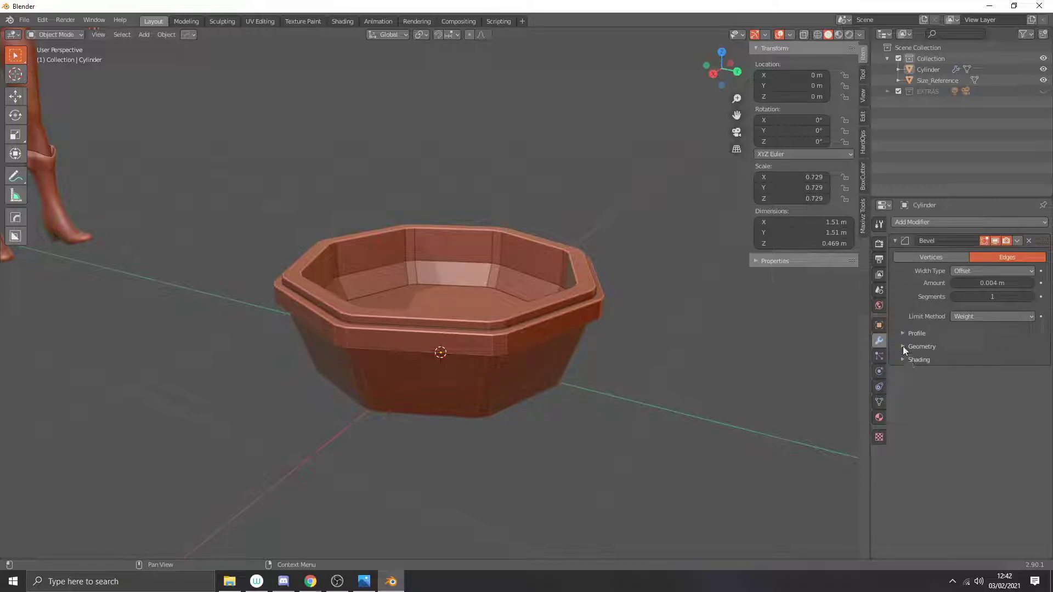
left_click(905, 361)
left_click(953, 377)
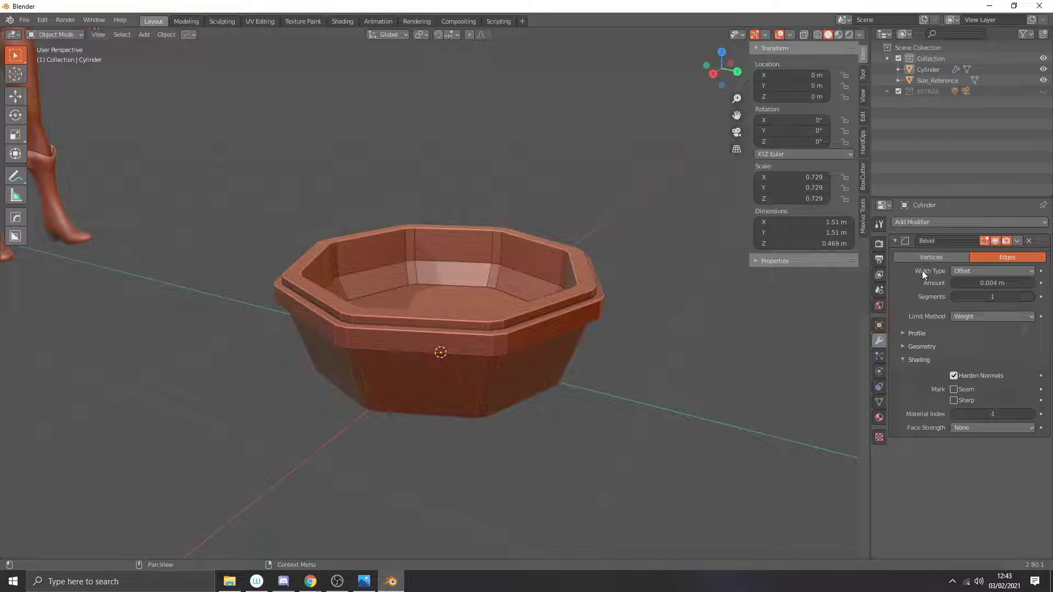
middle_click_drag(621, 269, 629, 247)
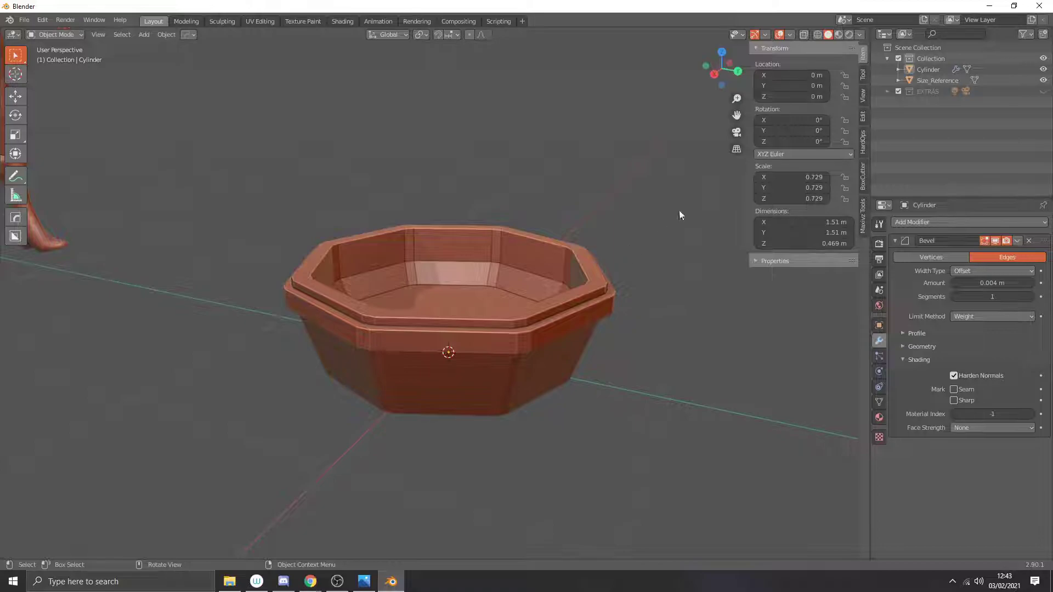
Step: Turn off the Cavity effect in the viewport shading and inspect the brazier's shading from several angles
left_click(860, 35)
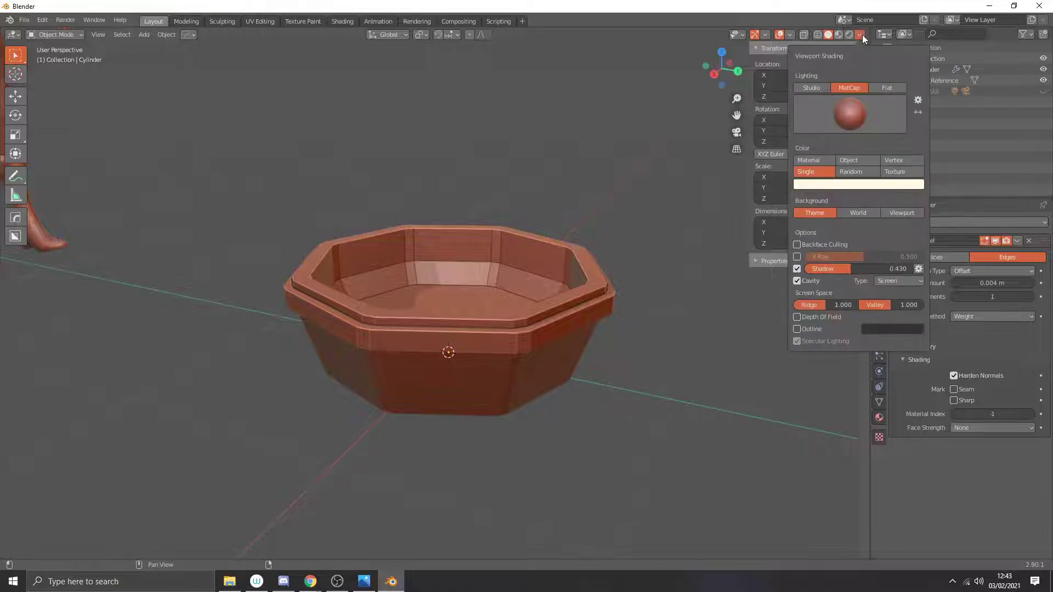
left_click(797, 281)
mouse_move(554, 244)
middle_mouse_down()
mouse_move(532, 217)
mouse_move(611, 216)
mouse_move(576, 228)
mouse_move(555, 214)
mouse_move(576, 193)
mouse_move(604, 188)
mouse_move(602, 200)
mouse_move(525, 214)
mouse_move(587, 210)
mouse_move(530, 211)
mouse_move(476, 249)
mouse_move(463, 265)
mouse_move(473, 271)
middle_mouse_up()
middle_click_drag(661, 243, 684, 242)
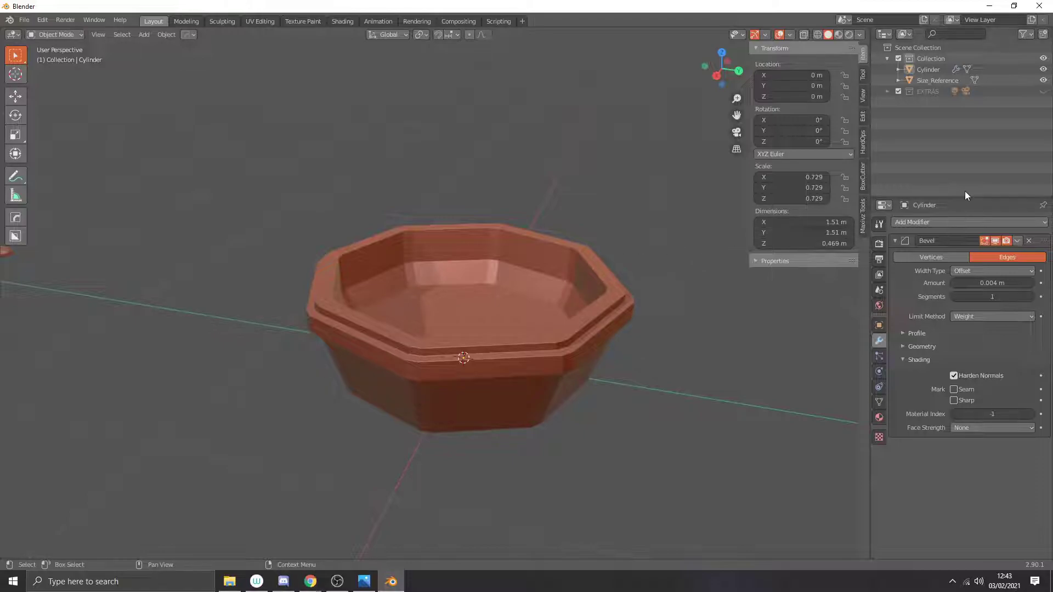
Step: Add a Subdivision Surface modifier after the Bevel modifier and view the brazier from the side
left_click(898, 240)
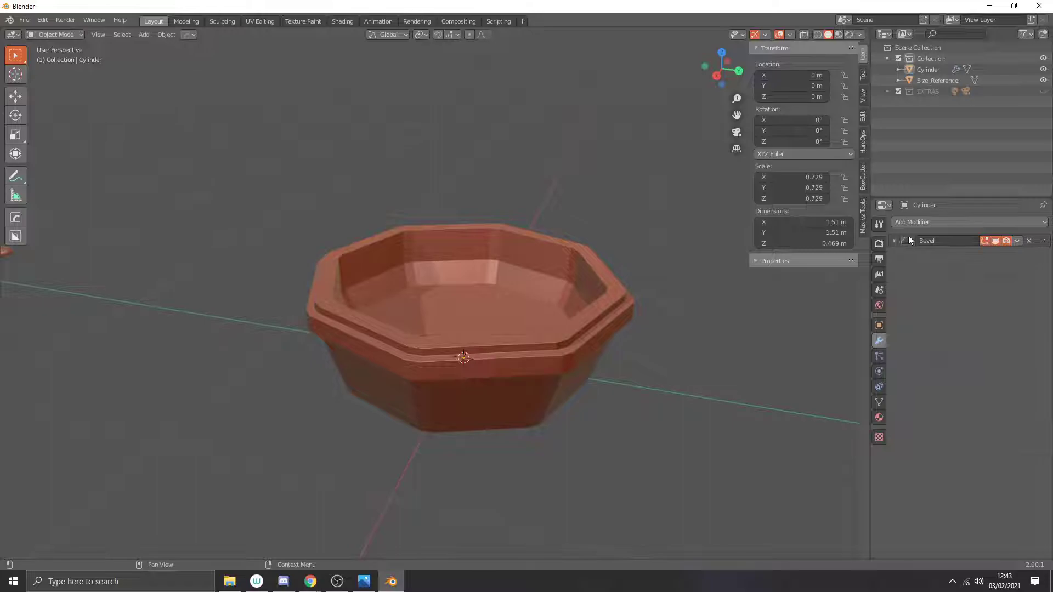
left_click(942, 222)
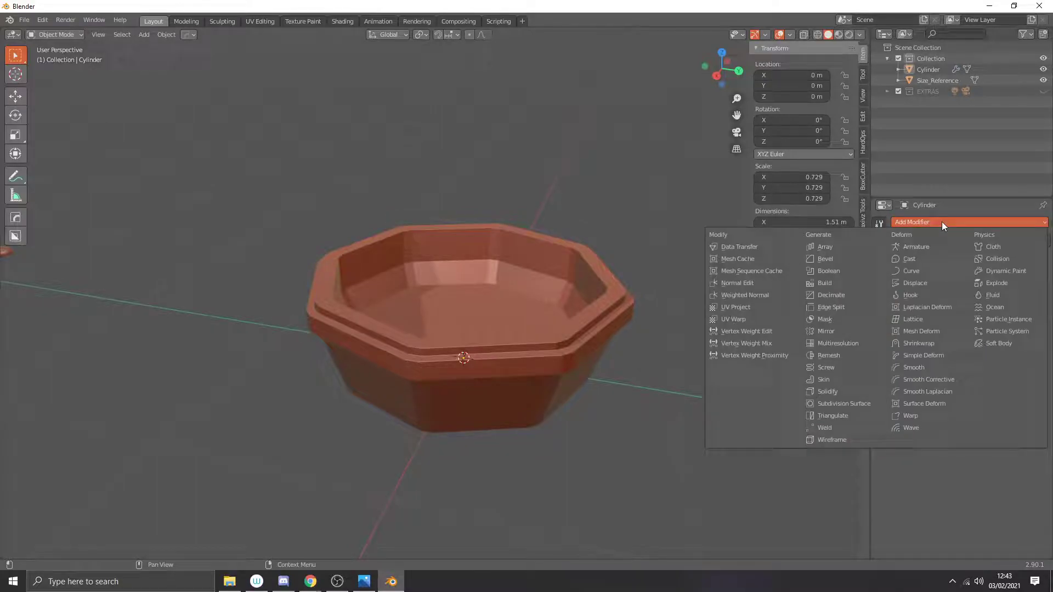
left_click(854, 403)
middle_click_drag(674, 317, 670, 281)
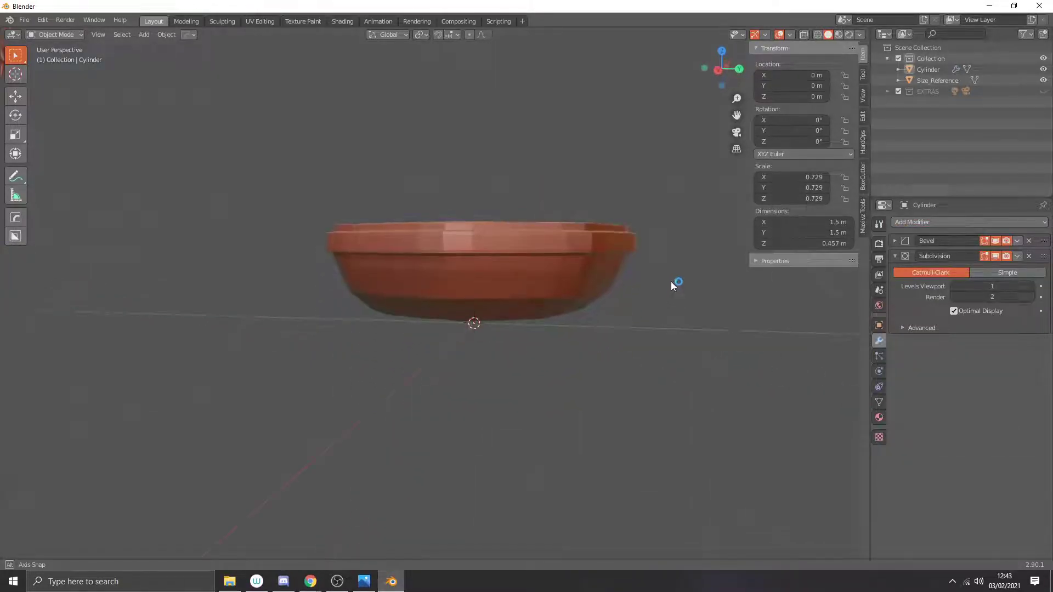
Step: Try a different viewport level on the Subdivision Surface modifier while viewing the brazier's interior from above
middle_click_drag(712, 250, 625, 361)
left_click(993, 286)
type("0")
key("Return")
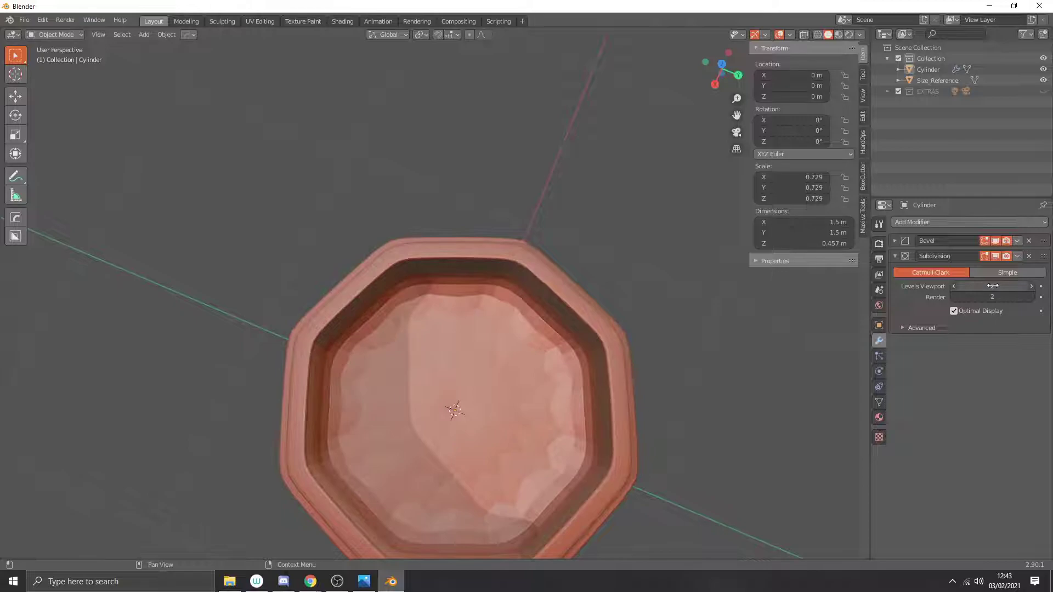
Step: Remove the Subdivision Surface modifier from the brazier, keeping only the Bevel modifier
left_click(1029, 256)
middle_click_drag(477, 306, 486, 219)
scroll(492, 233, "down", 3)
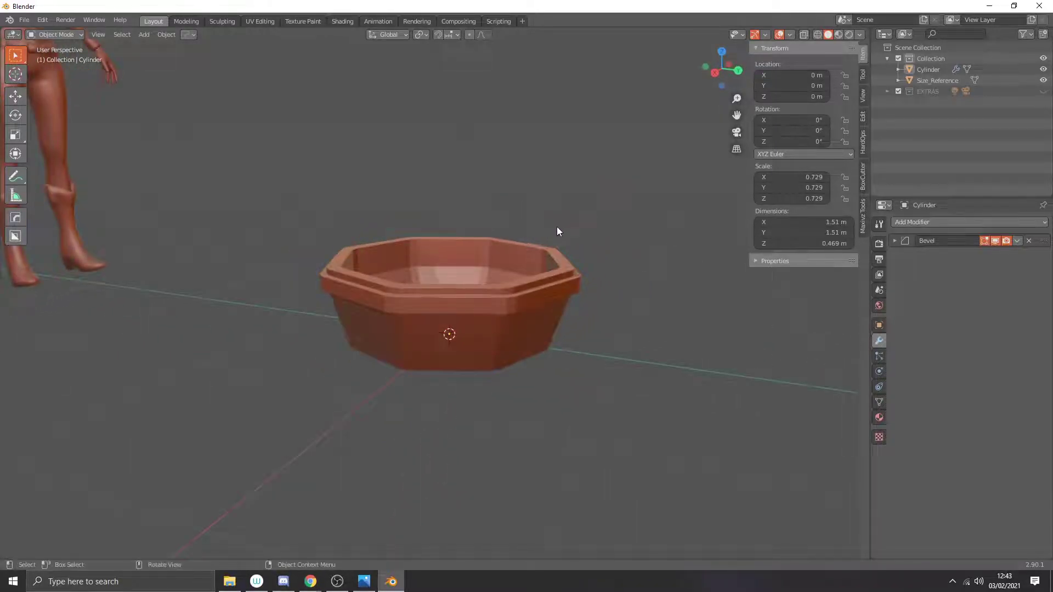
Step: Bevel the edge loop around the brazier's underside in Edit Mode with a width of about 0.033 m and 3 segments
middle_click_drag(556, 246, 531, 214)
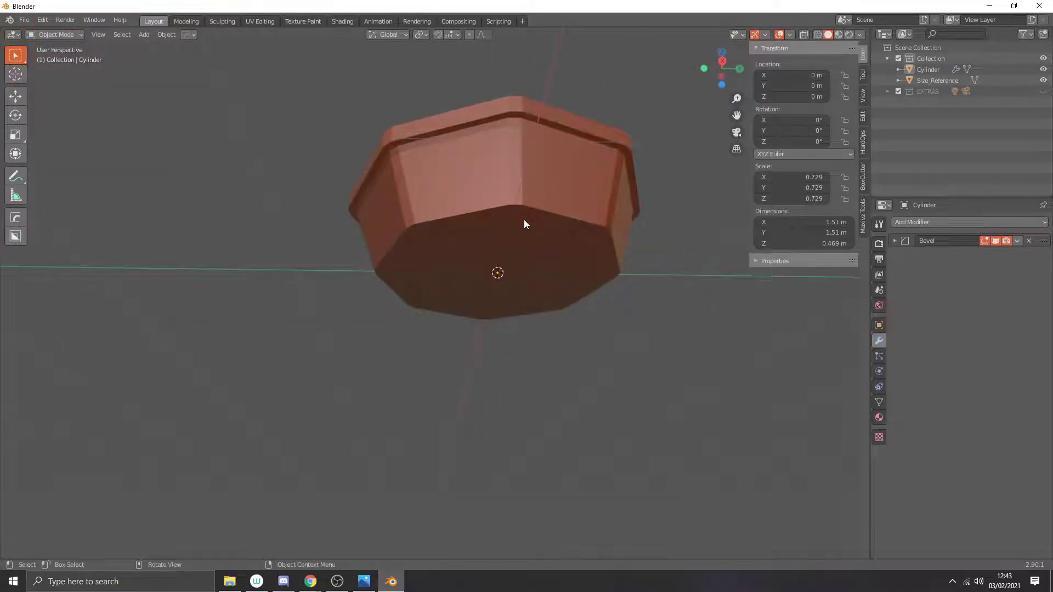
left_click(525, 219)
key("Tab")
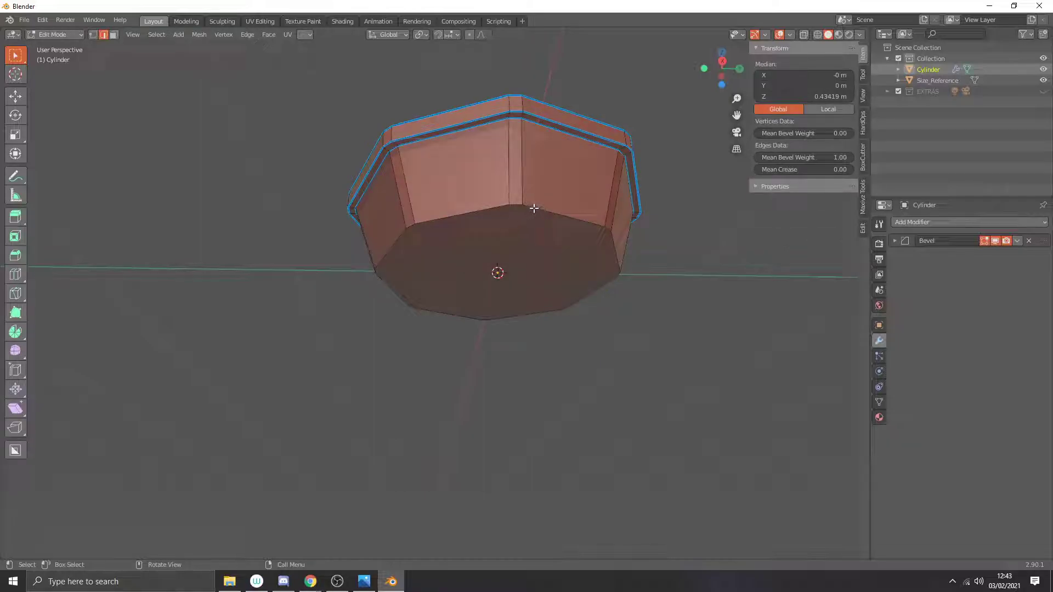
left_click(534, 209)
scroll(528, 190, "up", 1)
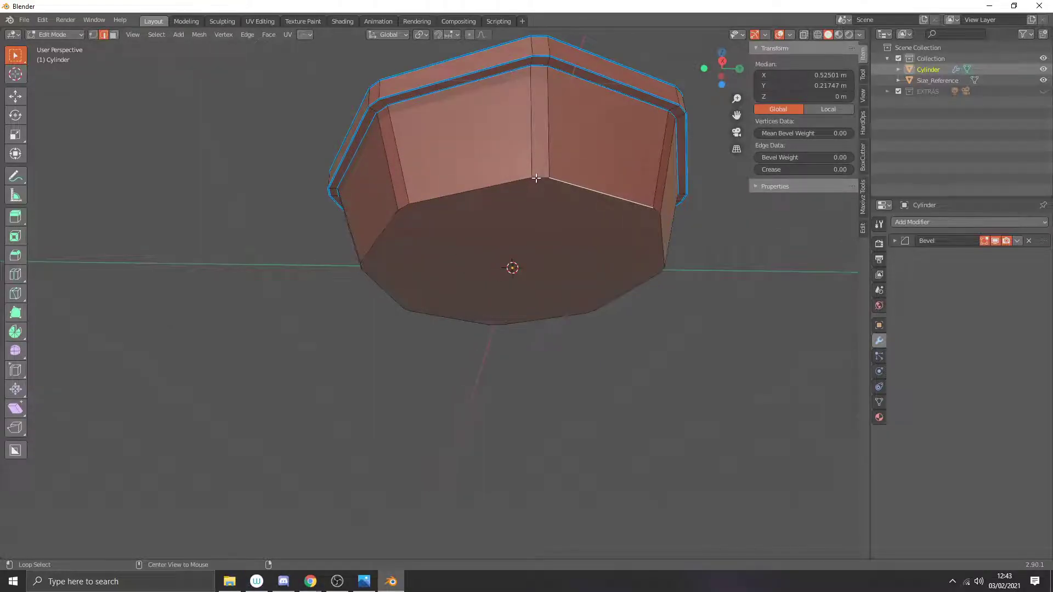
left_click(536, 178, "alt")
scroll(283, 264, "down", 2)
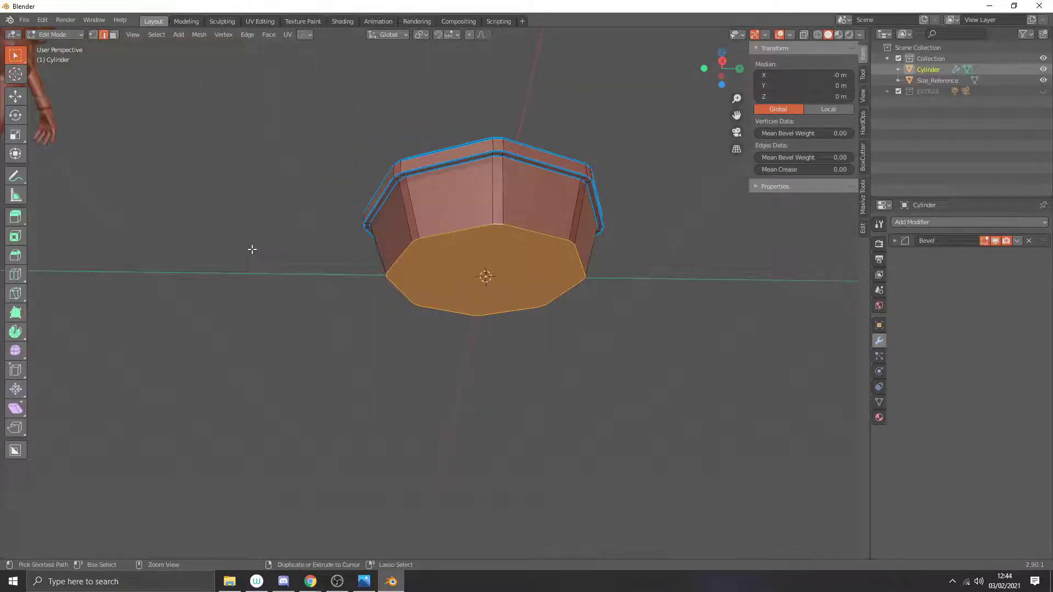
key("ctrl+b")
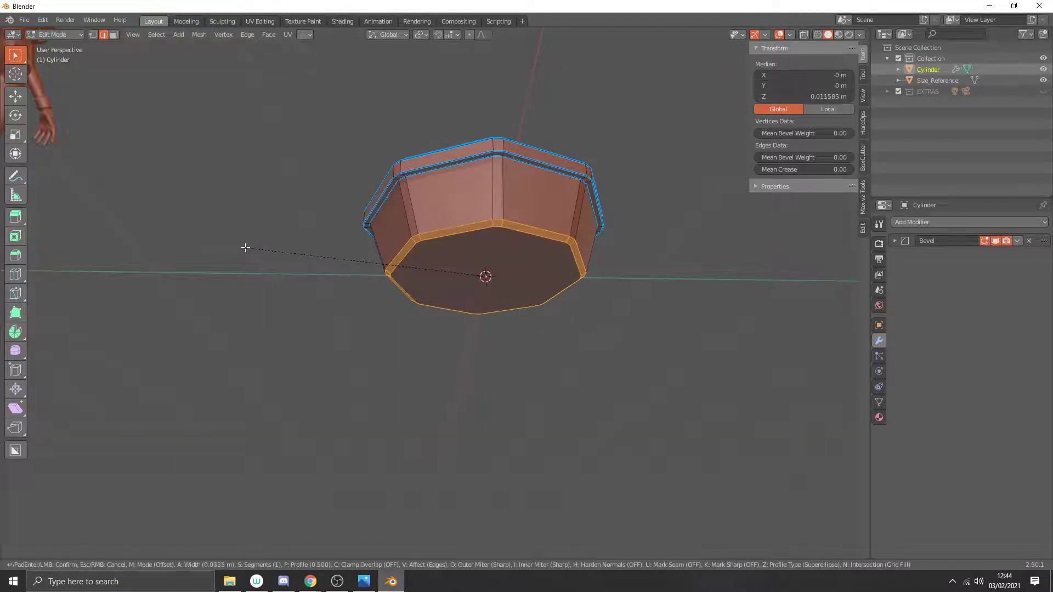
scroll(245, 248, "up", 1)
scroll(245, 248, "up", 1)
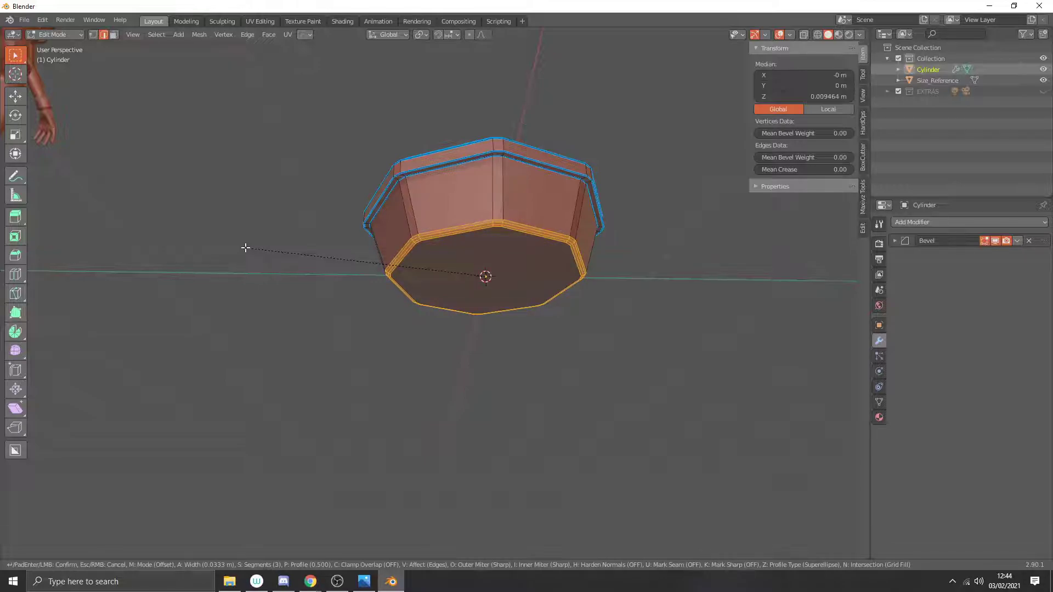
left_click(246, 248)
left_click(253, 232)
Step: Check the brazier's mesh from above, return to Object Mode and deselect everything
middle_click_drag(308, 233, 307, 305)
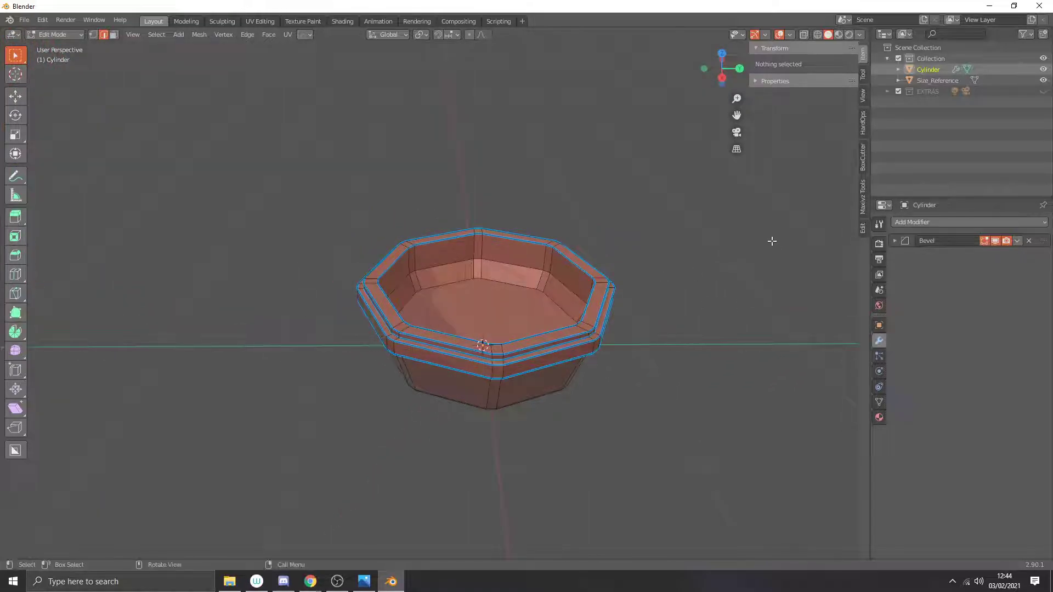
mouse_move(735, 242)
middle_mouse_down()
mouse_move(722, 235)
mouse_move(737, 254)
mouse_move(727, 244)
middle_mouse_up()
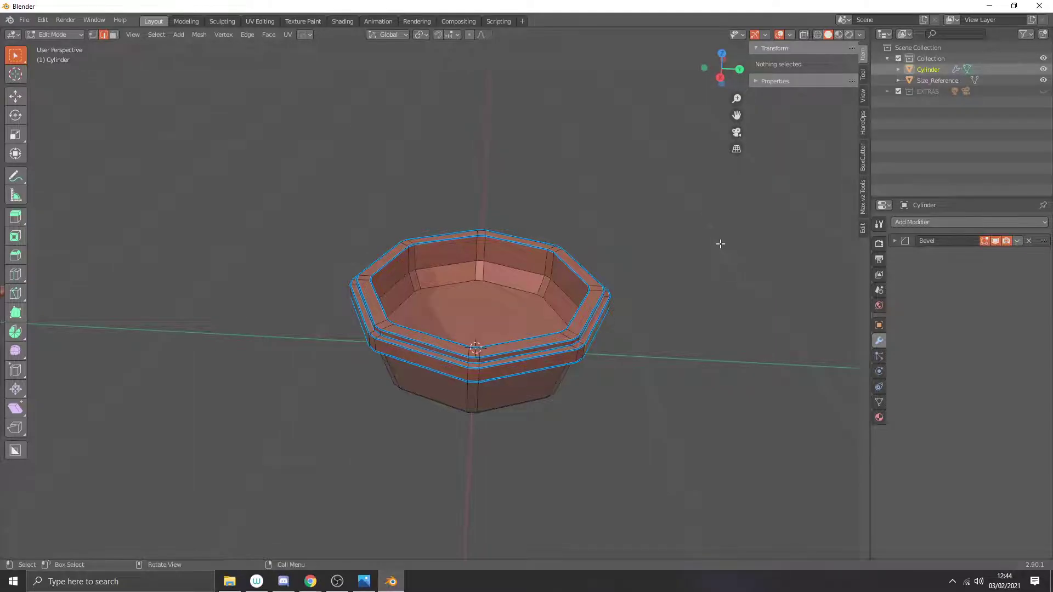
middle_click_drag(720, 244, 442, 463)
key("Tab")
left_click(589, 238)
Step: Switch between the Skyrim reference screenshot in Photos and the Blender model to compare the brazier's shape and details
left_click(364, 581)
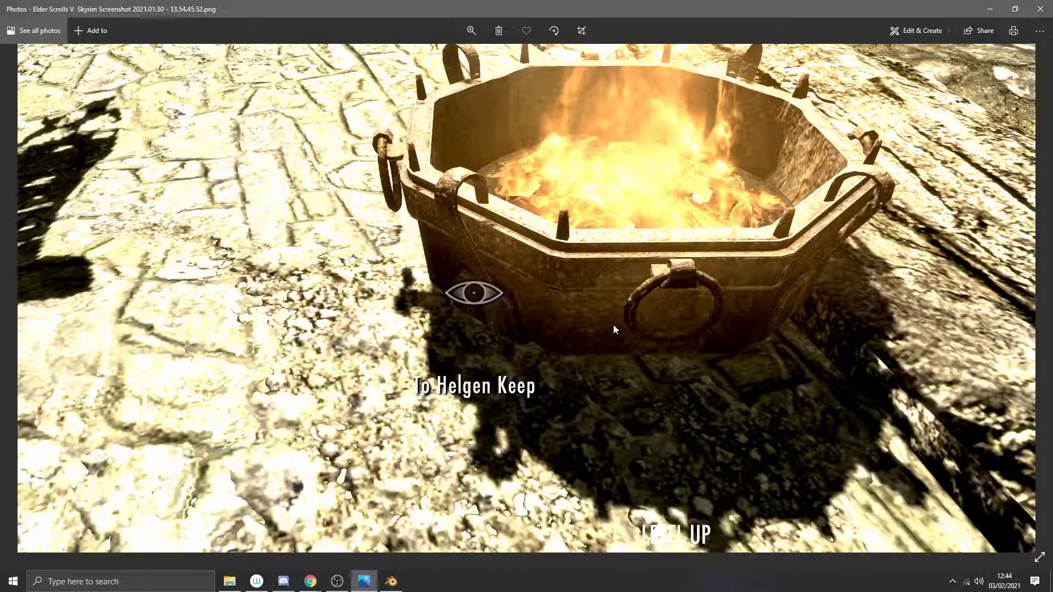
left_click(391, 582)
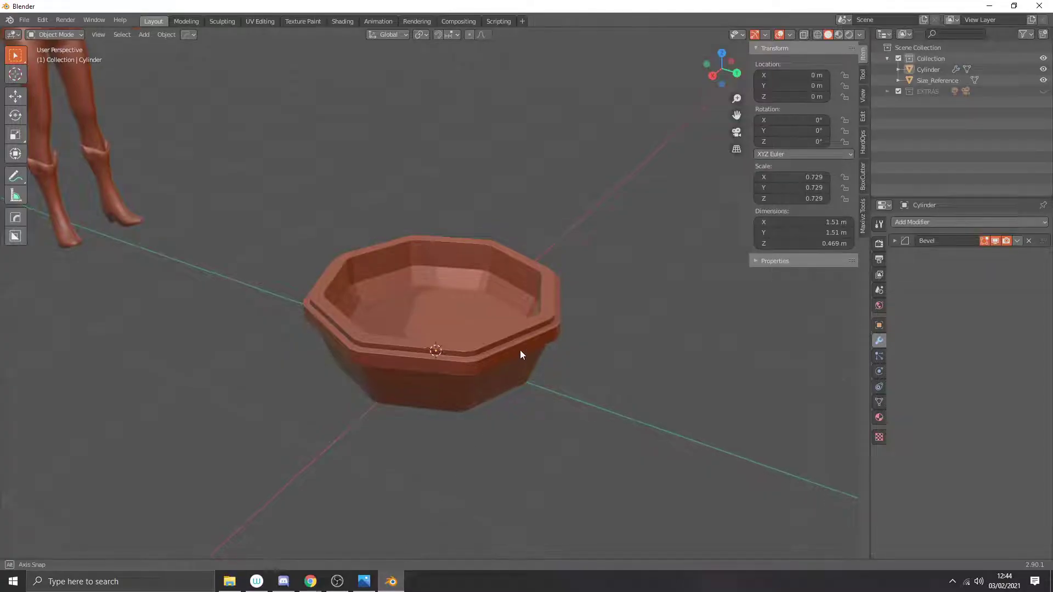
scroll(521, 350, "up", 2)
middle_click_drag(521, 348, 554, 336)
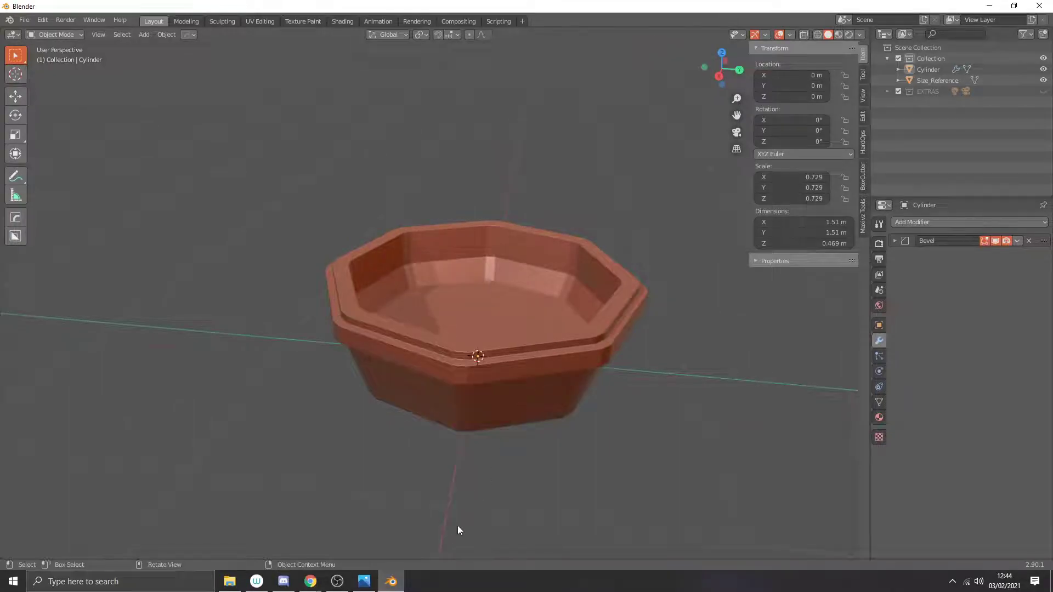
left_click(363, 585)
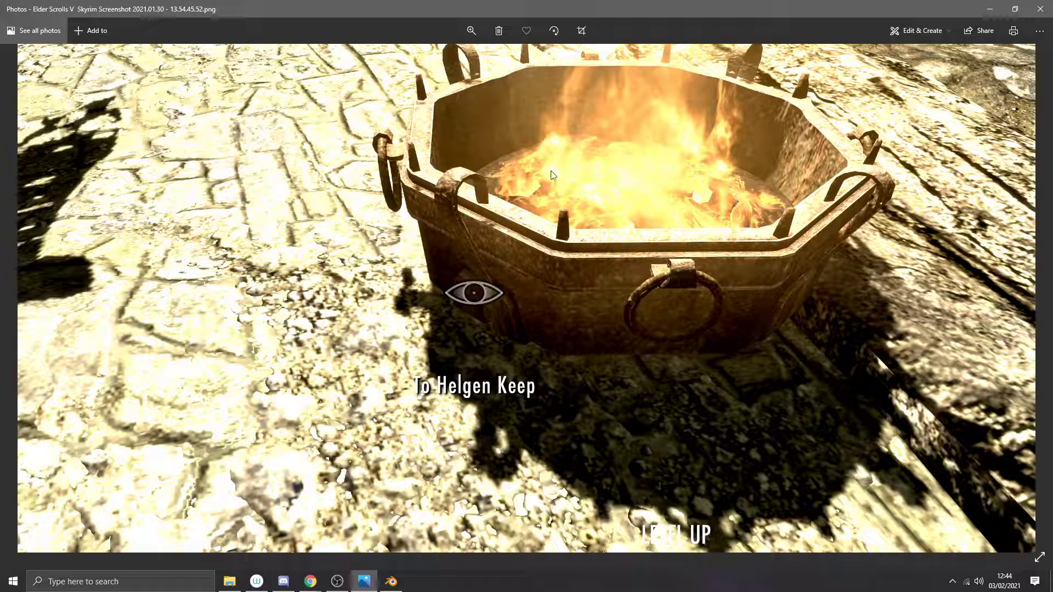